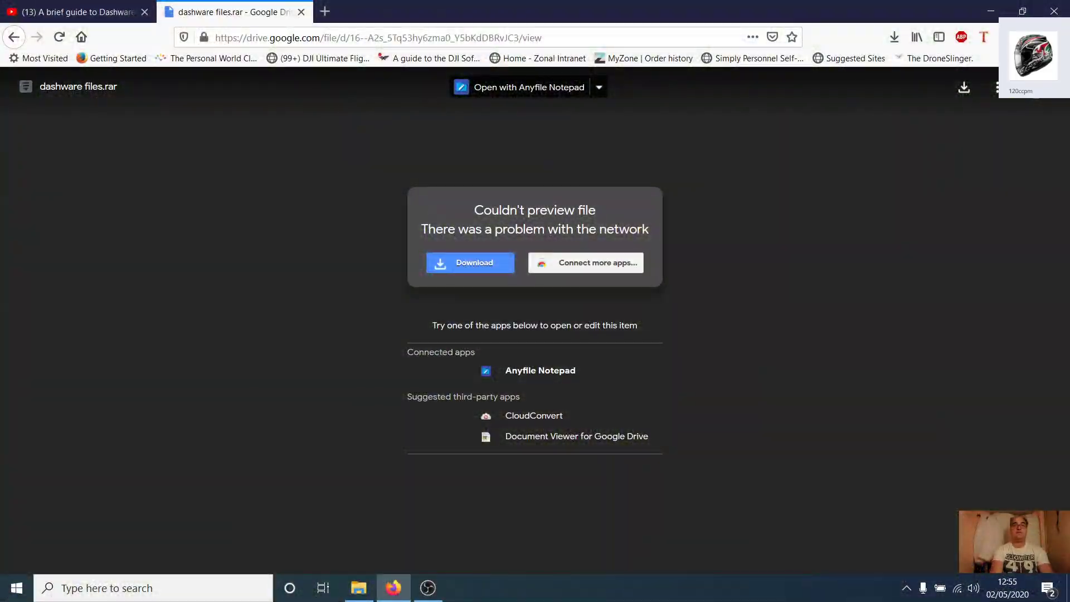
Download dashware files.rar from Google Drive despite the virus scan notice, save it, and close the browser.
left_click(378, 37)
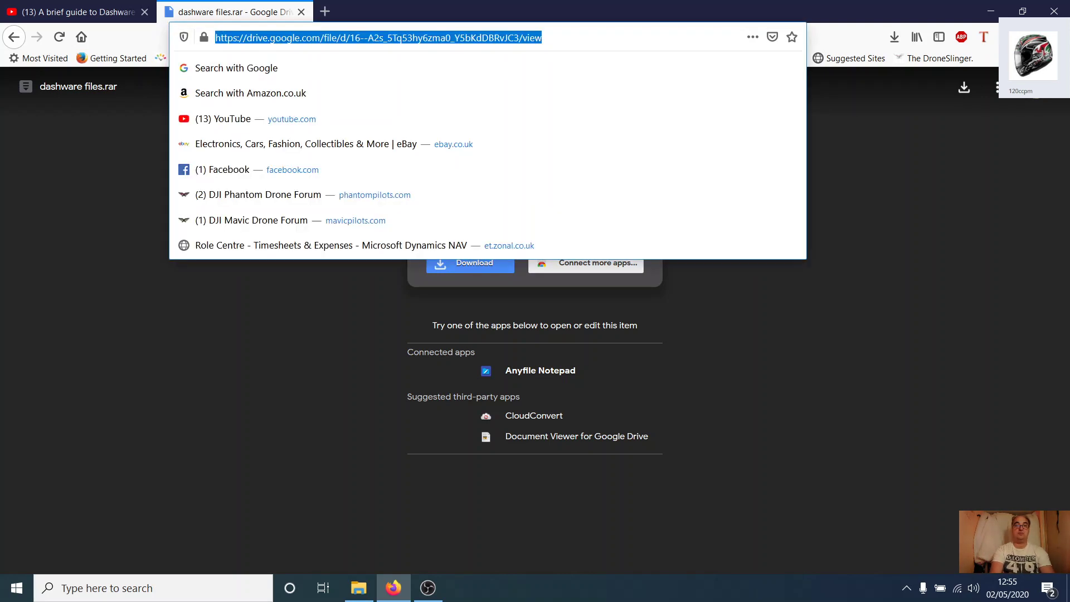
key("Escape")
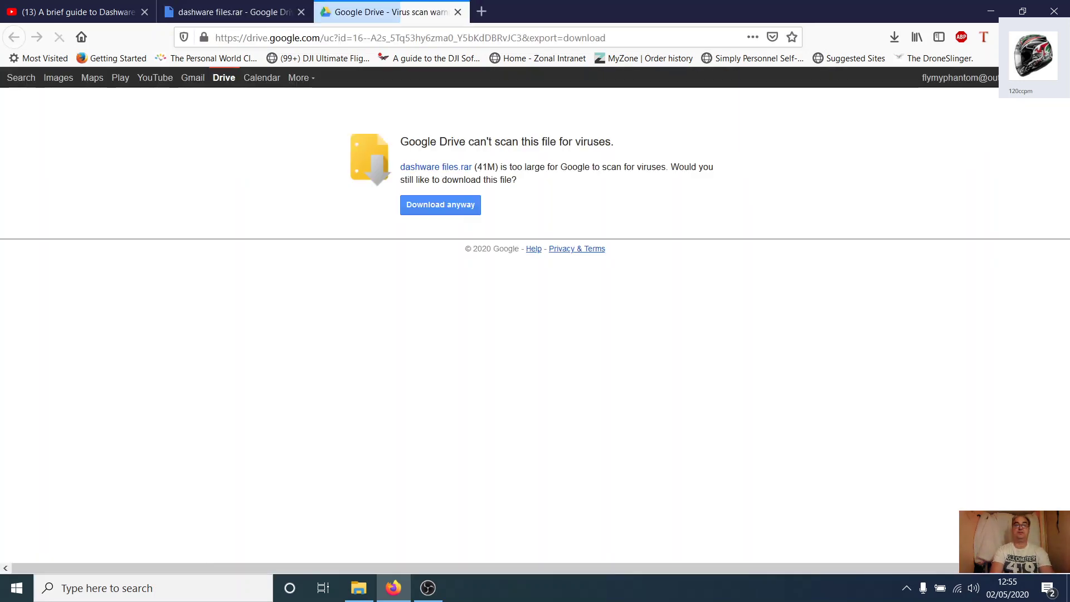
left_click(441, 205)
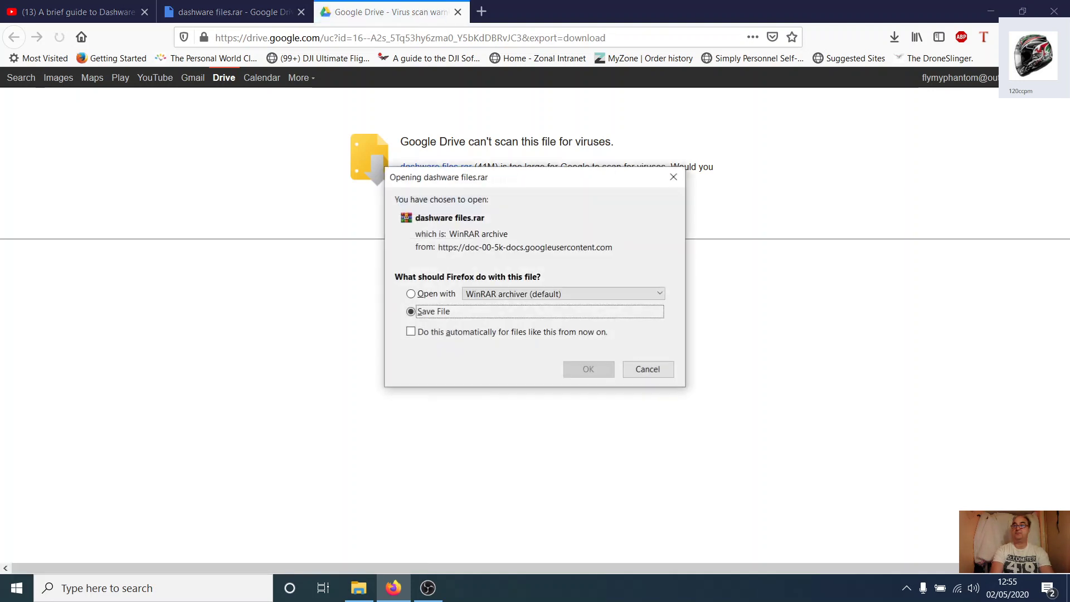
key("Return")
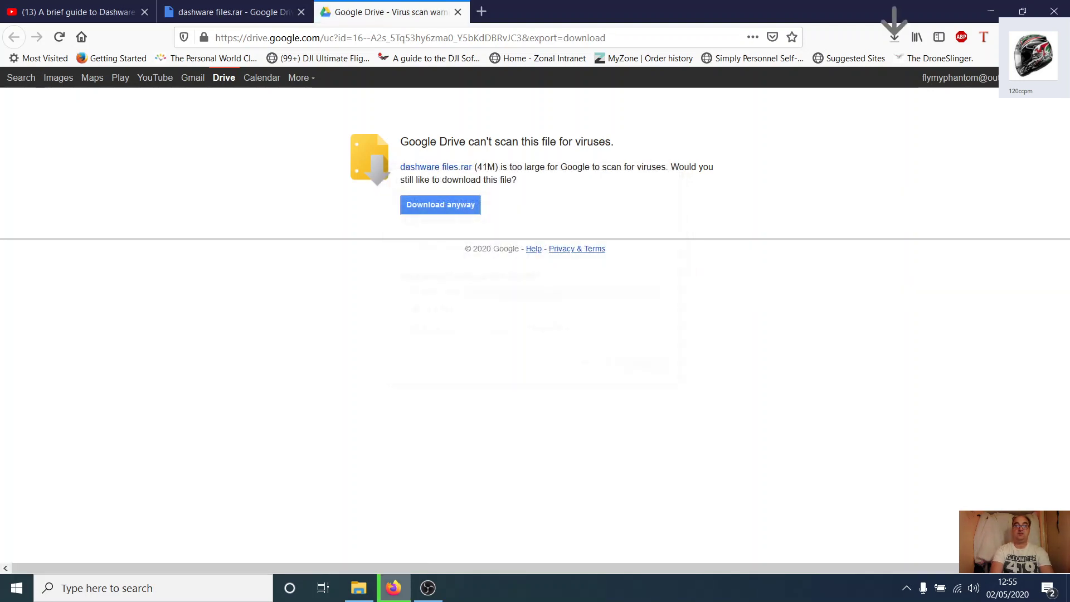
left_click(894, 37)
left_click(1054, 11)
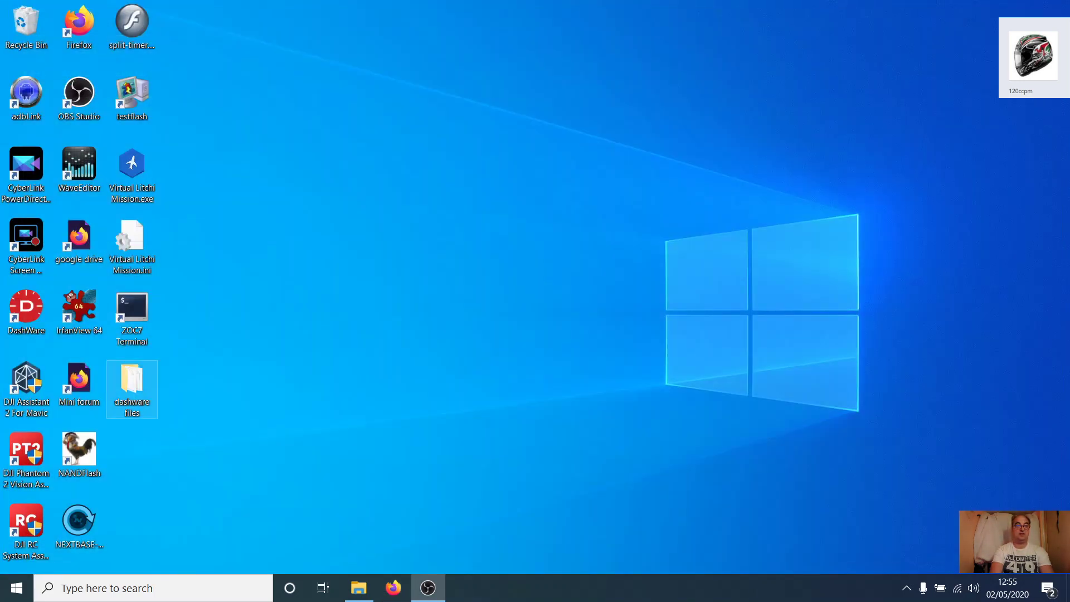
Open the dashware files folder on the desktop and select the DashWare_1.7.37.exe installer.
double_click(131, 384)
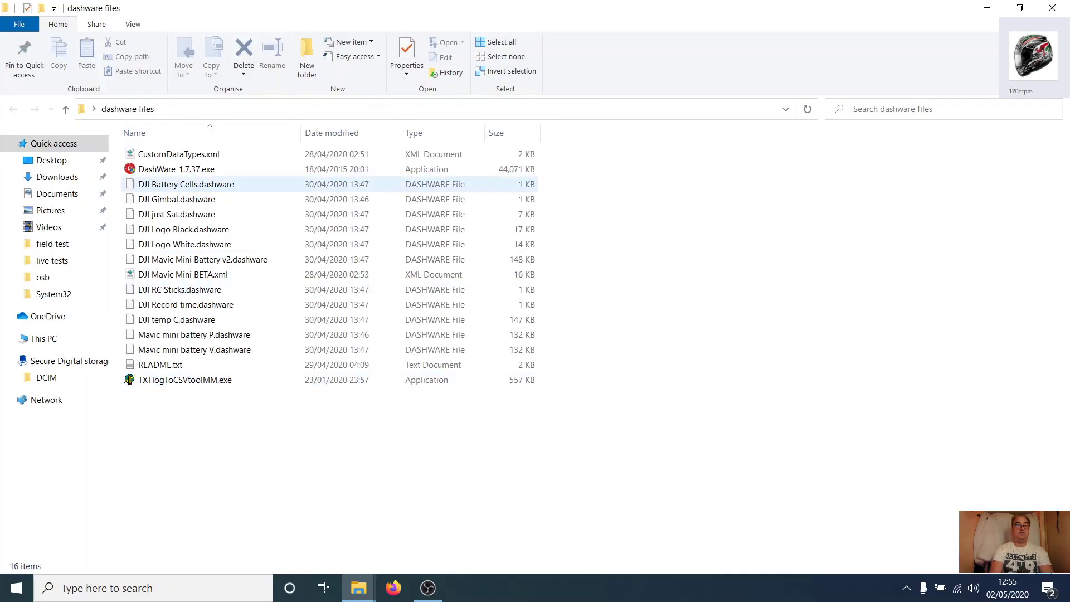
left_click(176, 168)
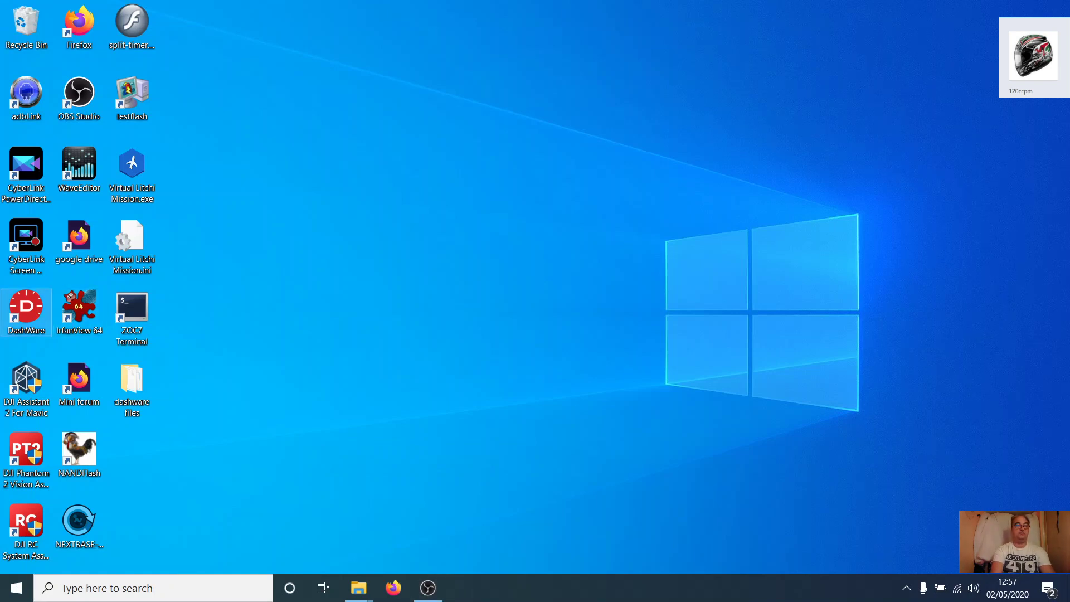
Run DashWare once, dismissing the Quick Project Creator, and close the program again.
double_click(26, 311)
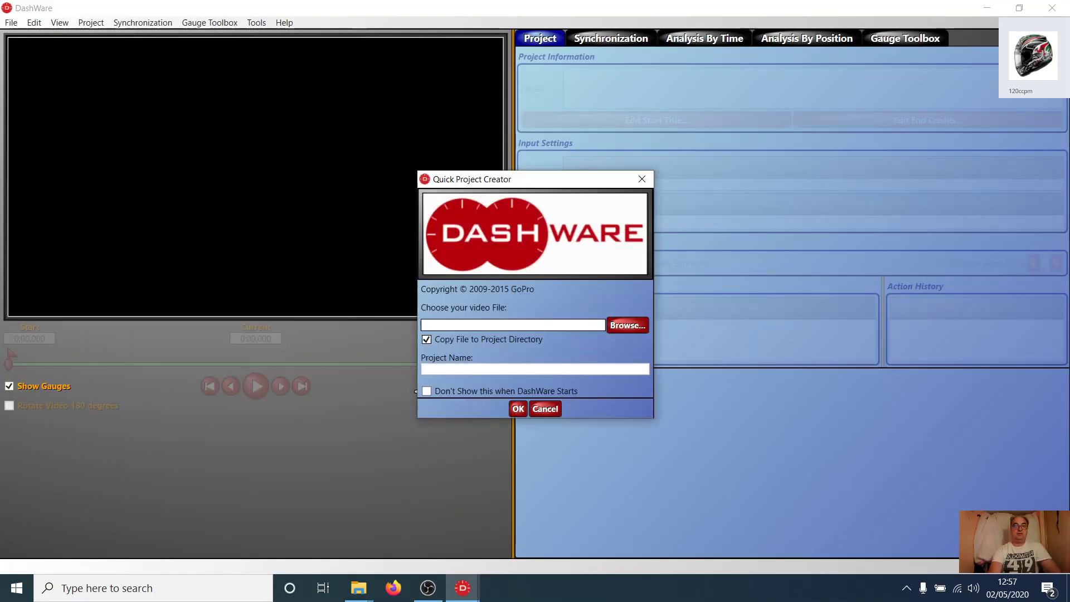
left_click(545, 409)
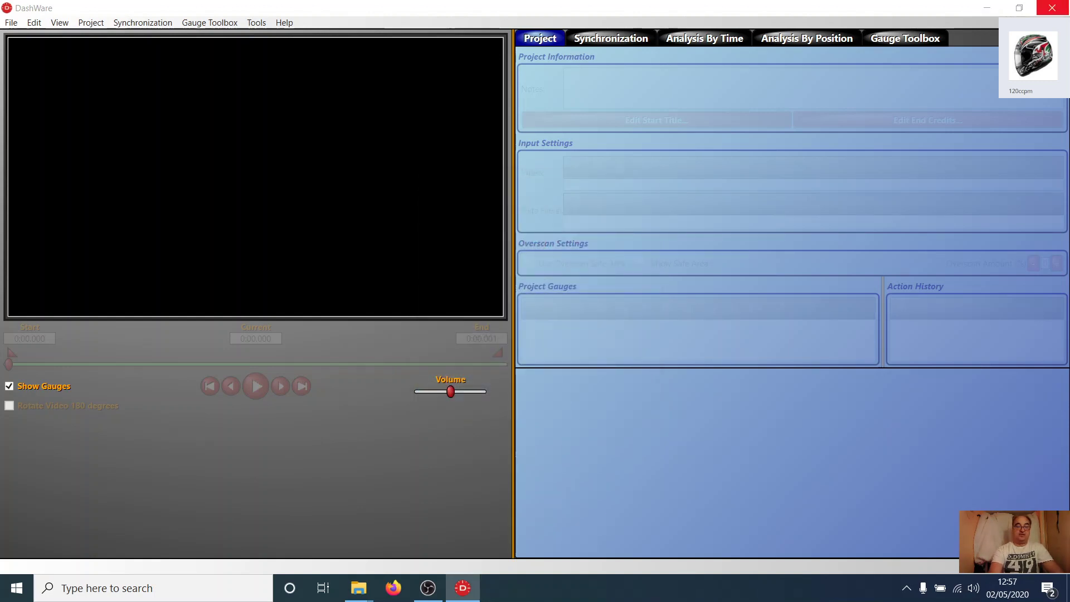
left_click(1052, 8)
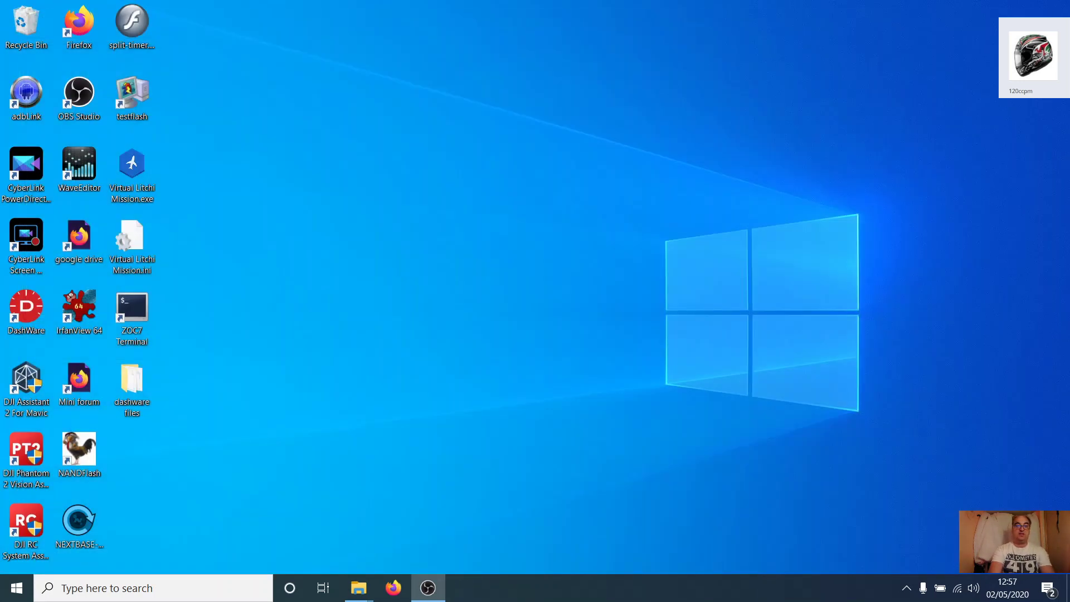
Bring up the dashware files and Documents folders together and locate the DashWare and DashWare Projects folders in Documents.
left_click(358, 588)
left_click(312, 529)
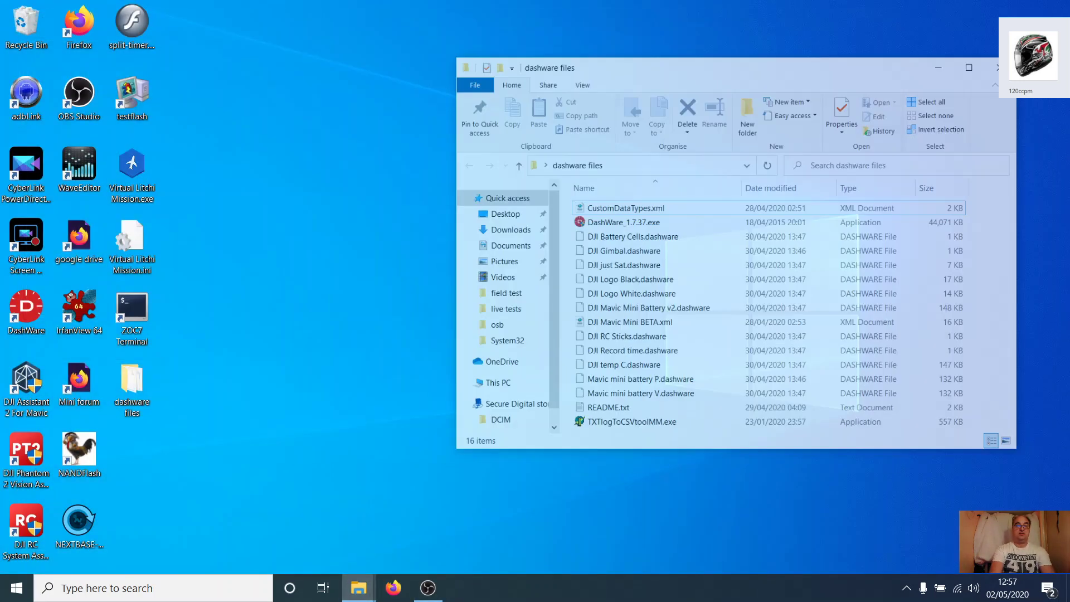
mouse_move(358, 587)
left_click(418, 521)
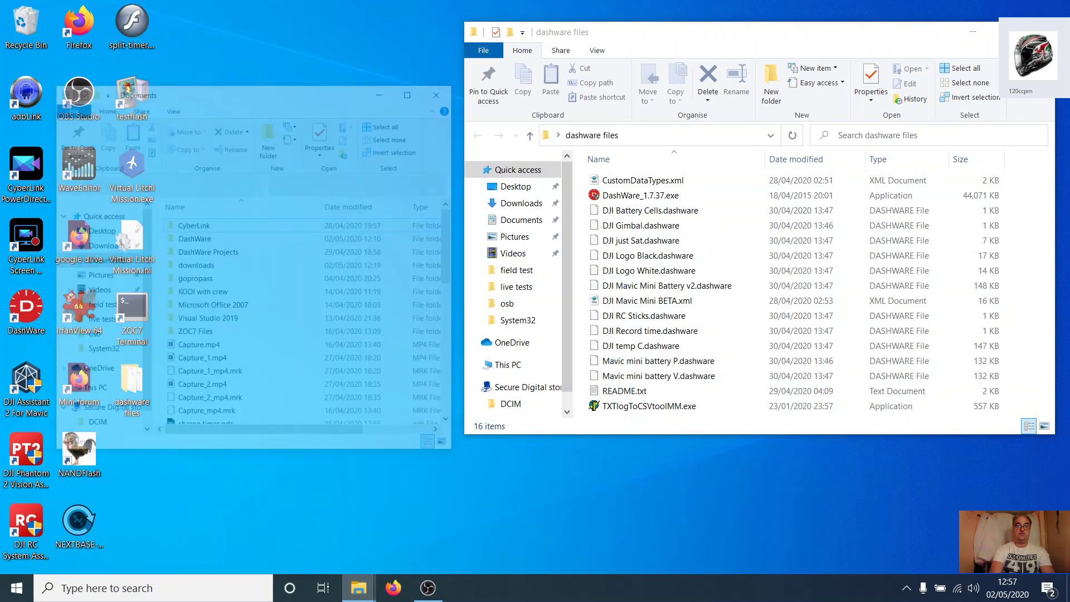
left_click(162, 174)
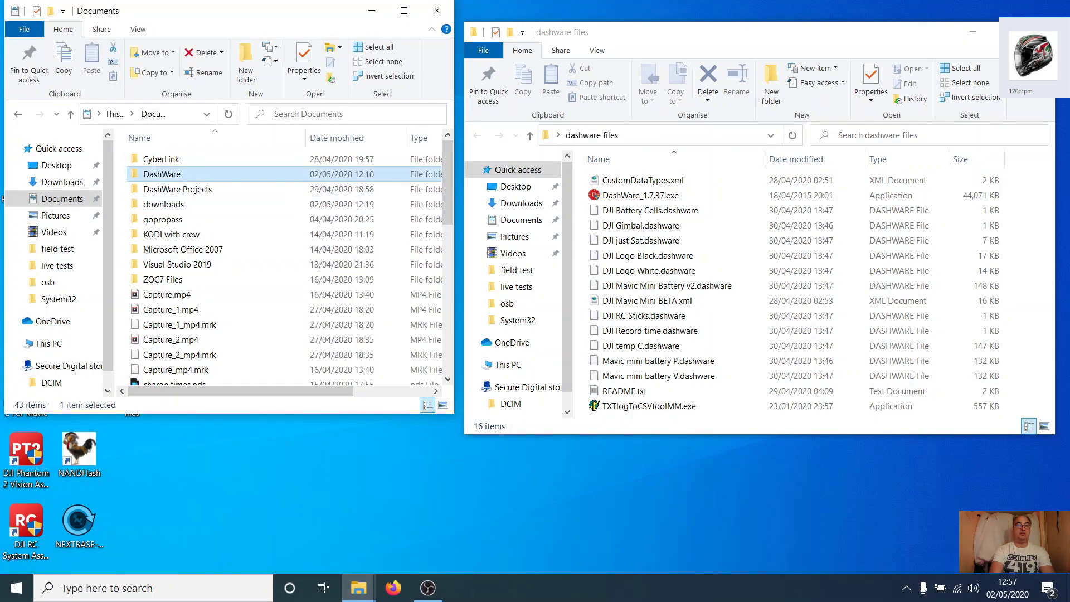
left_click(177, 189)
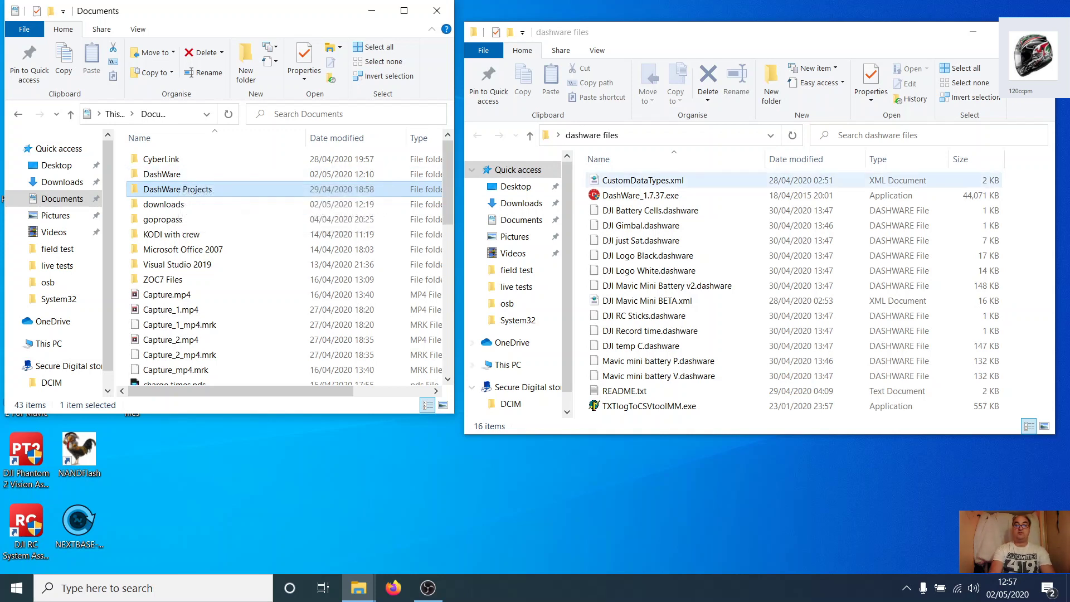
Read the installation instructions in README.txt from the dashware files folder, and minimize the document.
left_click(642, 180)
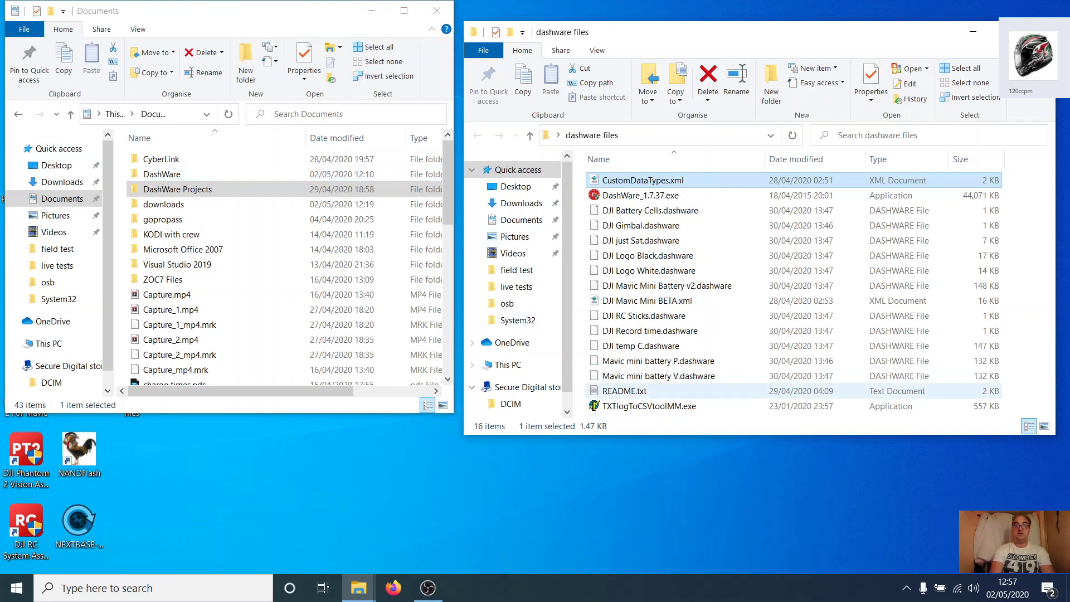
left_click(625, 390)
key("Return")
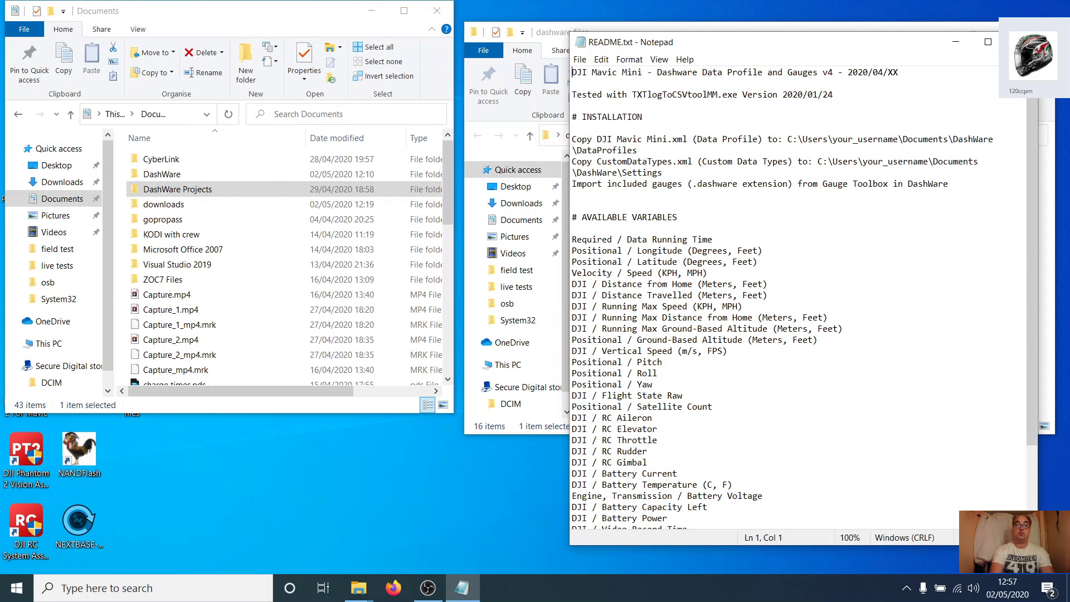
left_click(955, 42)
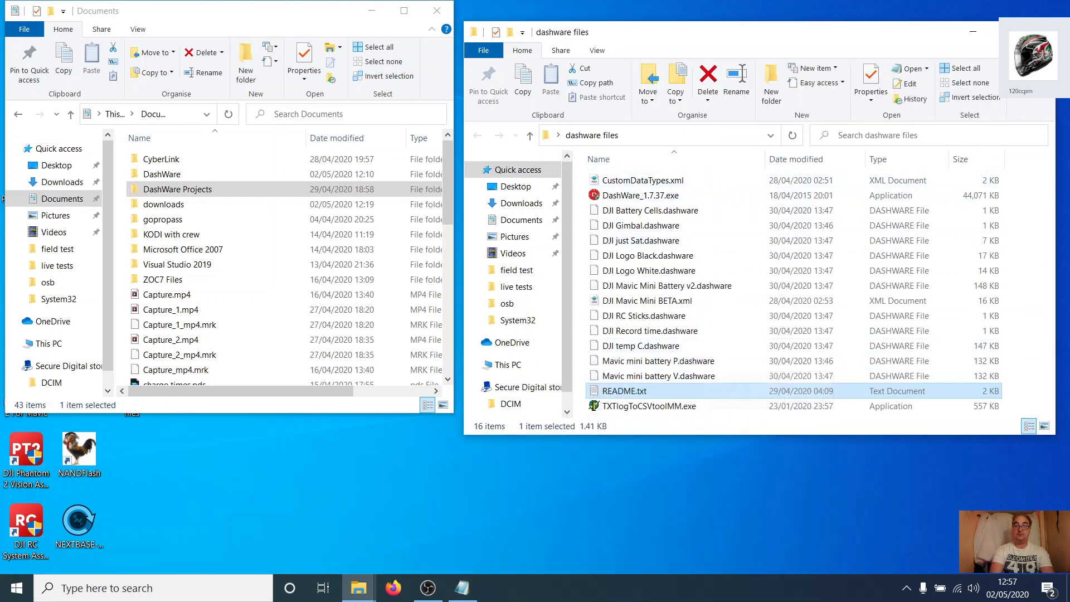
Copy DJI Mavic Mini BETA.xml from dashware files into the DataProfiles folder inside Documents\DashWare.
left_click(647, 301)
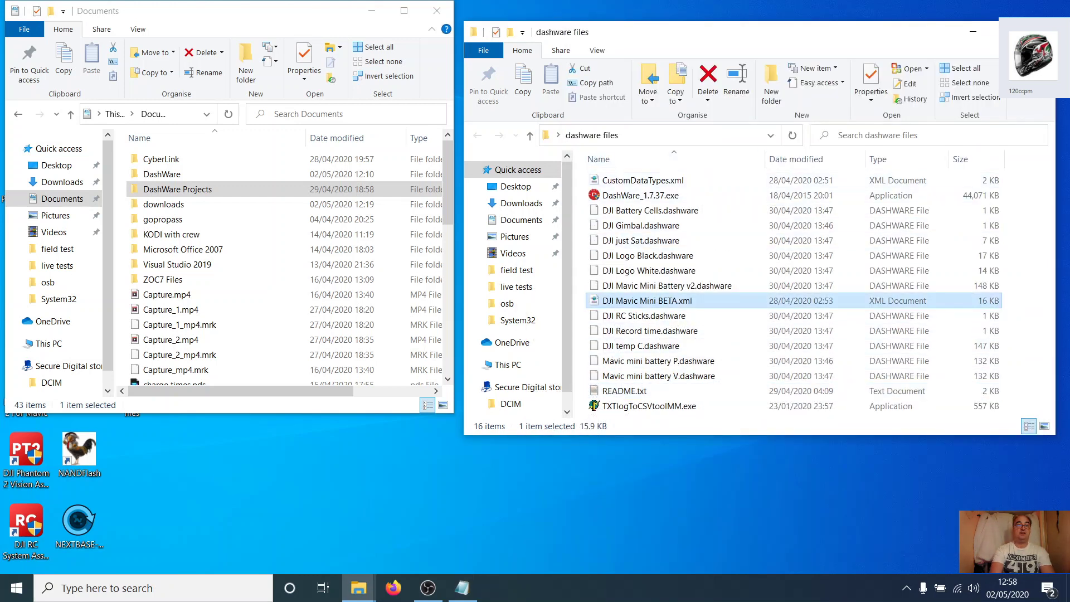
double_click(161, 174)
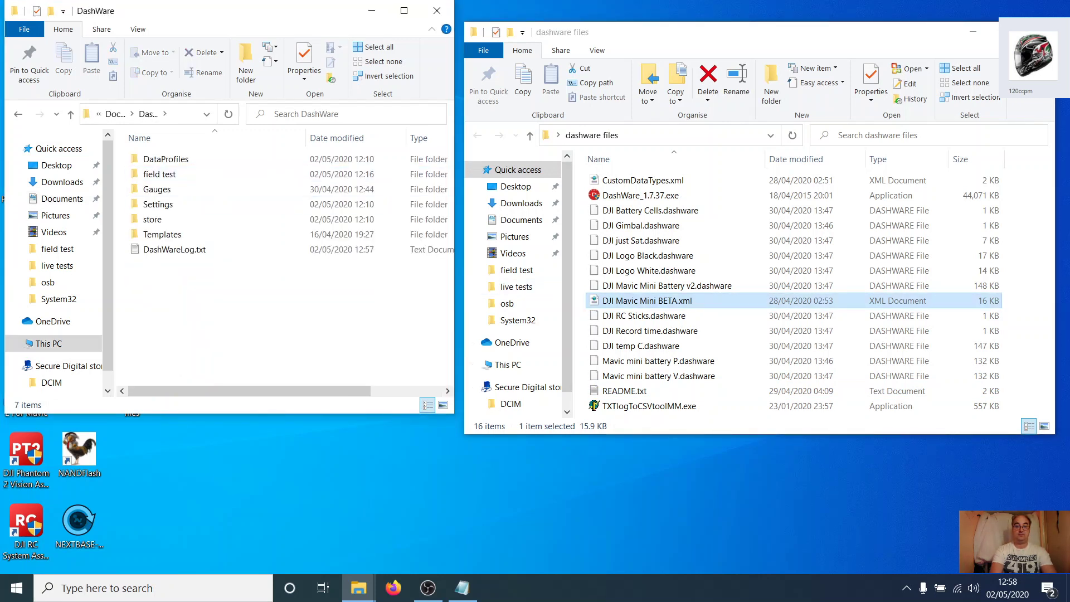
left_click_drag(646, 300, 168, 160)
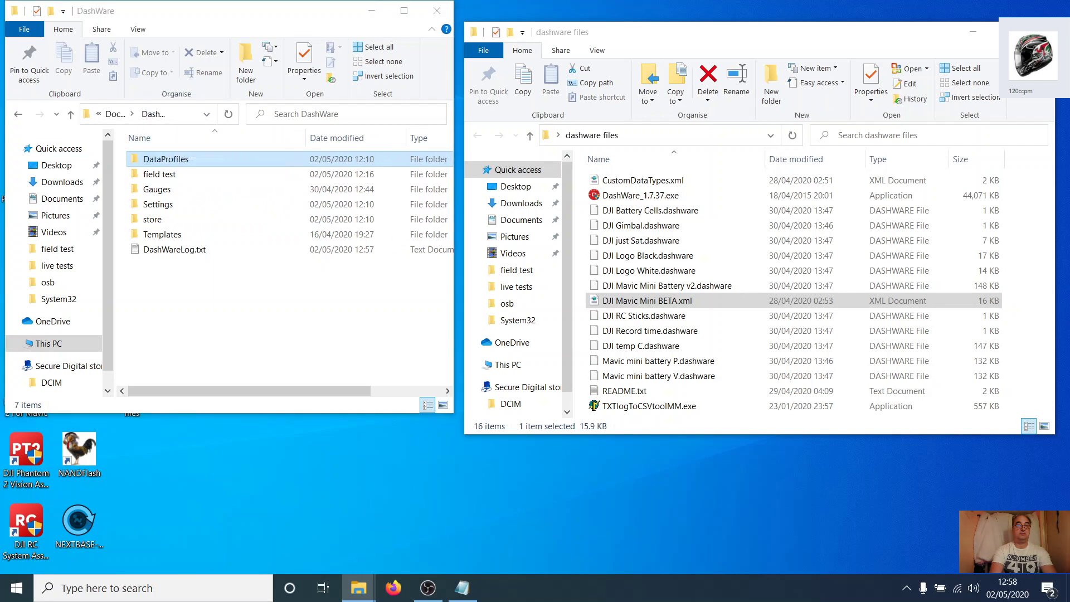
left_click(212, 191)
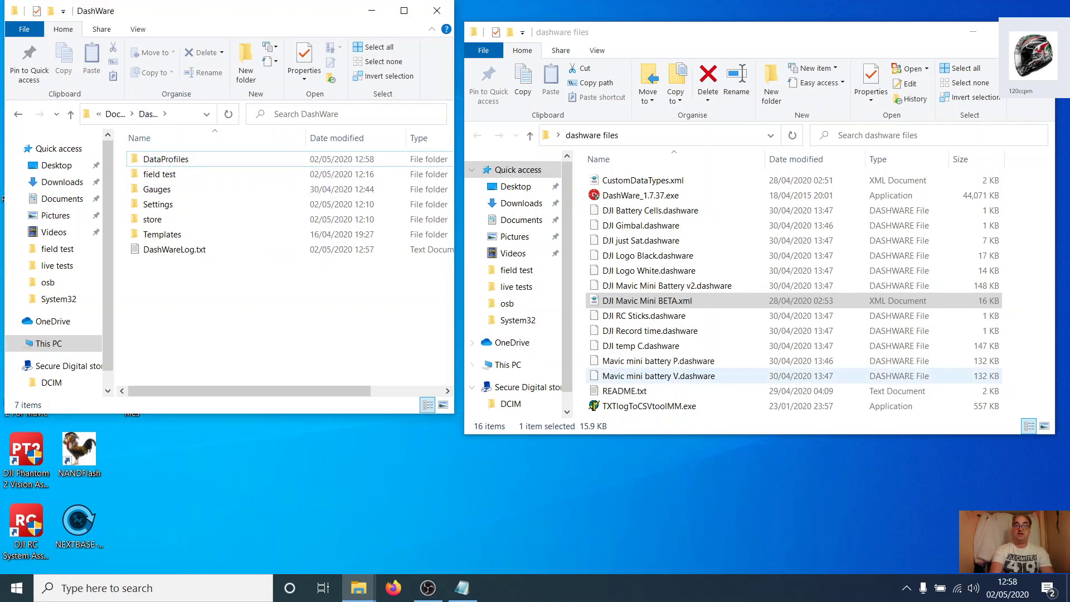
Copy CustomDataTypes.xml from dashware files into the Settings folder inside Documents\DashWare.
left_click(642, 180)
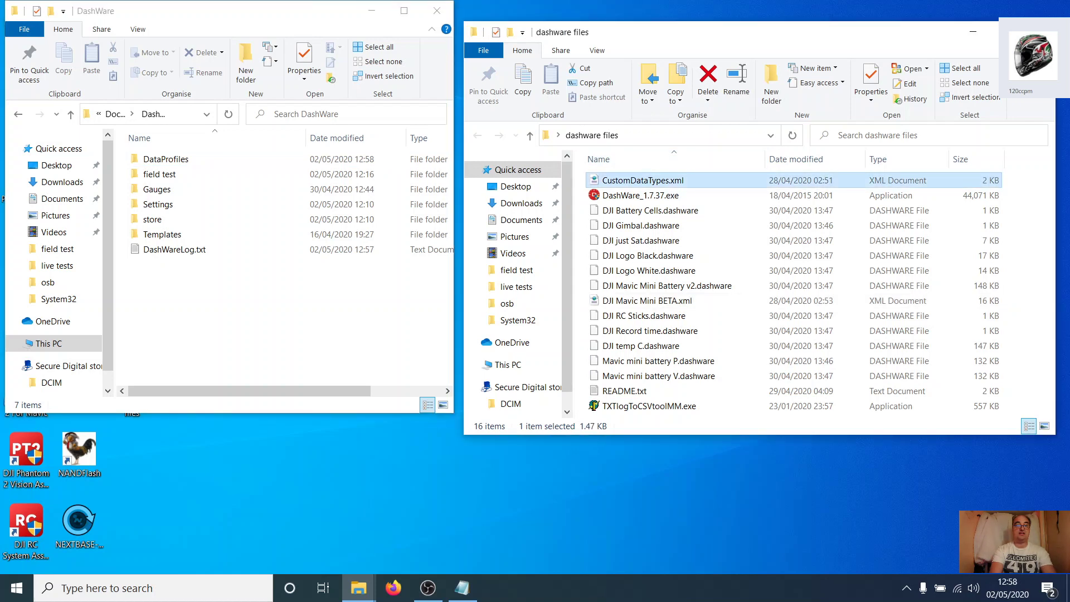
left_click_drag(641, 180, 170, 205)
left_click(200, 239)
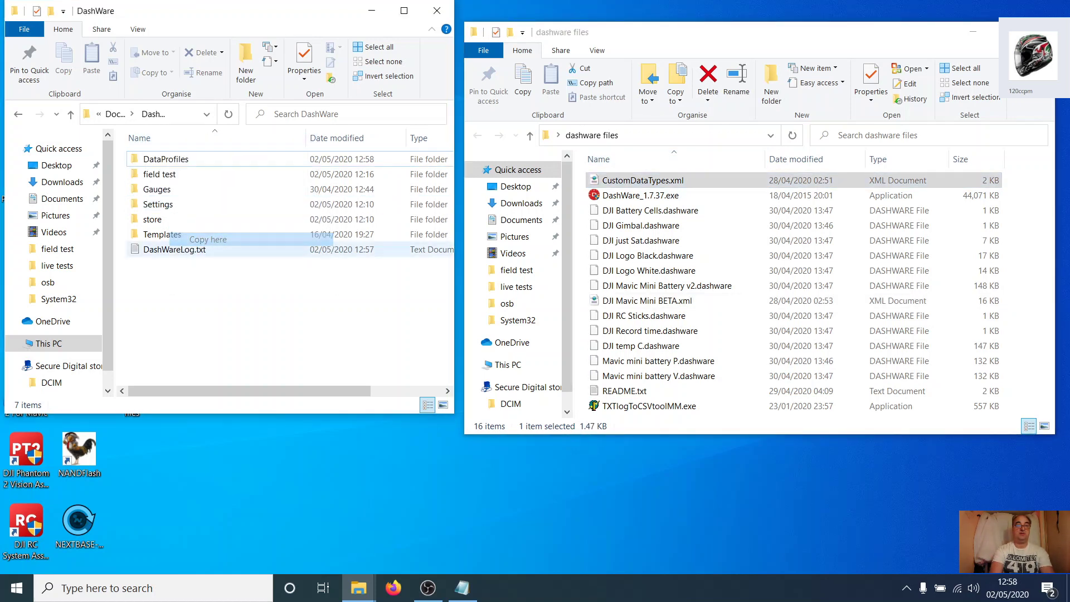
Recheck the installation instructions in the README, and close it together with both folder windows.
left_click(462, 588)
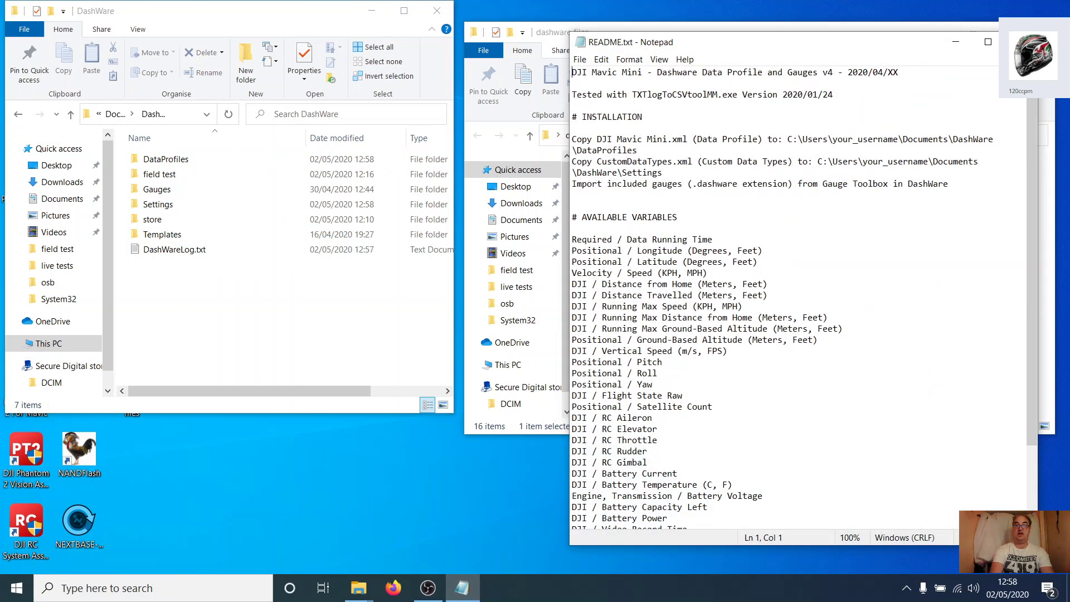
left_click(1019, 41)
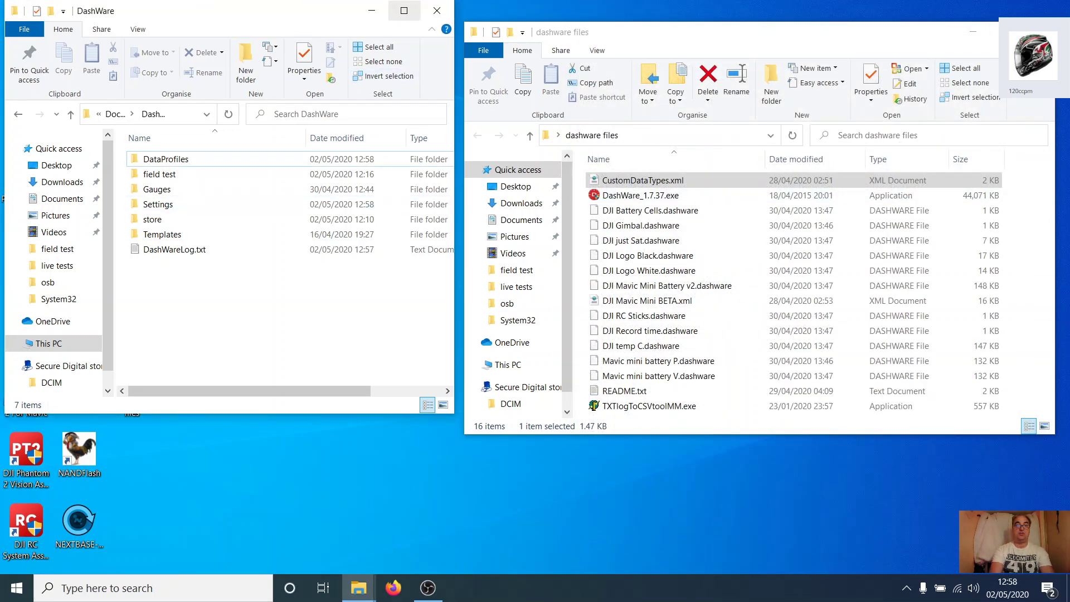
left_click(437, 11)
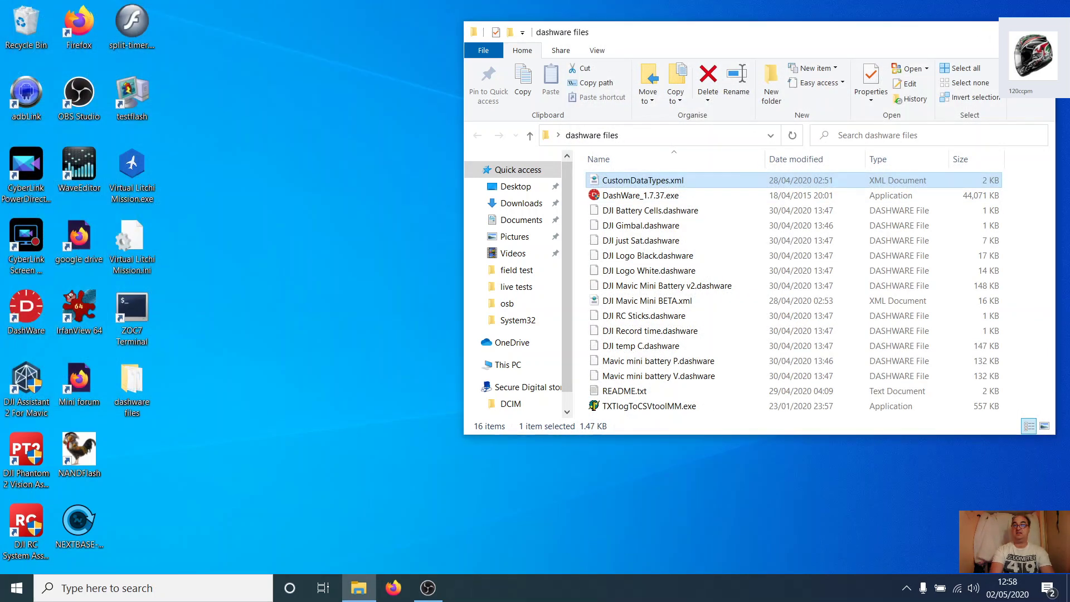
left_click(1041, 32)
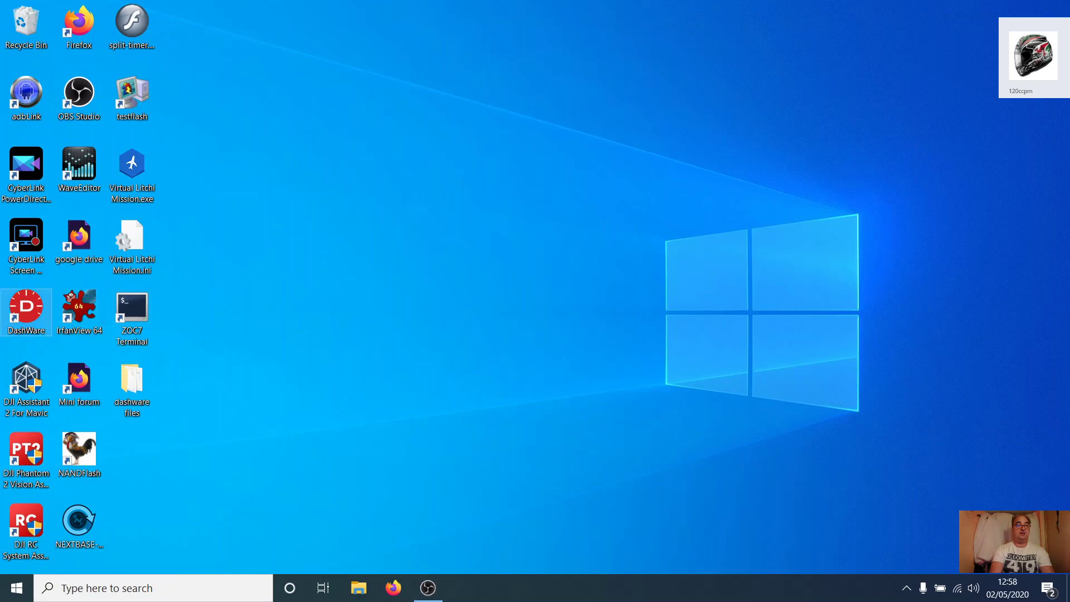
Start DashWare without the Quick Project Creator and create a new project named "for youtube" from the HD Template.
double_click(26, 310)
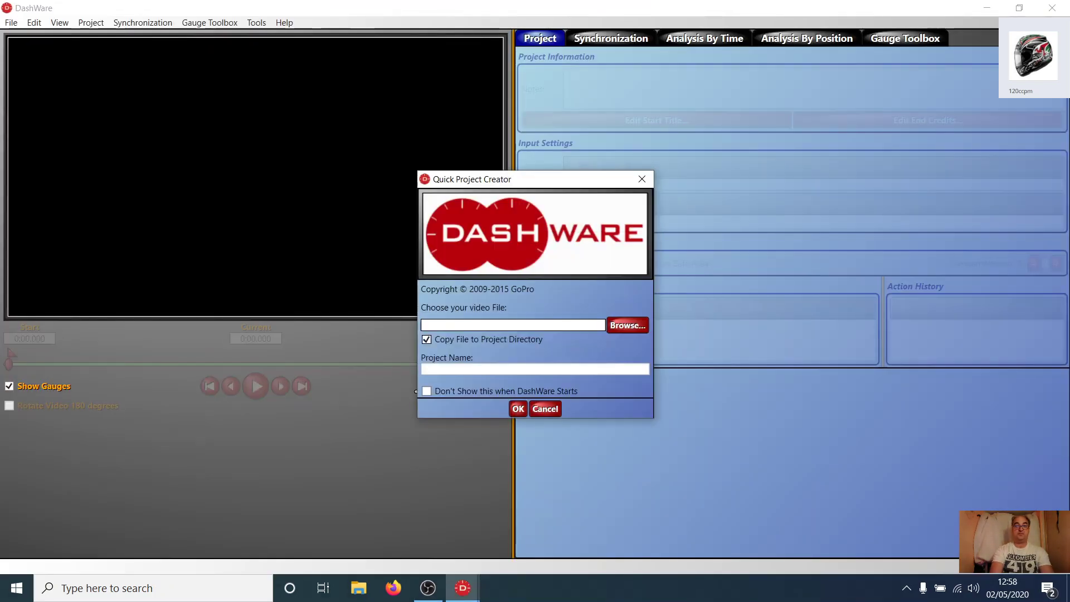
left_click(543, 407)
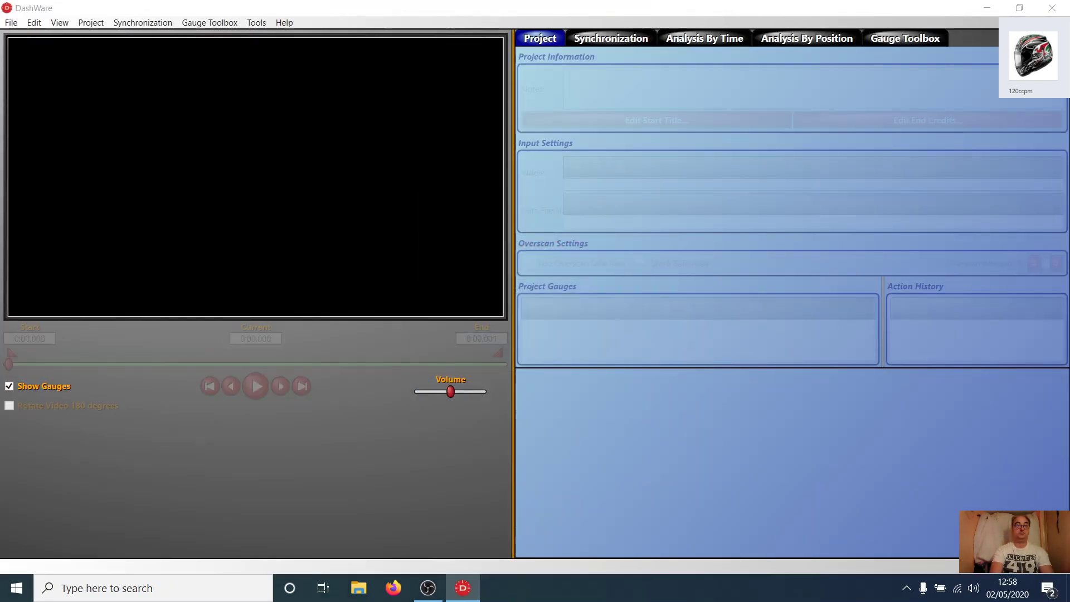
left_click(11, 23)
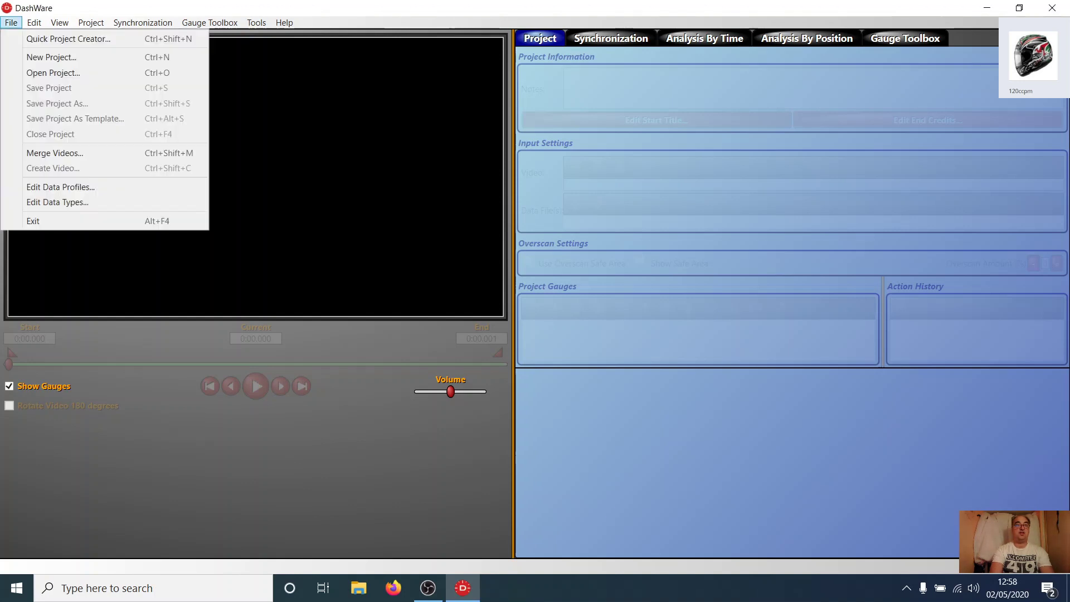
left_click(51, 57)
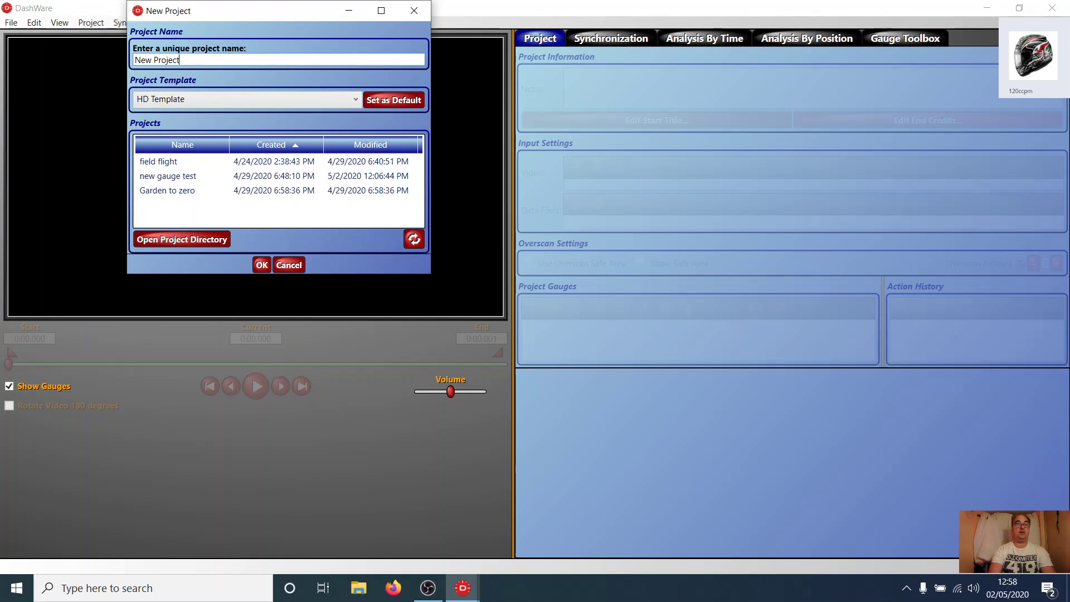
left_click_drag(180, 60, 134, 60)
type("for youtube")
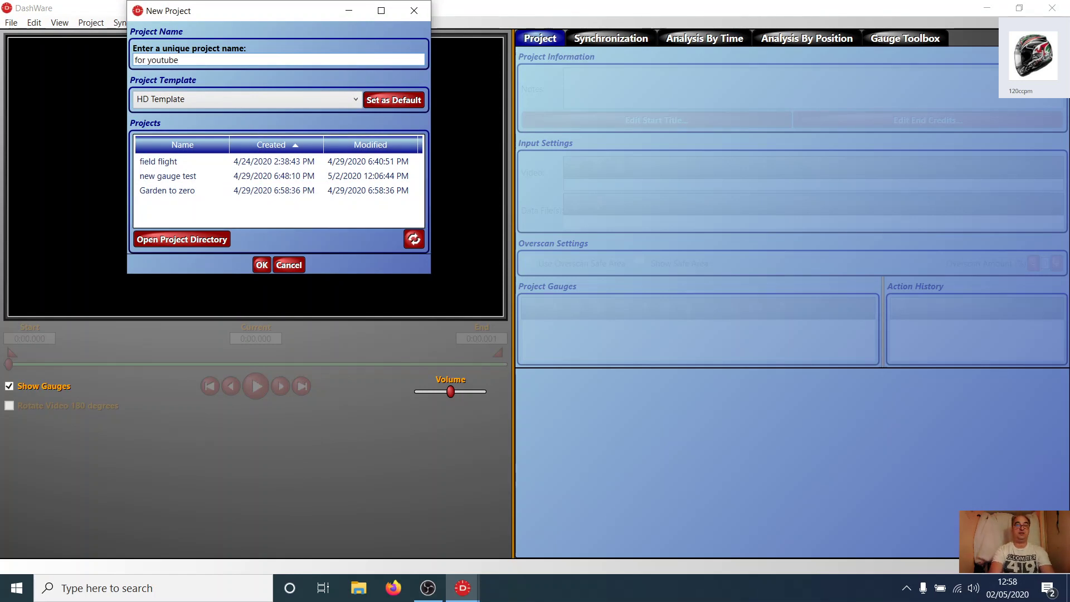
key("Return")
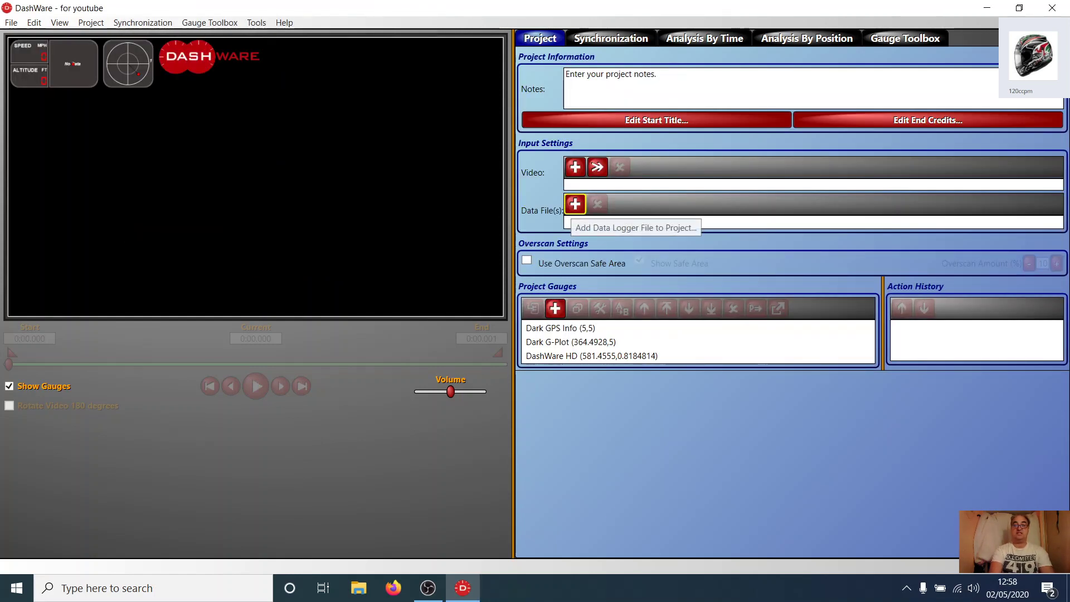
Check that the DJI Mavic Mini BETA data profile can be selected for a new data file, and cancel without adding one.
left_click(575, 204)
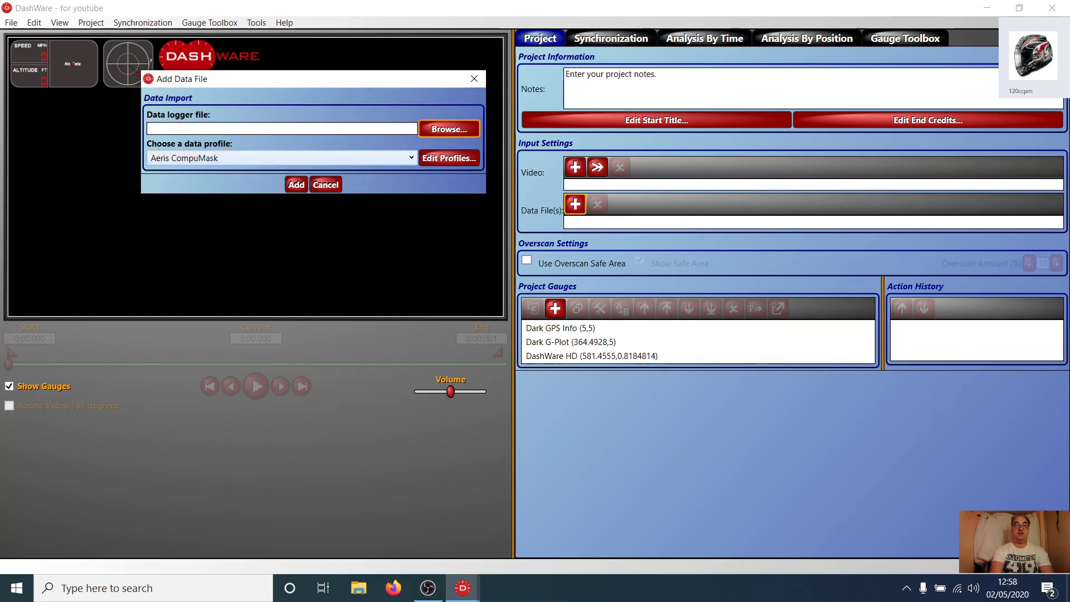
left_click(410, 158)
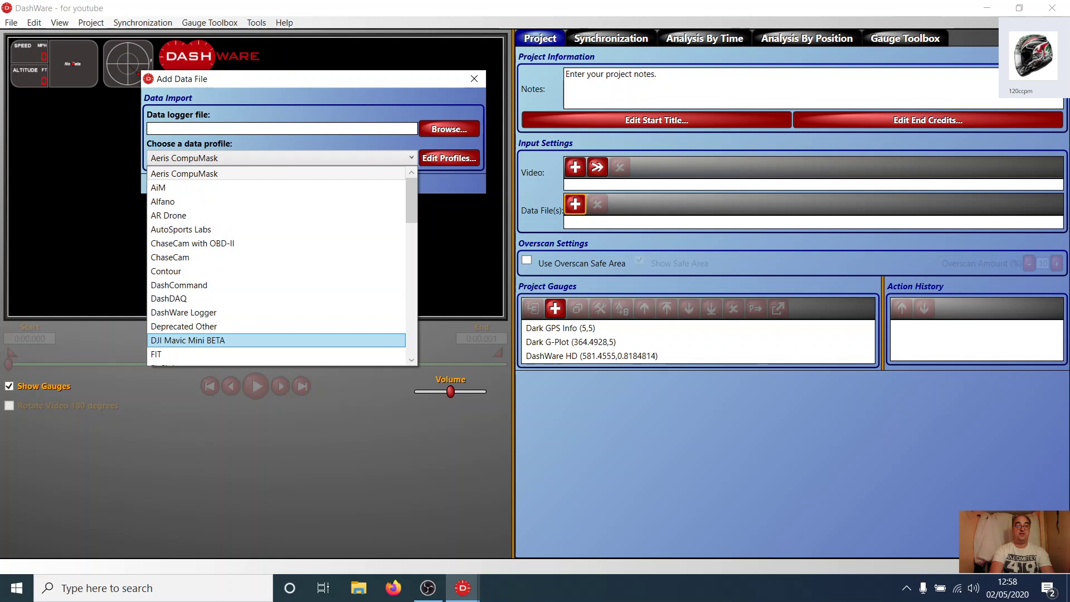
key("Return")
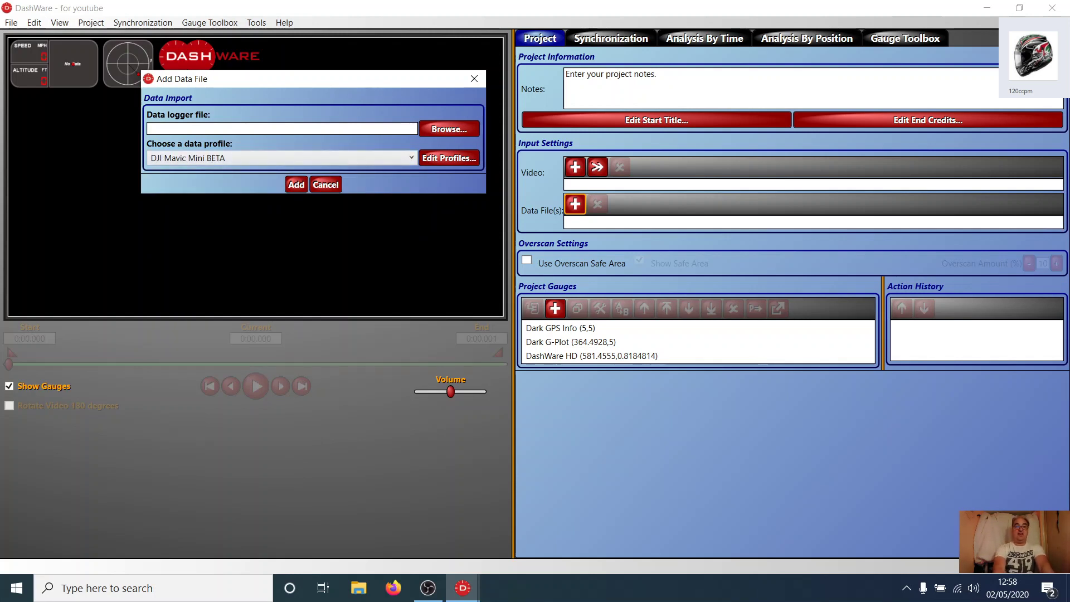
left_click(326, 184)
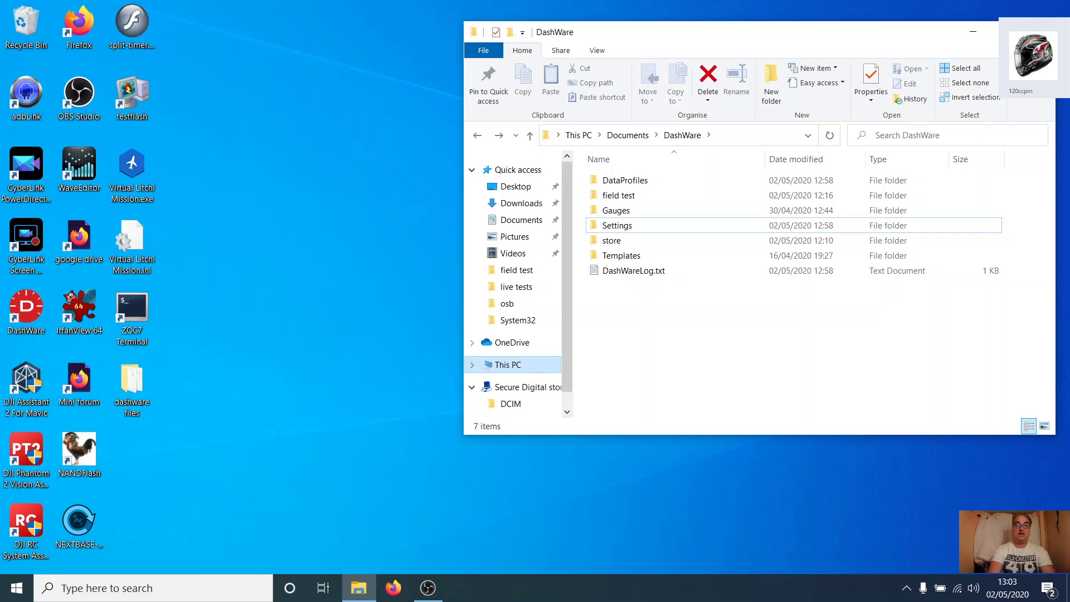
In File Explorer, copy DJIFlightRecord_2020-04-24_[13-51-59].txt from DJI\dji.go.v5\FlightRecord in the Galaxy S7 edge's Phone storage.
left_click(507, 365)
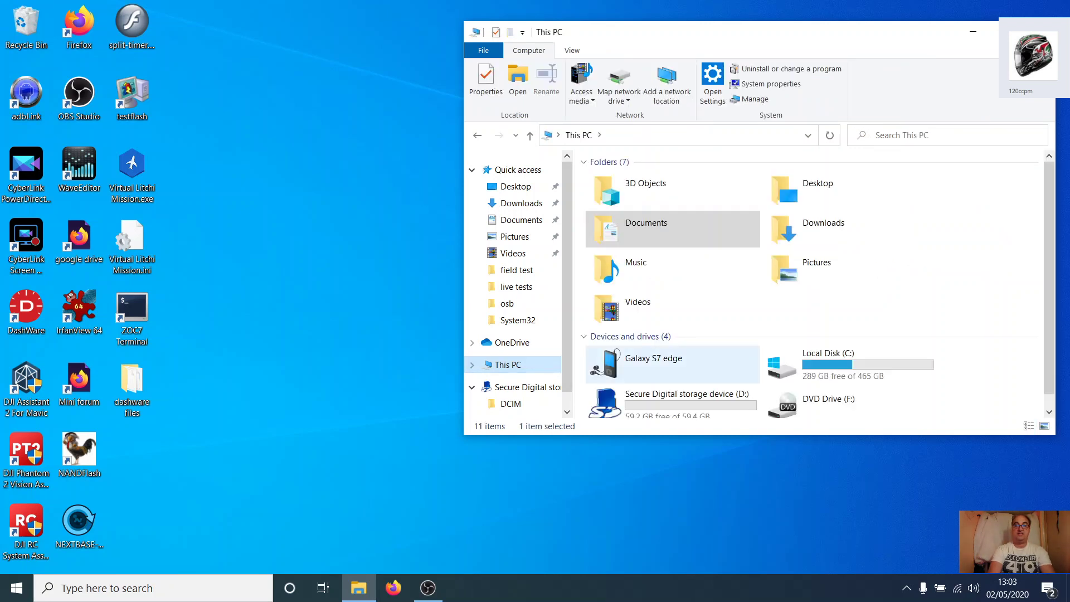
double_click(669, 363)
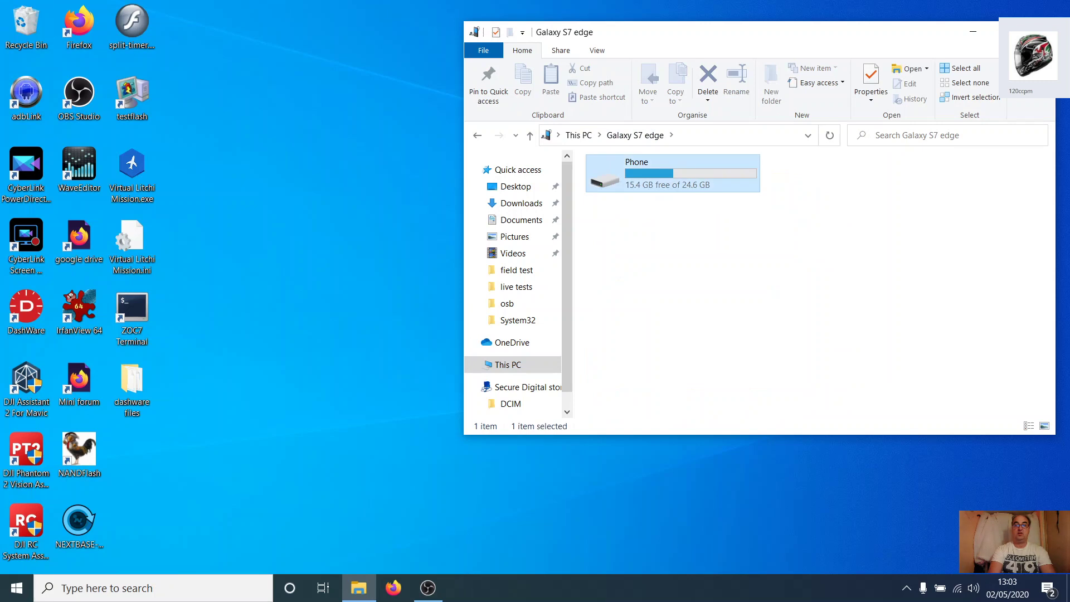
double_click(672, 173)
left_click(1000, 32)
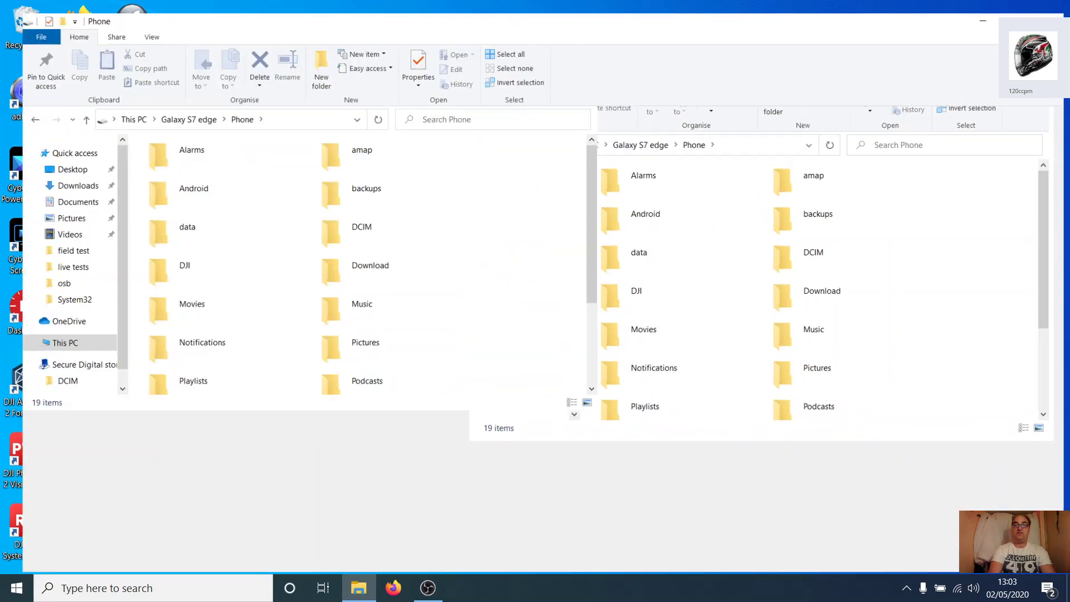
left_click(386, 186)
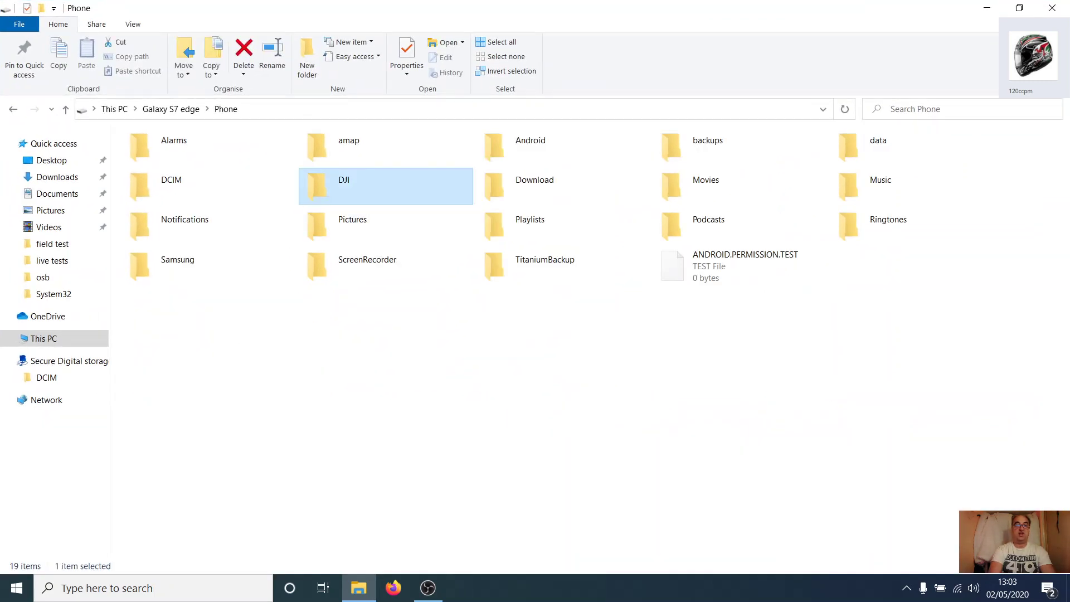
key("Return")
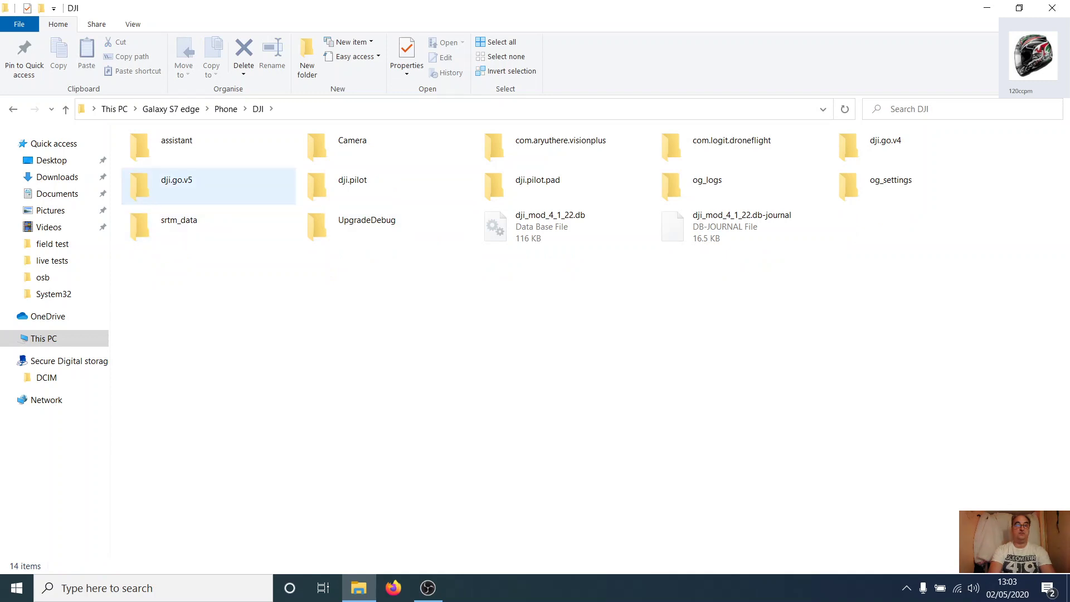
double_click(176, 184)
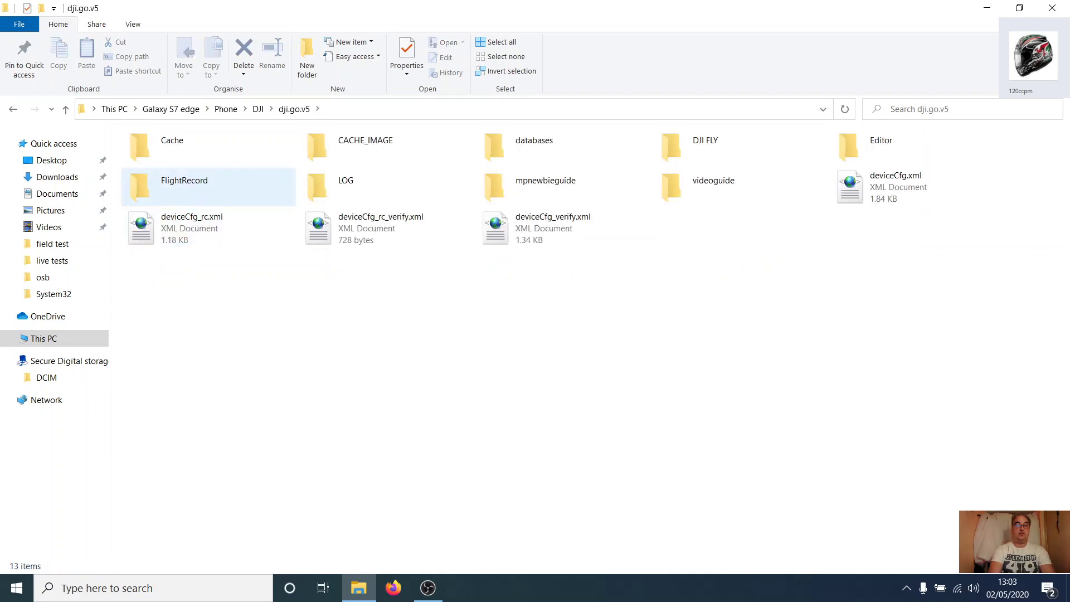
double_click(184, 186)
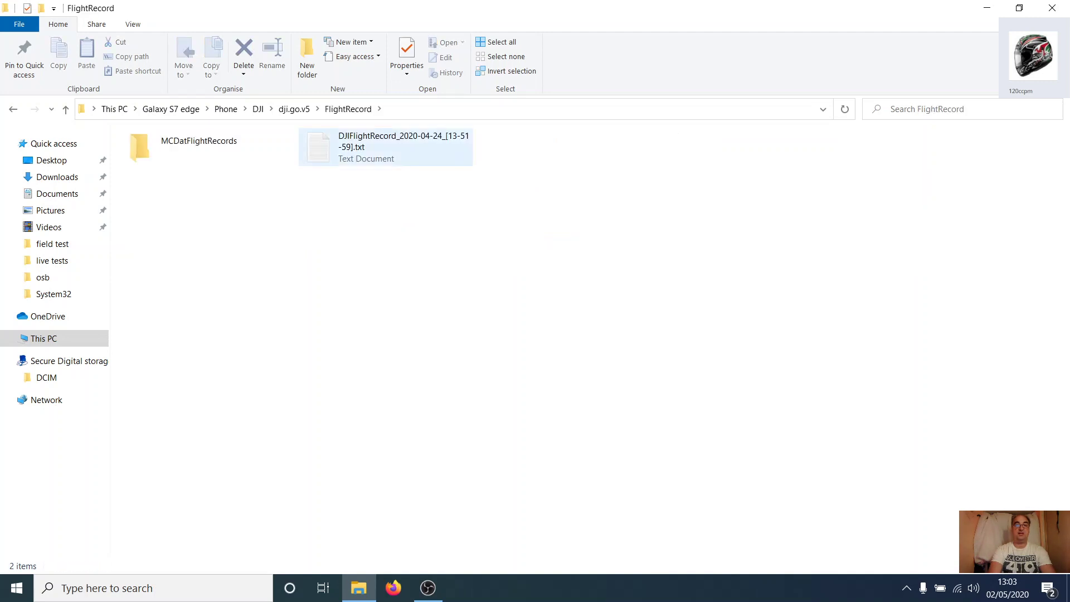
left_click(386, 146)
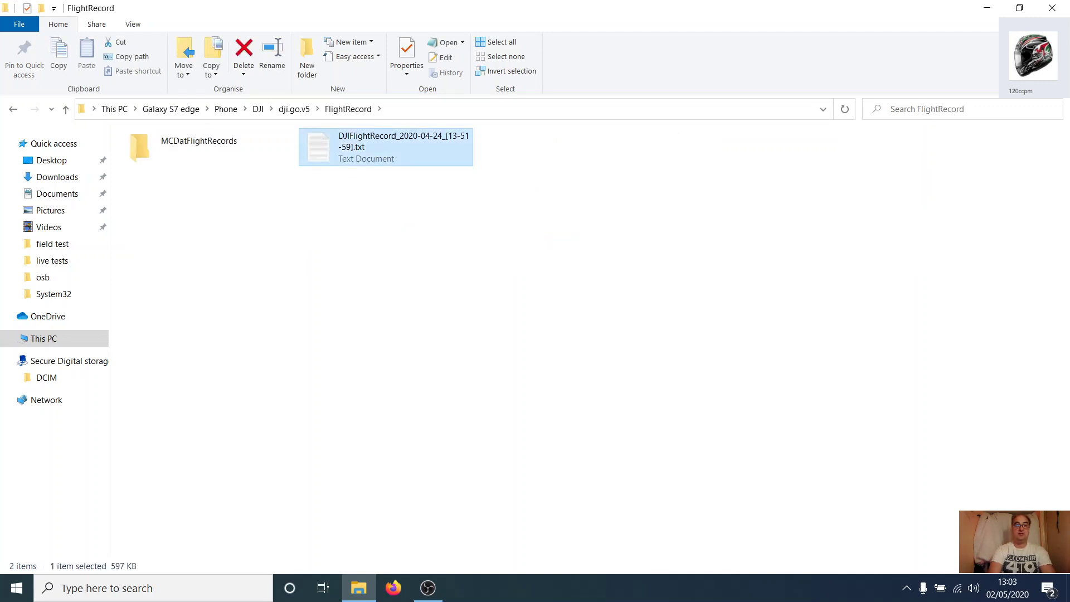
right_click(360, 159)
left_click(393, 238)
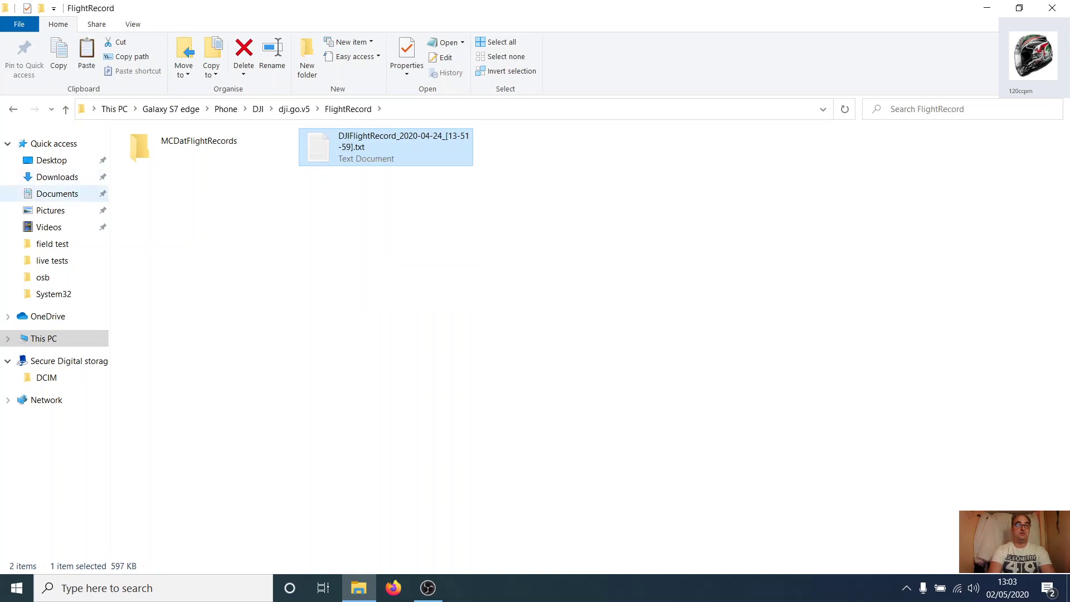
Create a new folder named "youtube" inside Documents\DashWare.
left_click(57, 194)
double_click(157, 168)
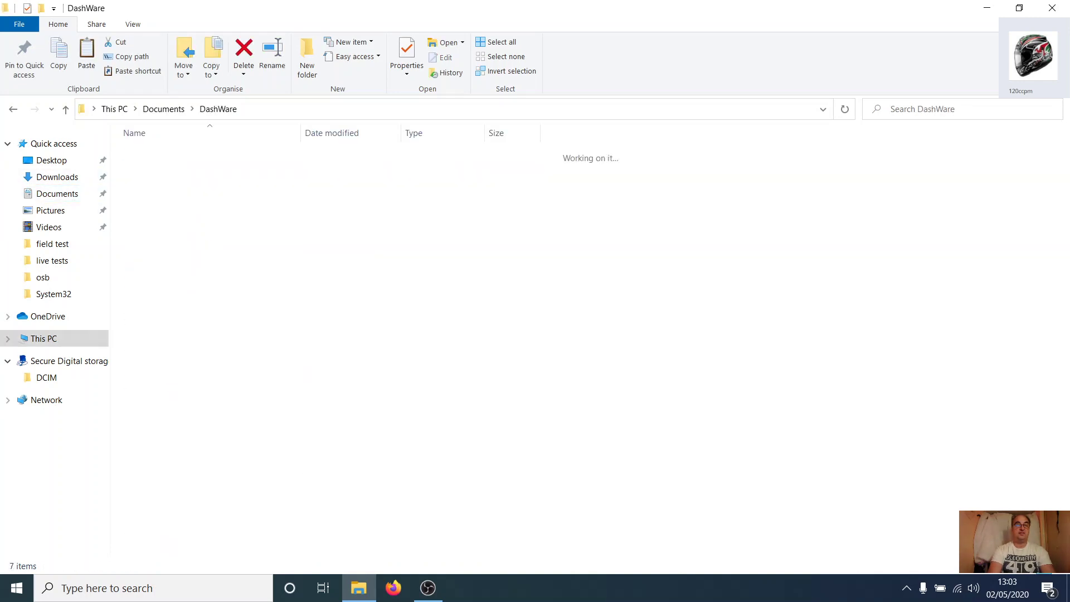
right_click(167, 291)
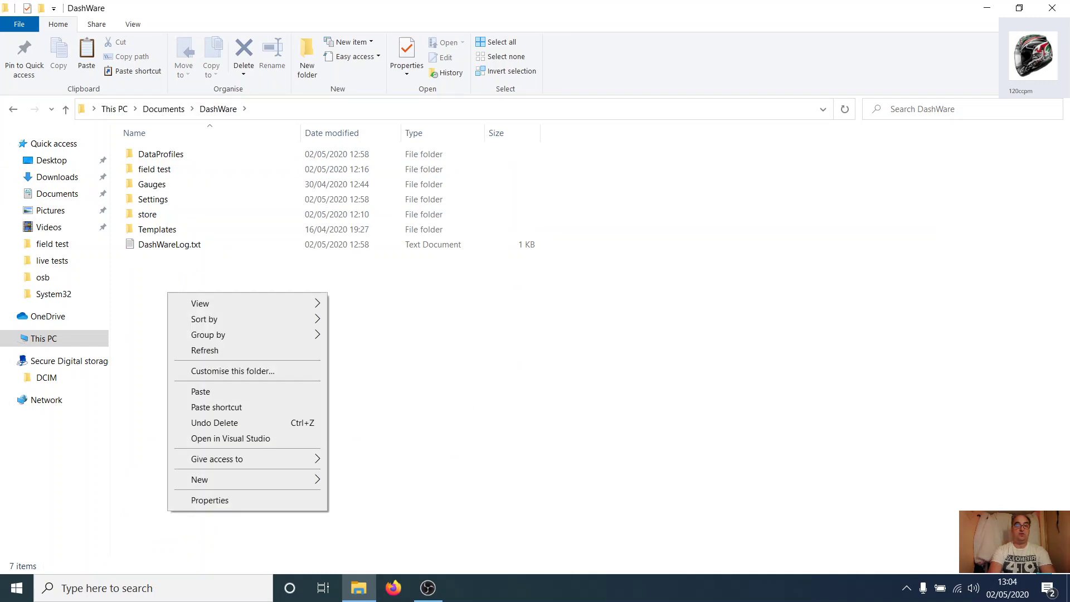
mouse_move(223, 479)
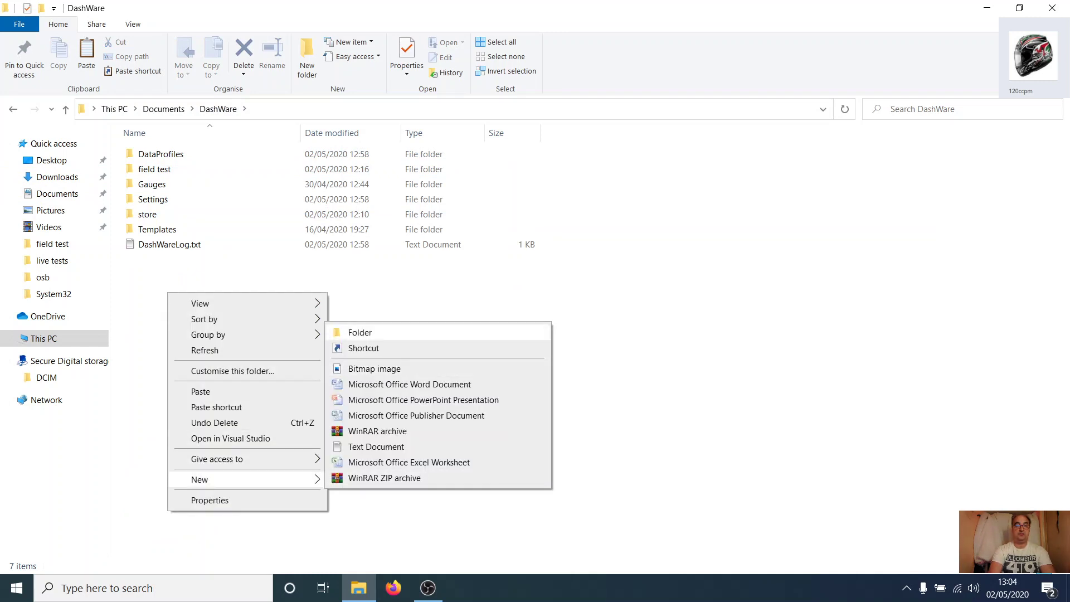
left_click(359, 332)
type("youtube")
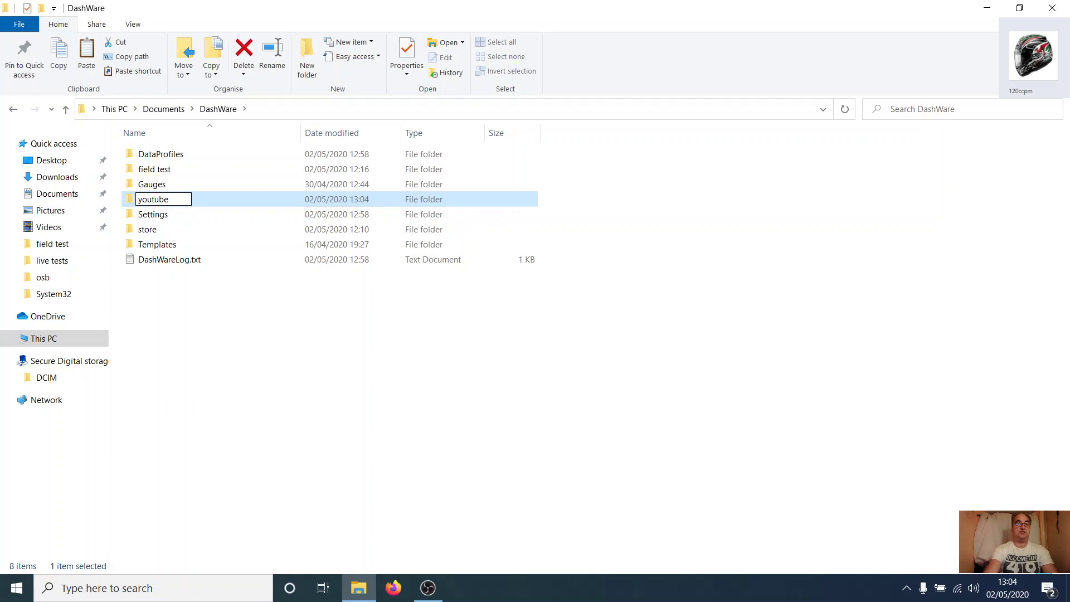
key("Return")
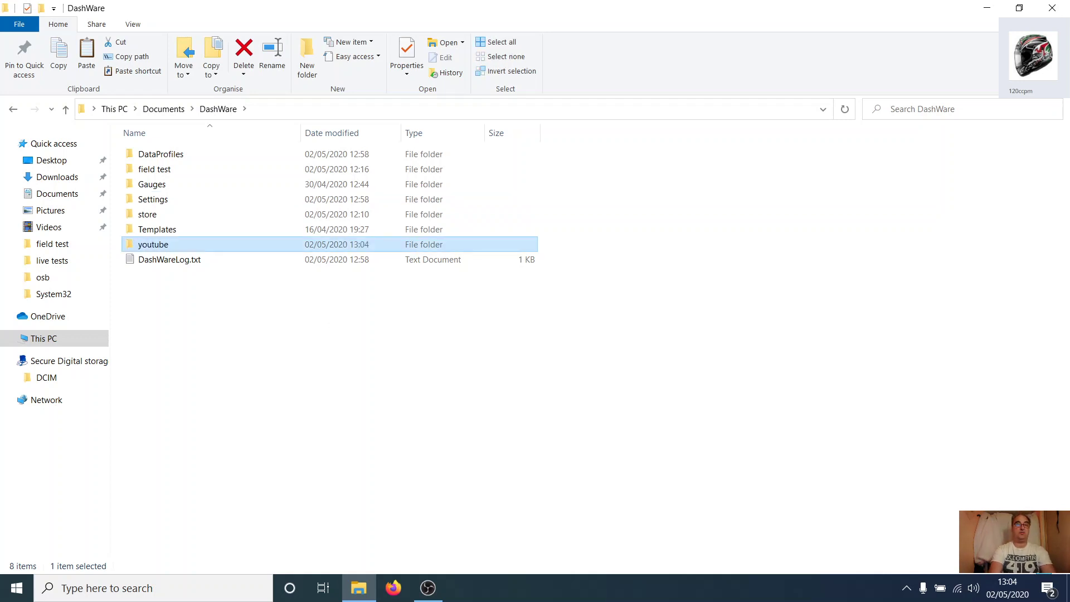
Paste the copied DJI flight record text file into the youtube folder.
key("Return")
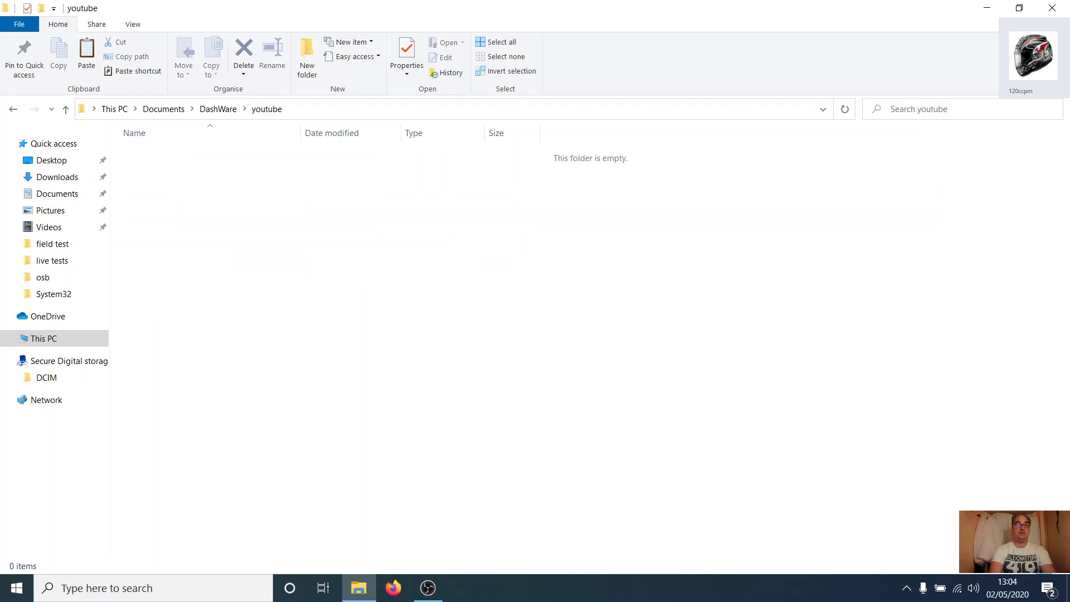
right_click(245, 237)
left_click(279, 336)
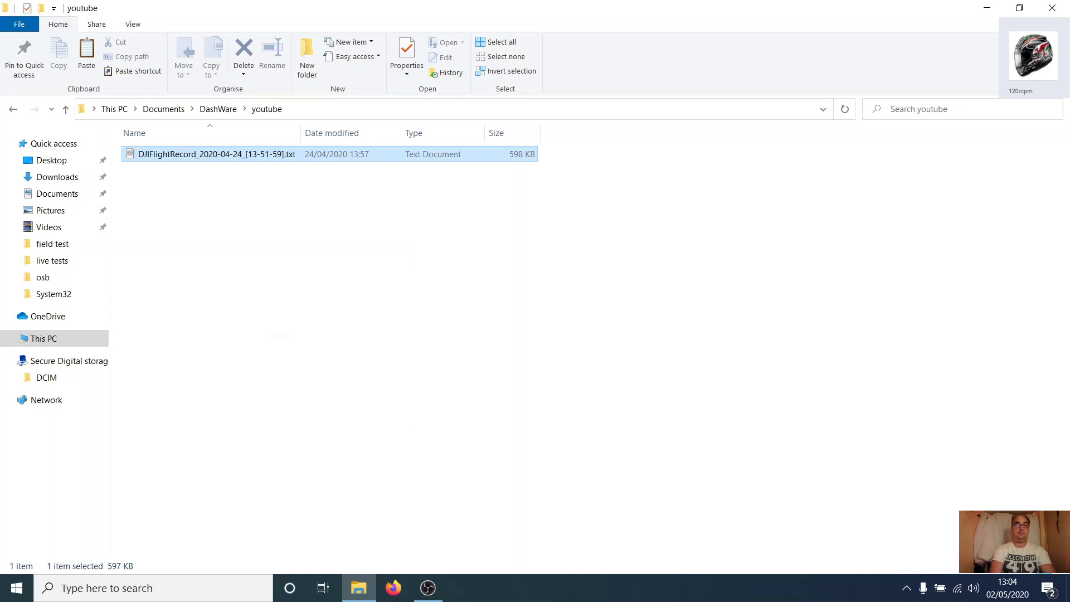
key("Escape")
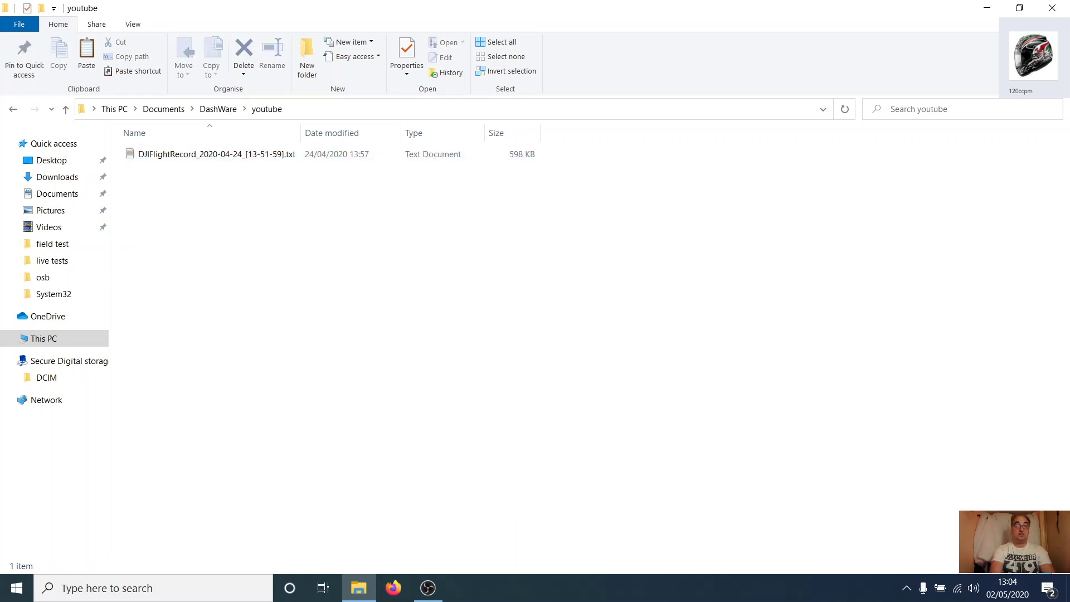
Copy Produce.mp4 from the field test folder into the youtube folder, and restore the folder window to its smaller size.
key("alt+Up")
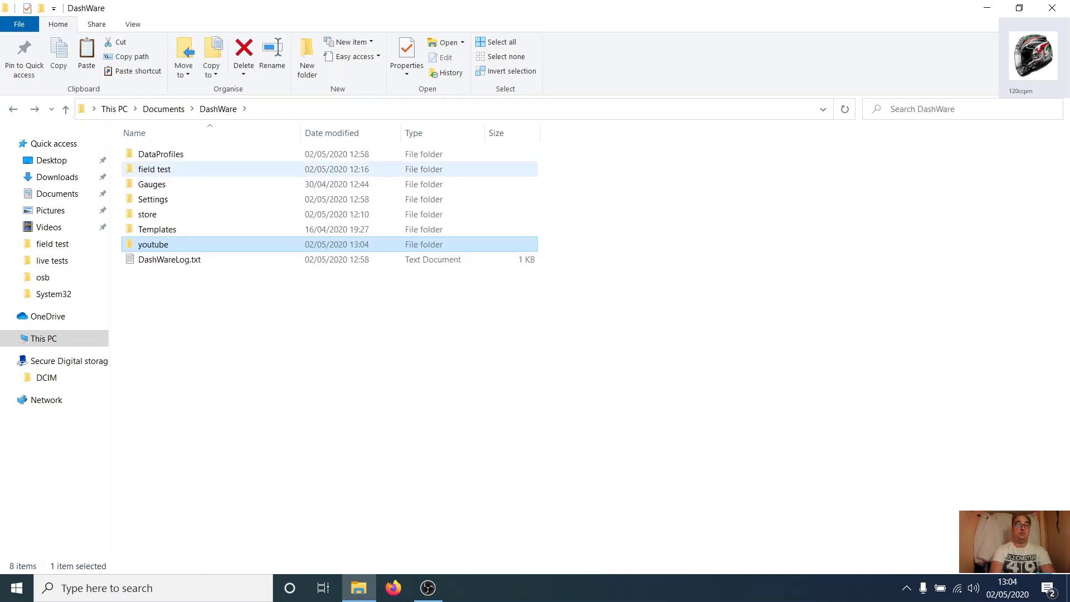
double_click(223, 168)
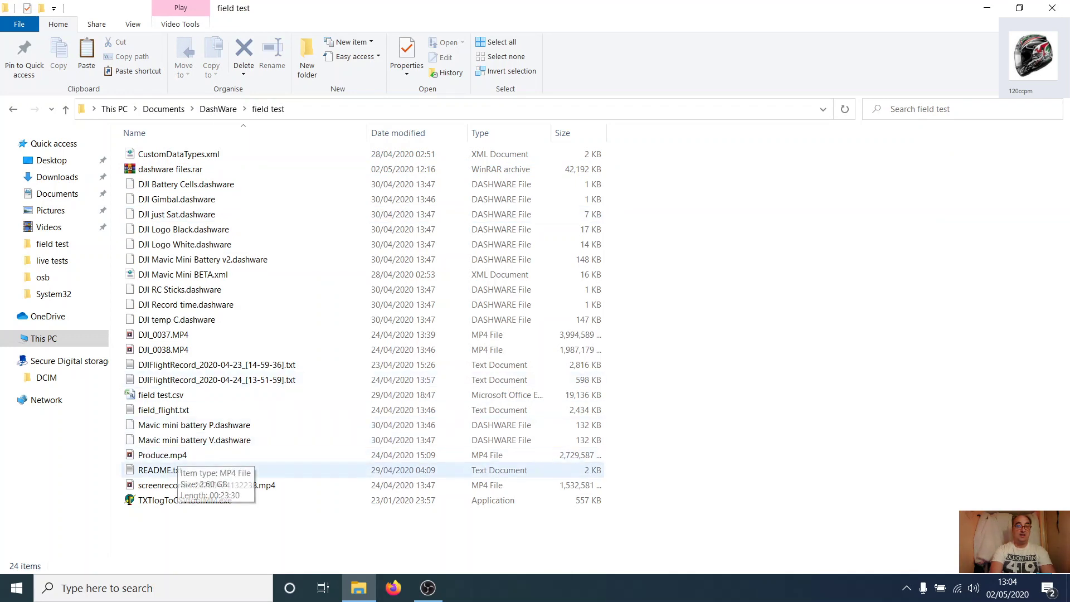
left_click(200, 455)
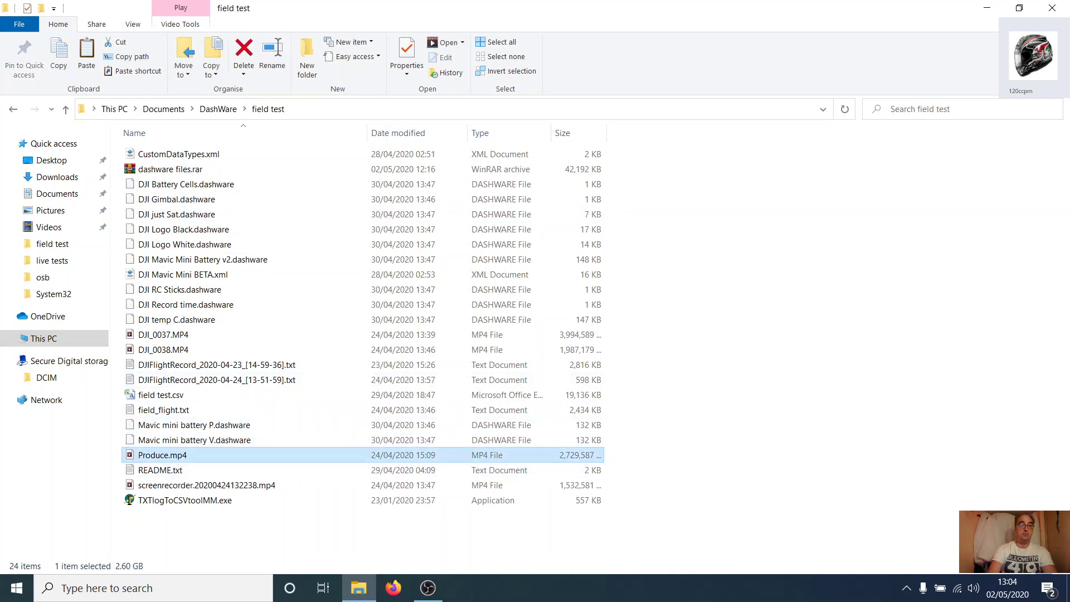
key("alt+Left")
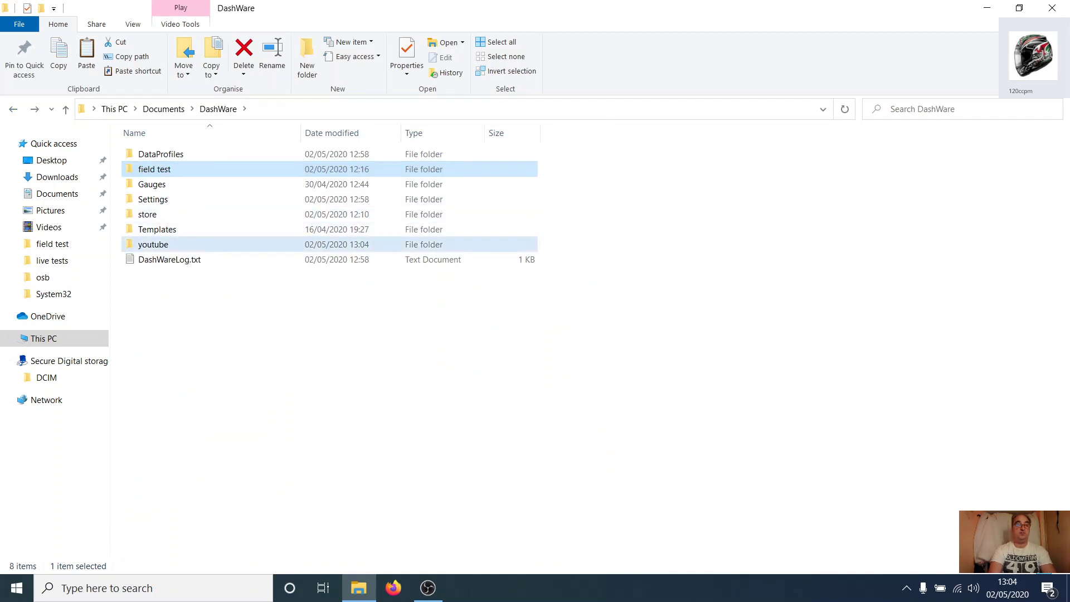
double_click(153, 244)
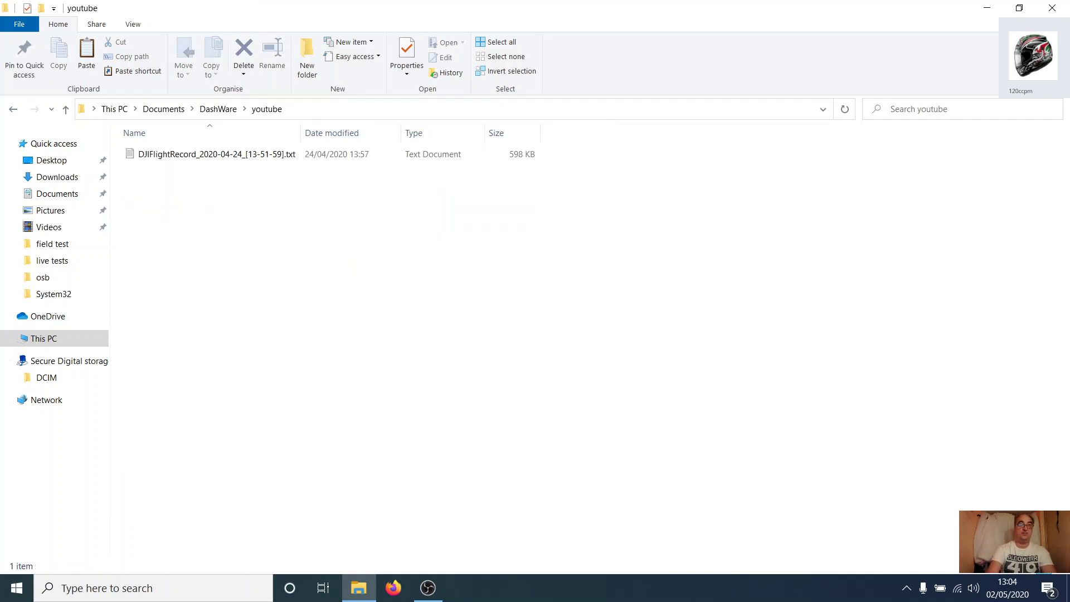
key("ctrl+v")
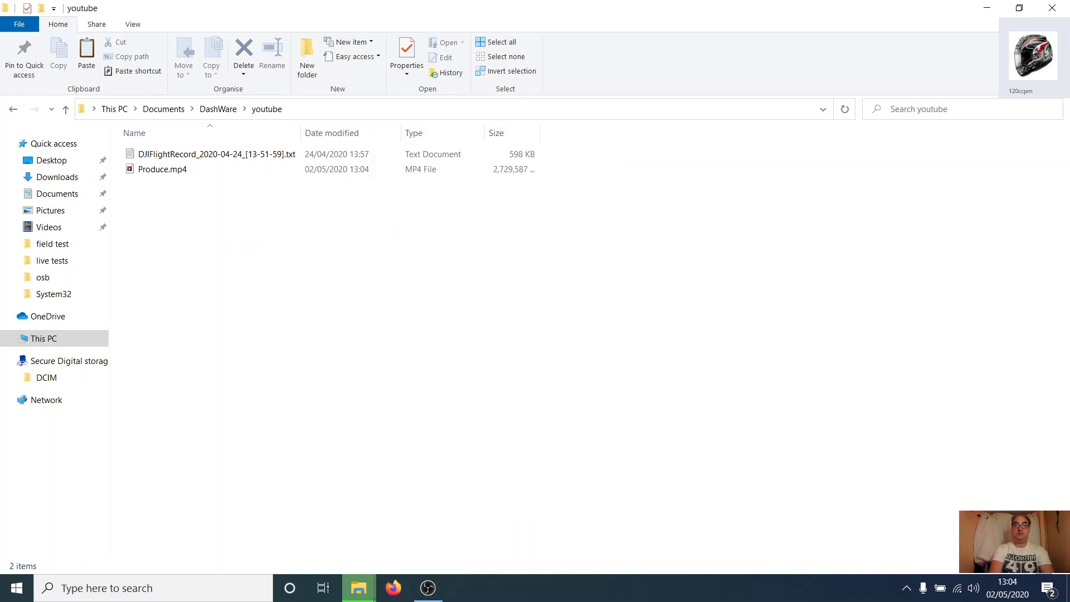
left_click(162, 169)
left_click(1019, 7)
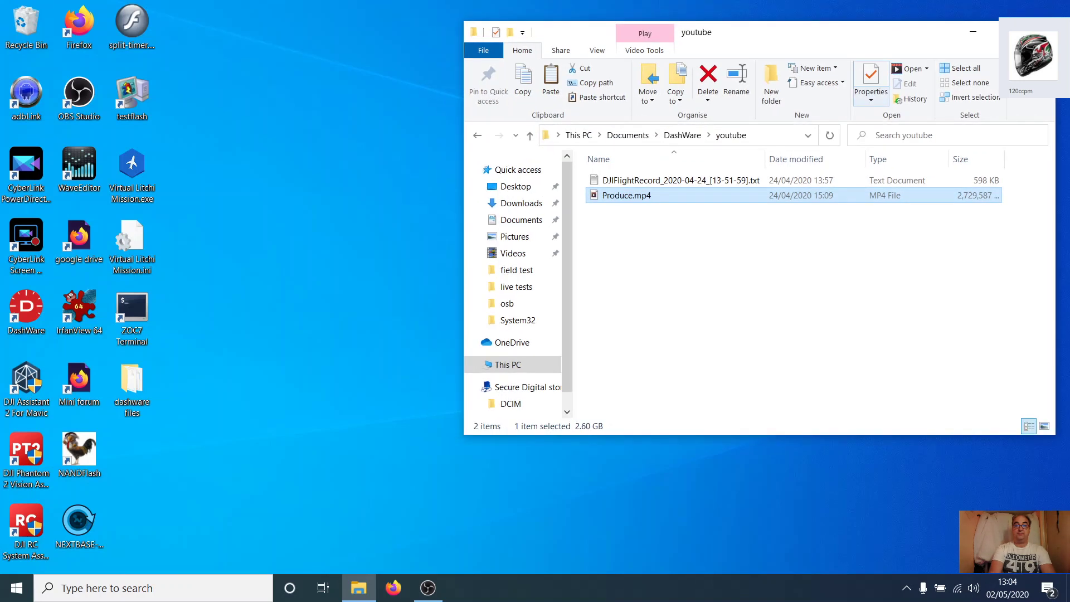
Launch TXTlogToCSVtoolMM.exe from the dashware files folder on the desktop, minimize that folder, and place the tool beside the youtube folder window.
left_click(680, 180)
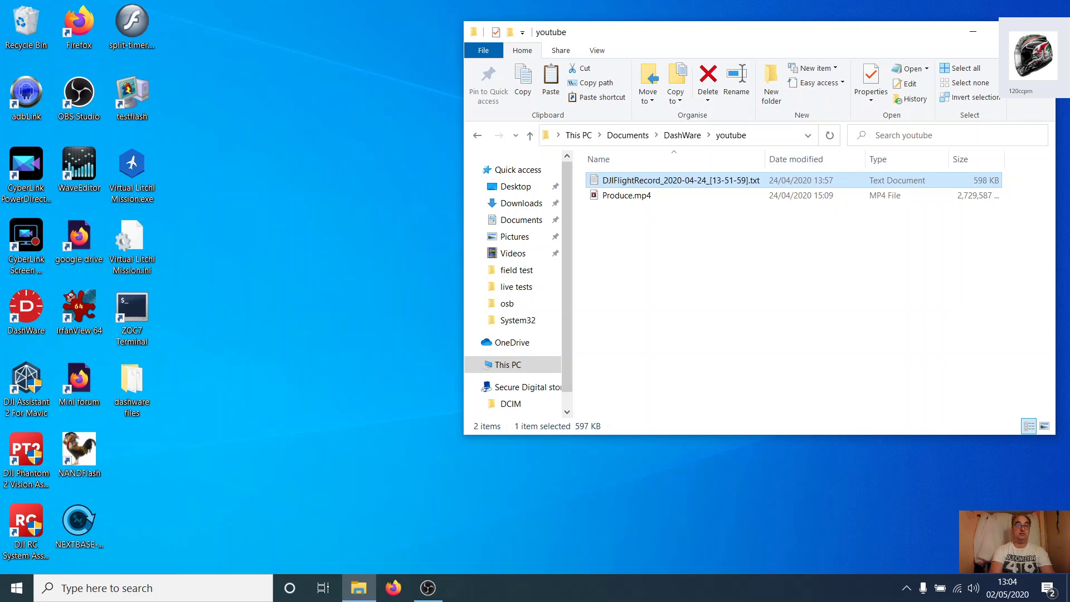
double_click(132, 388)
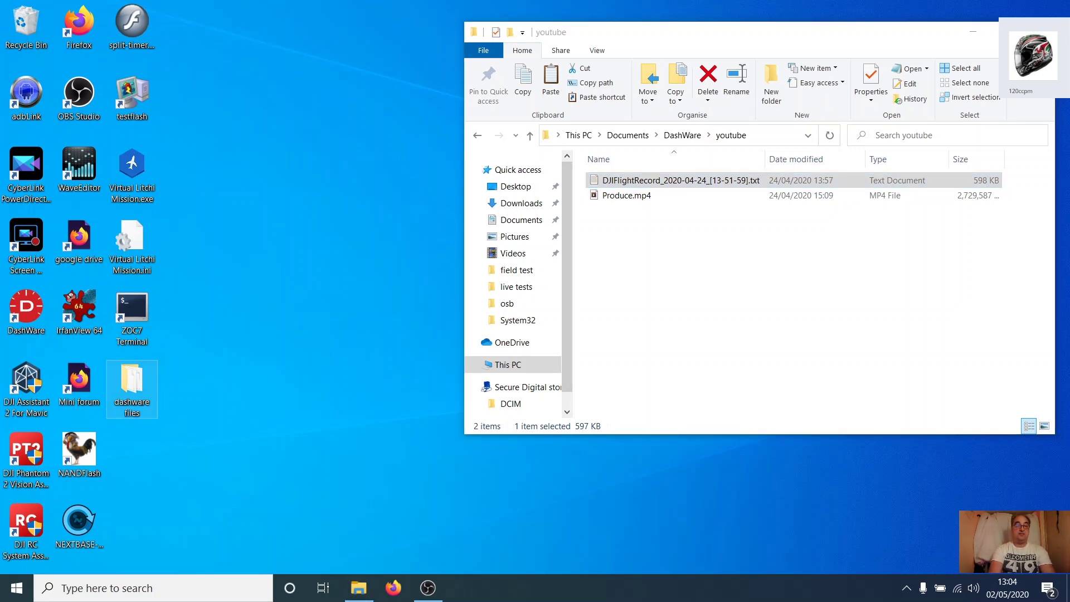
left_click(189, 385)
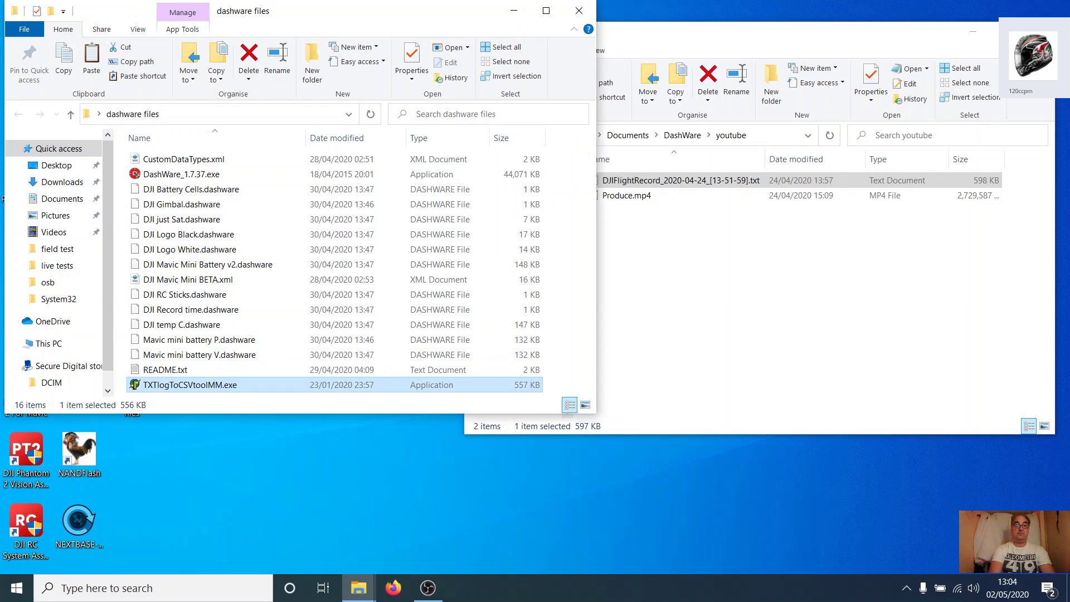
double_click(189, 385)
left_click(513, 11)
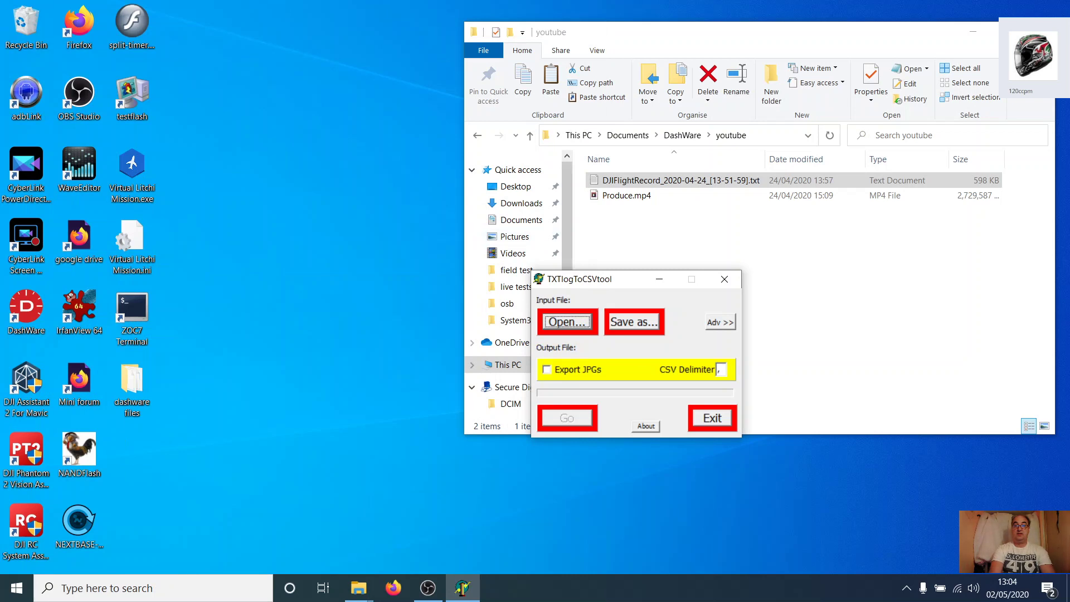
left_click_drag(613, 279, 354, 211)
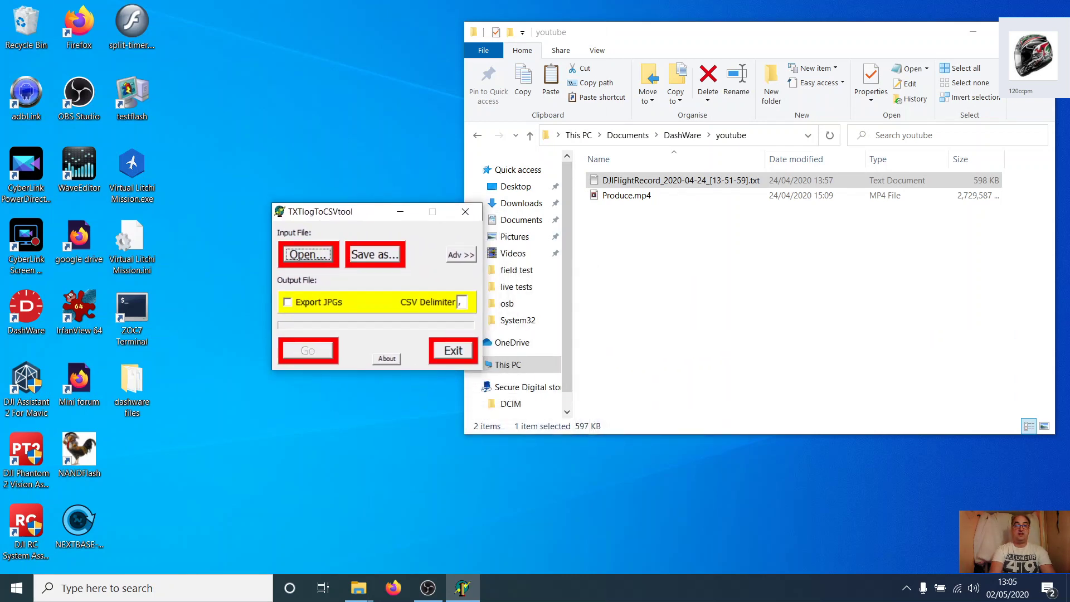
Load the DJI flight record text file from Documents\DashWare\youtube as the converter's input file.
left_click(307, 254)
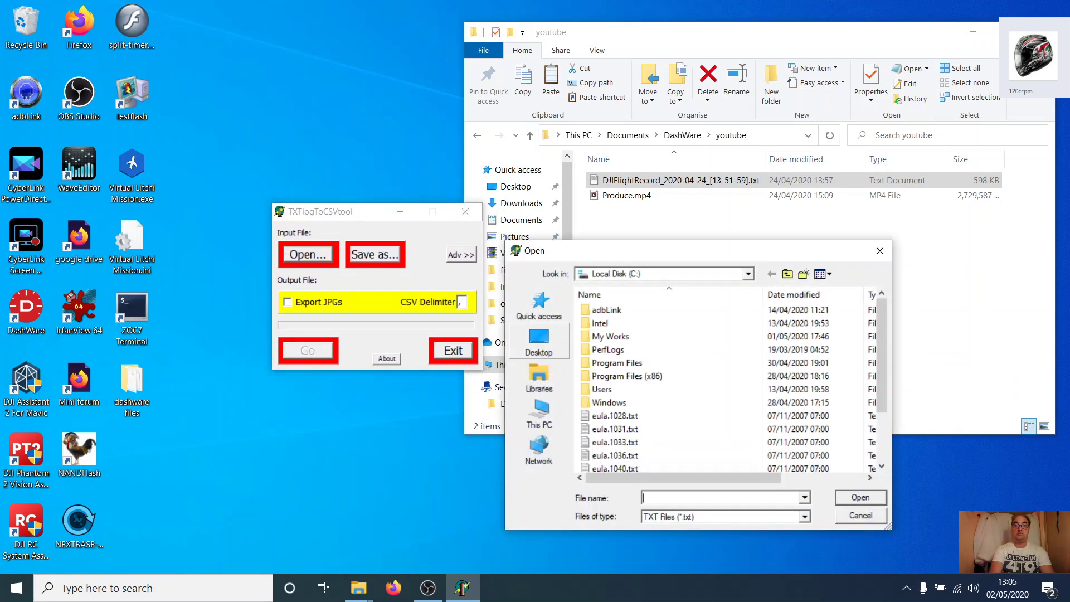
left_click(539, 379)
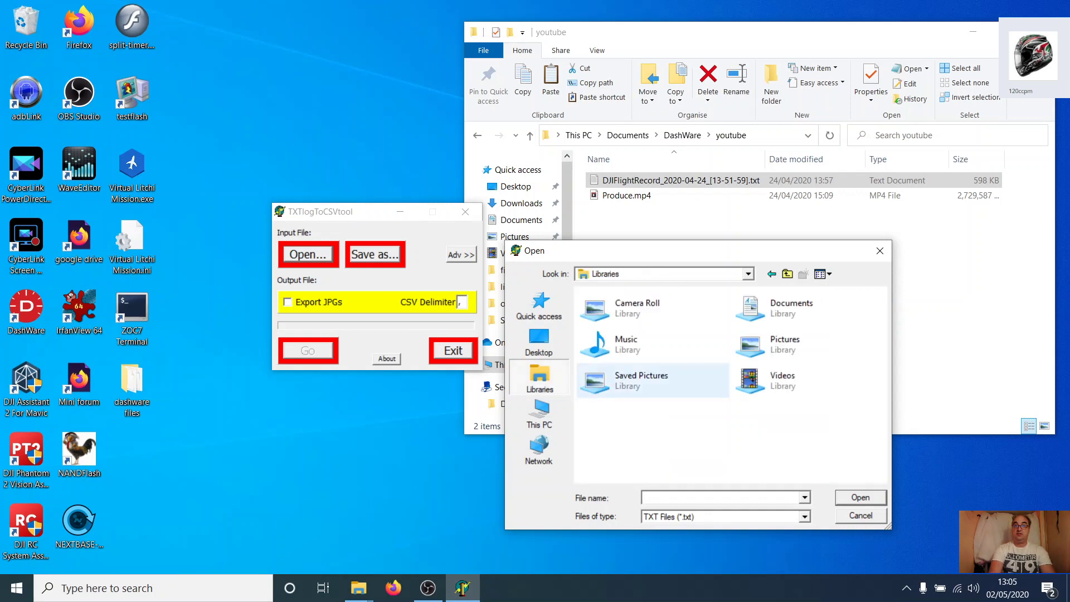
double_click(781, 308)
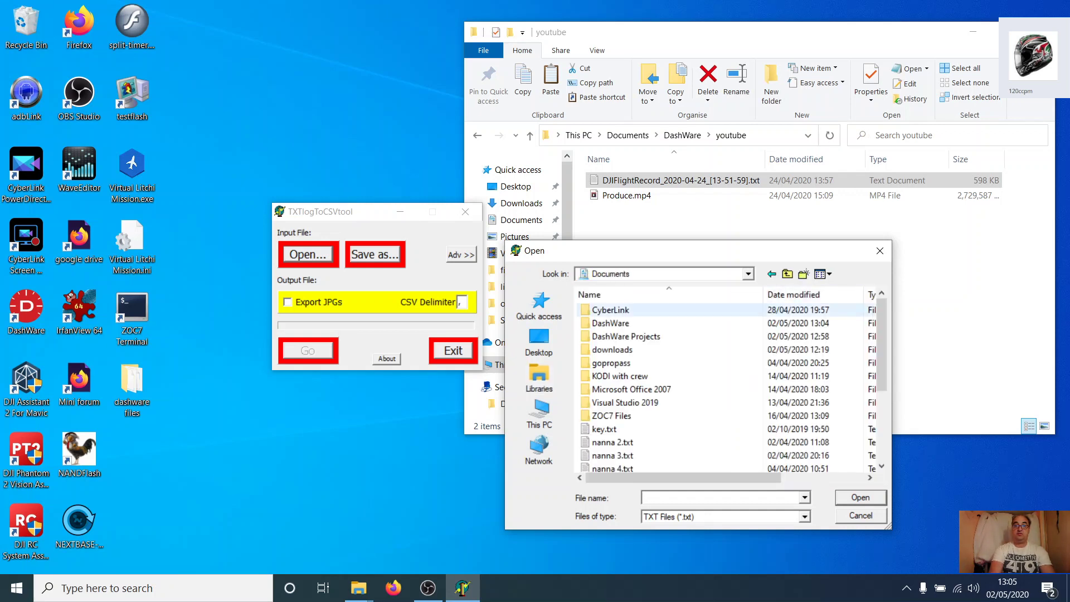
double_click(780, 323)
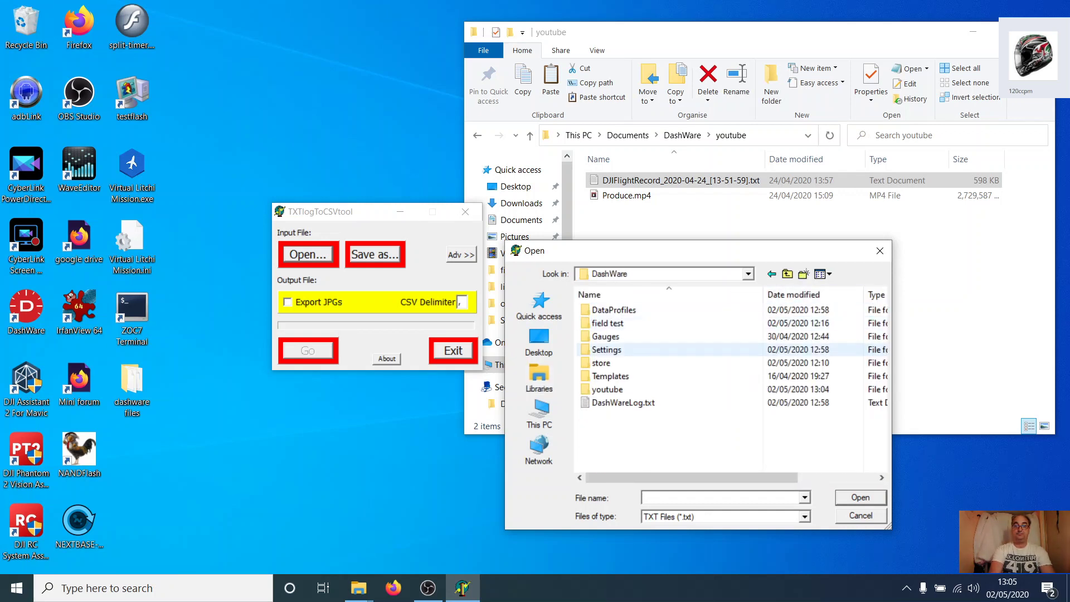
double_click(613, 389)
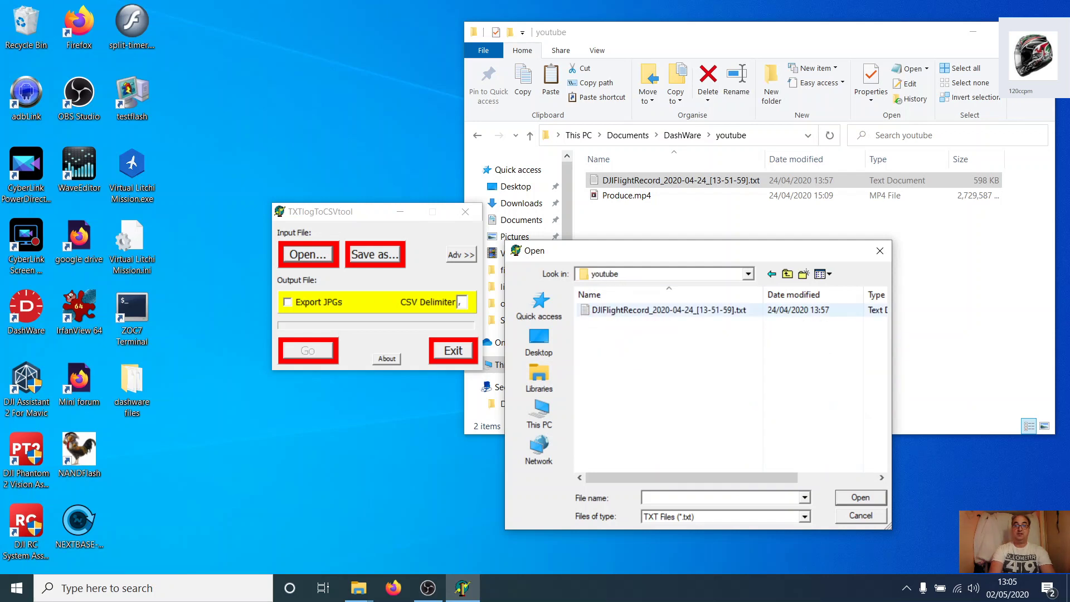
double_click(664, 310)
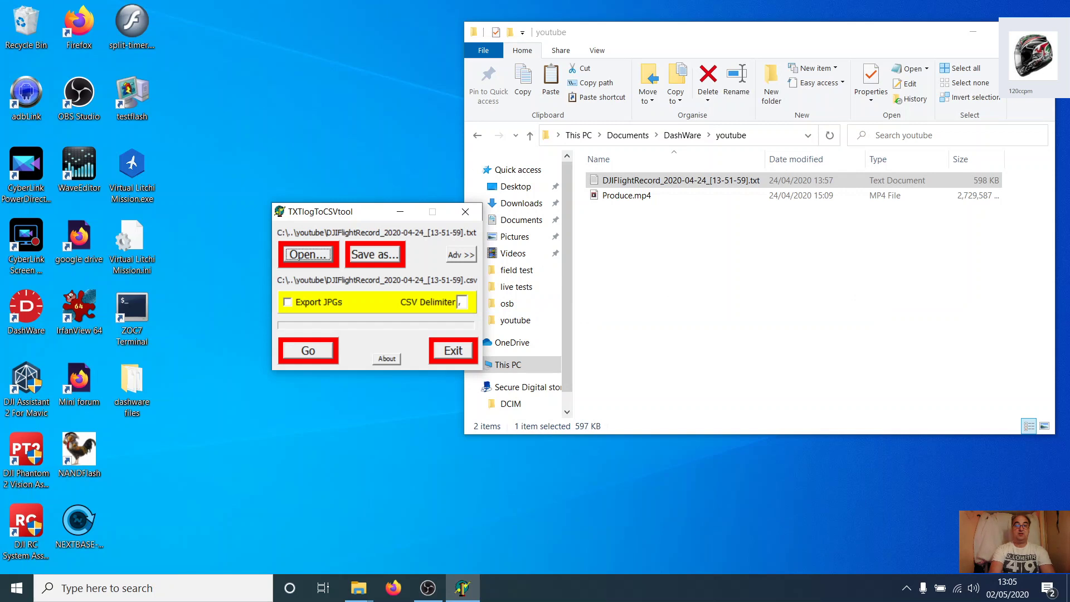
Convert the flight log to a CSV file named "youtube" in the youtube folder, and exit the converter.
left_click(375, 254)
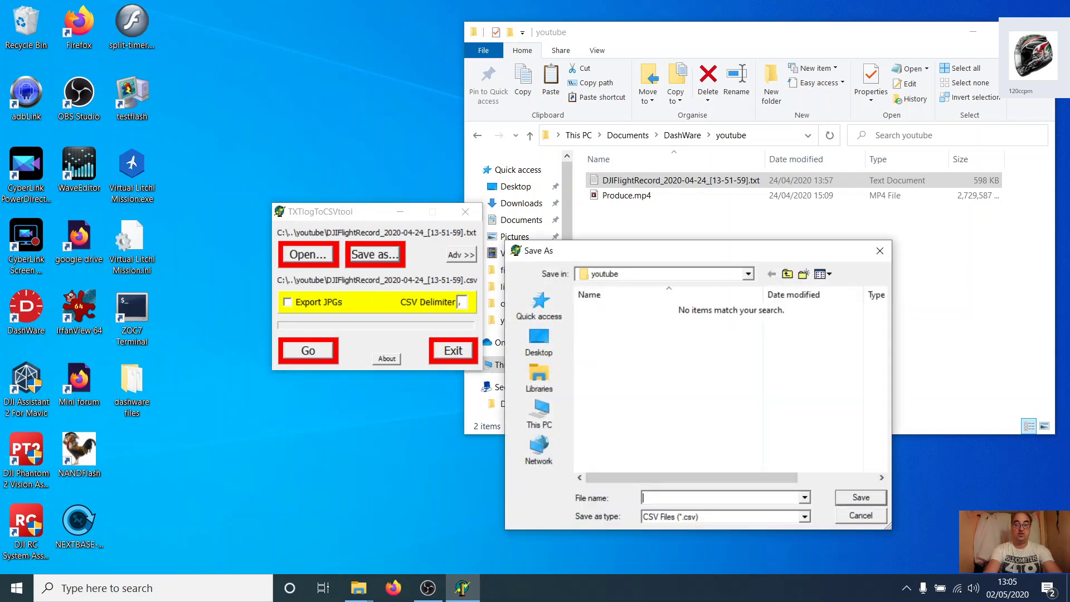
type("youtube")
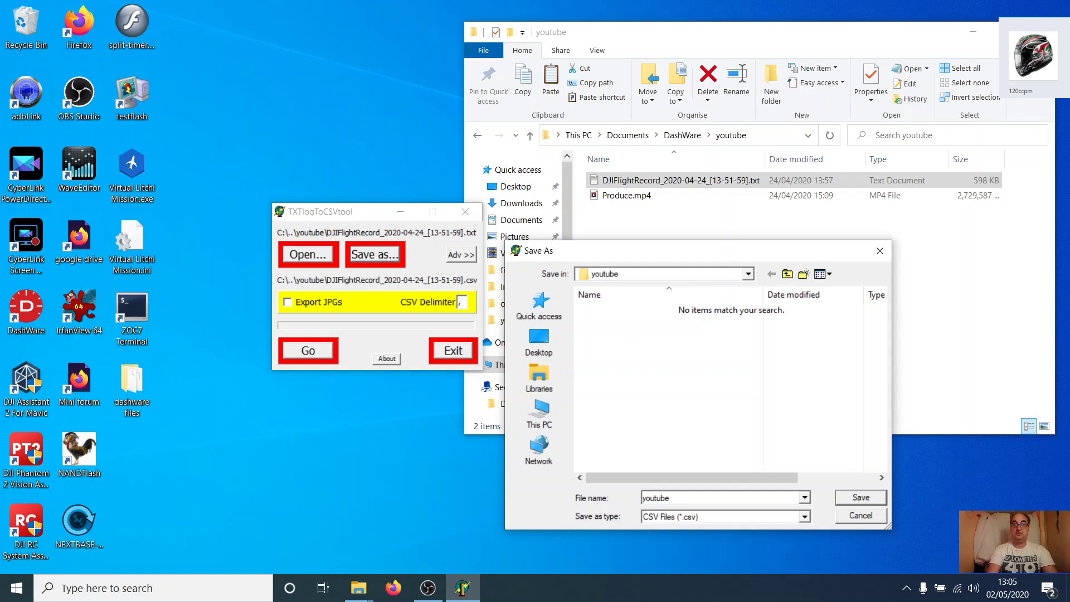
key("Return")
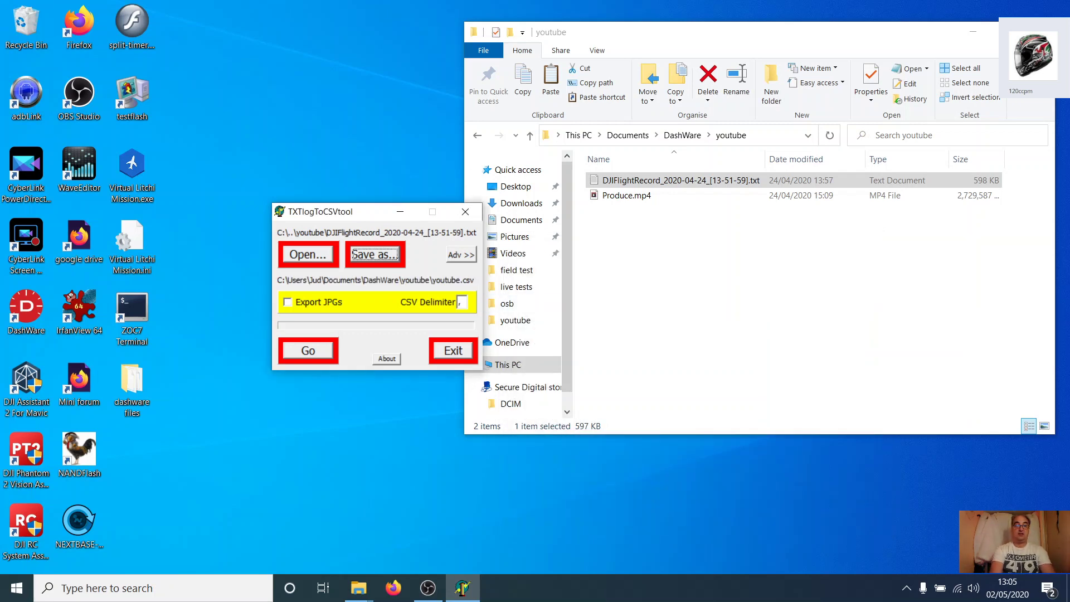
left_click(308, 350)
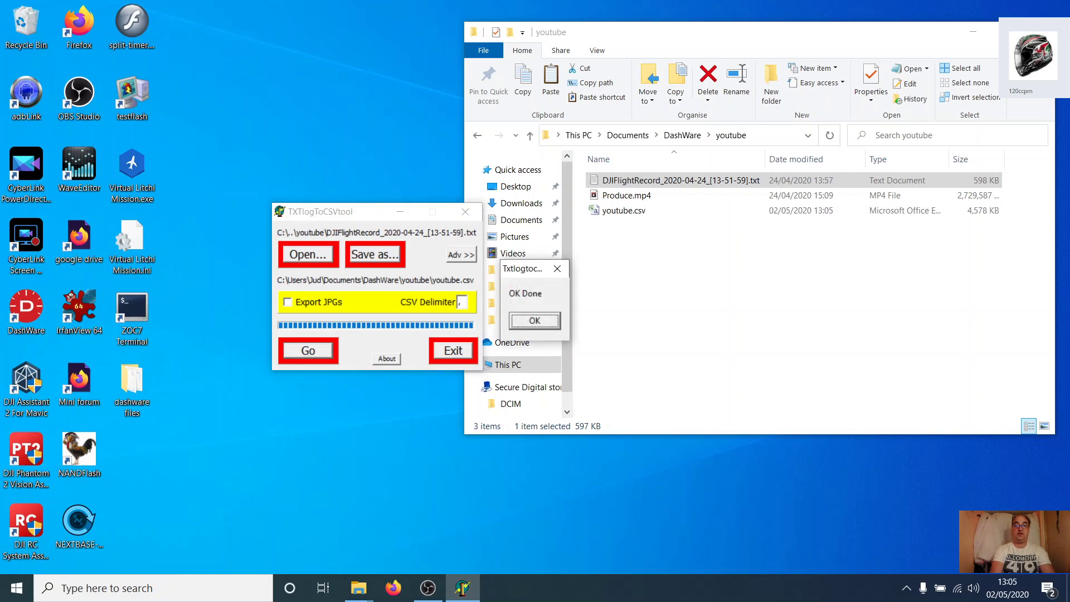
left_click(533, 321)
left_click(452, 350)
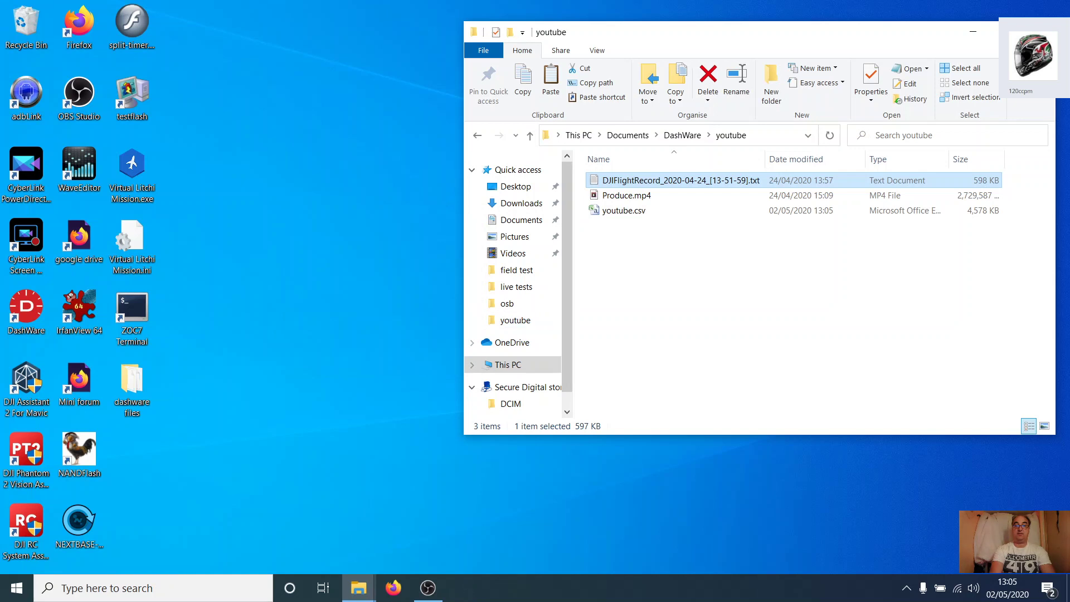
Open youtube.csv in Excel, examine the column headings across the first row, and close the spreadsheet.
left_click(624, 210)
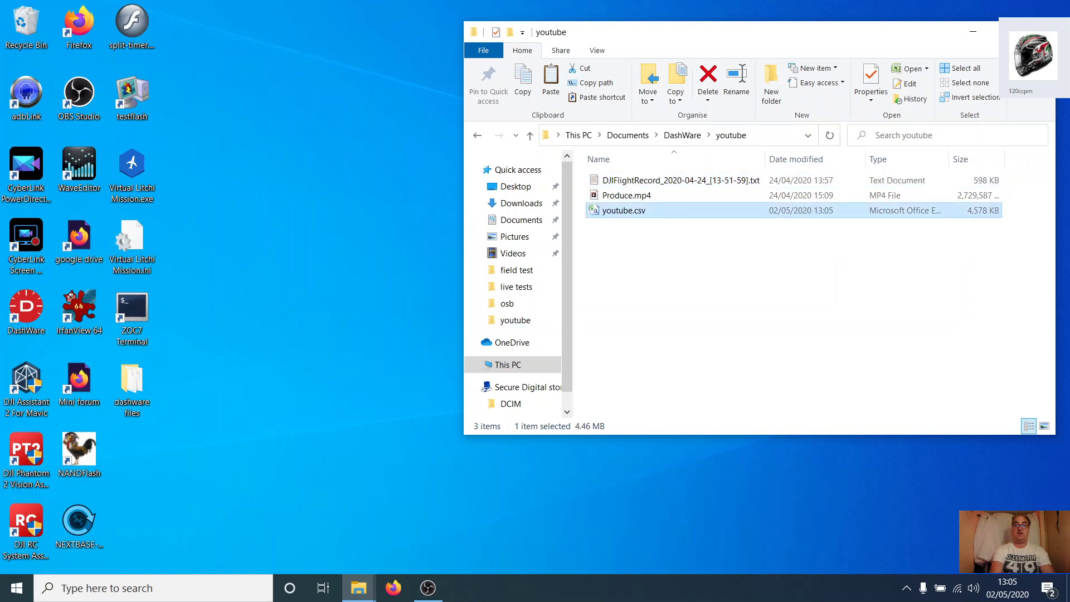
key("Return")
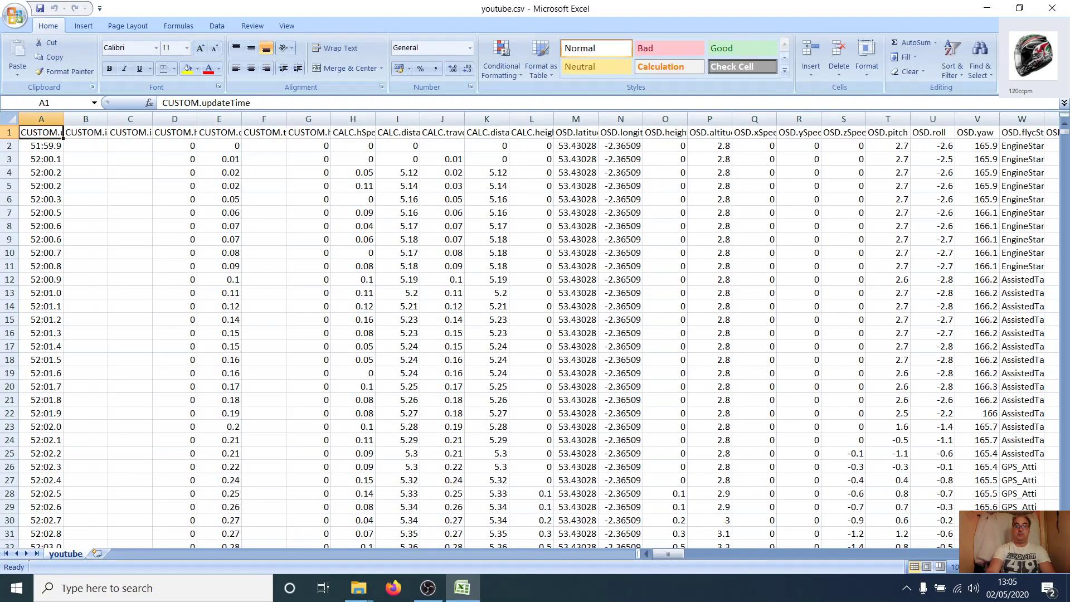
key("Right")
key("Right")
key("Right")
key("Right")
key("Right")
key("Right")
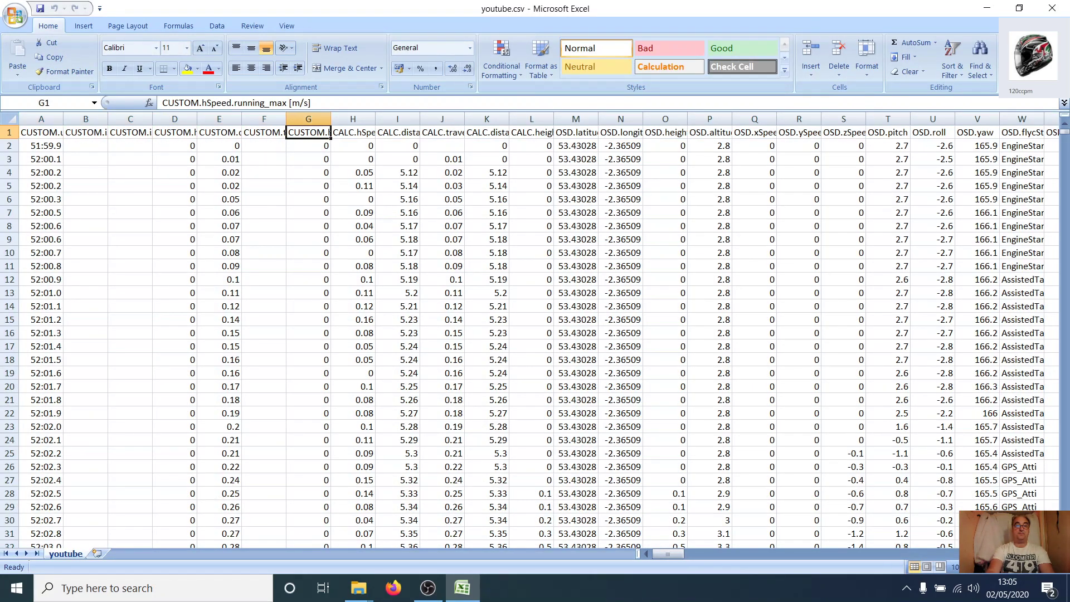
key("Right")
key("Right")
key("Right")
key("Right")
key("Right")
key("Right")
key("Right")
key("Right")
key("Right")
key("Right")
key("Right")
key("Right")
key("Right")
key("Right")
key("Right")
key("Right")
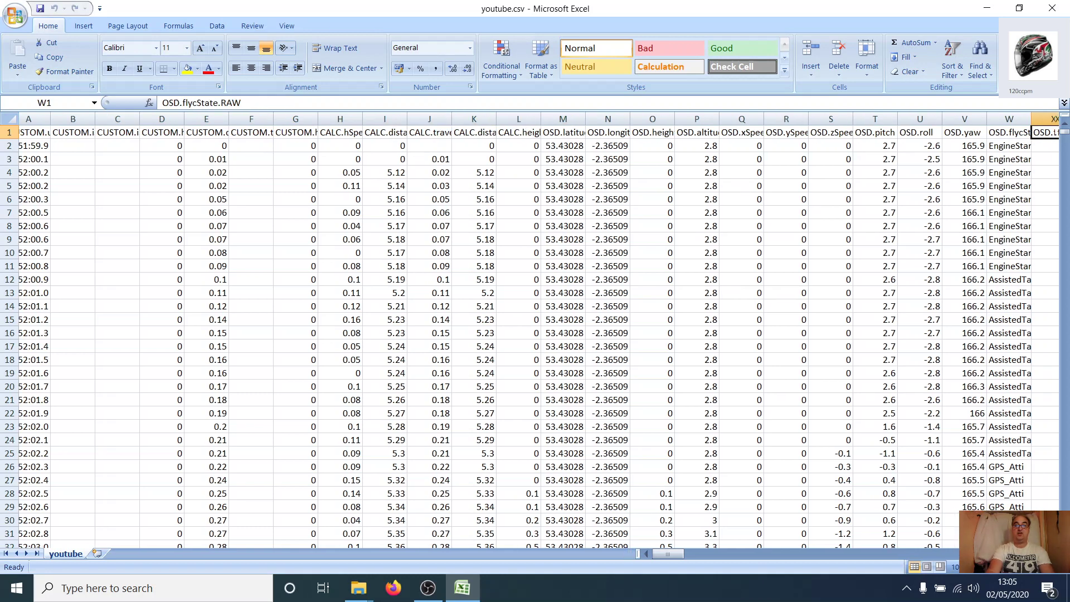
key("Right")
key("Right")
key("Right")
key("Right")
key("Right")
key("Right")
key("Right")
key("Right")
key("Right")
key("Right")
key("Right")
key("Right")
key("Right")
key("Right")
key("Right")
key("Right")
key("Right")
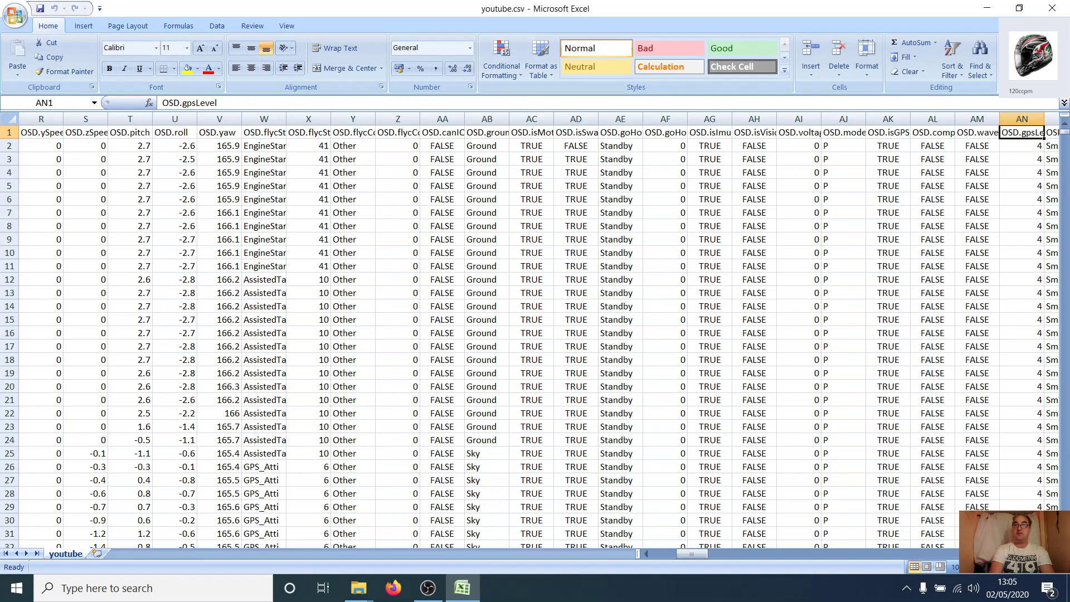
left_click(1052, 8)
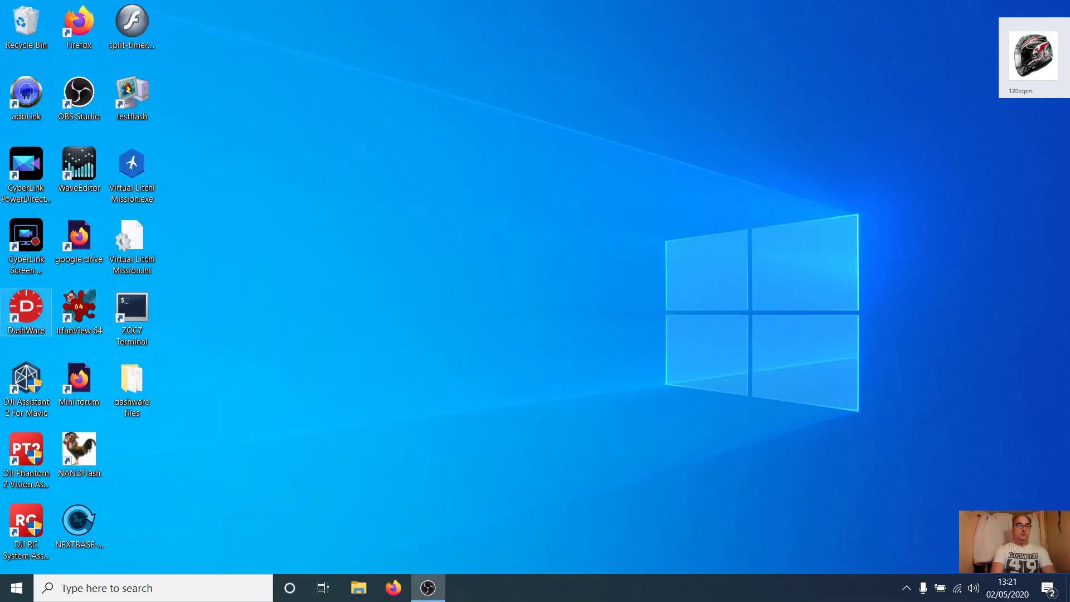
Launch DashWare, dismiss the Quick Project Creator, and open the existing project "for youtube".
double_click(26, 309)
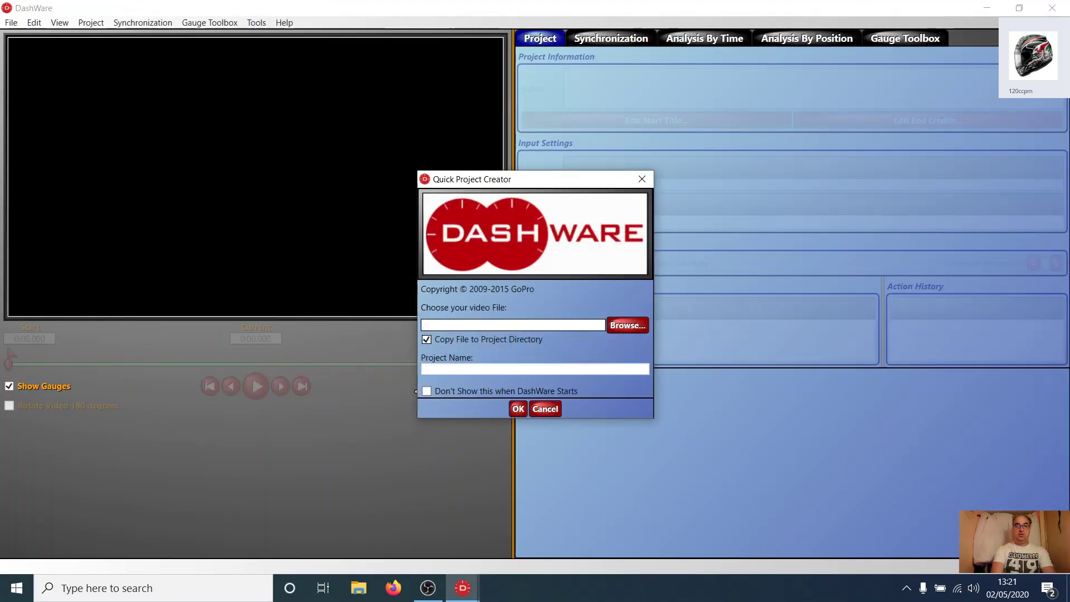
left_click(545, 409)
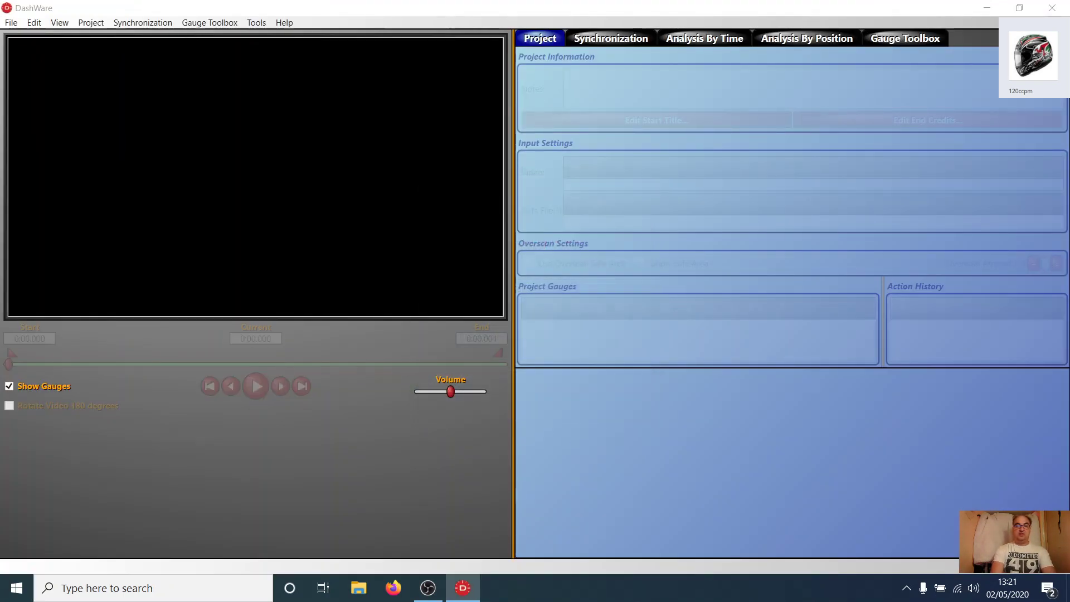
left_click(11, 22)
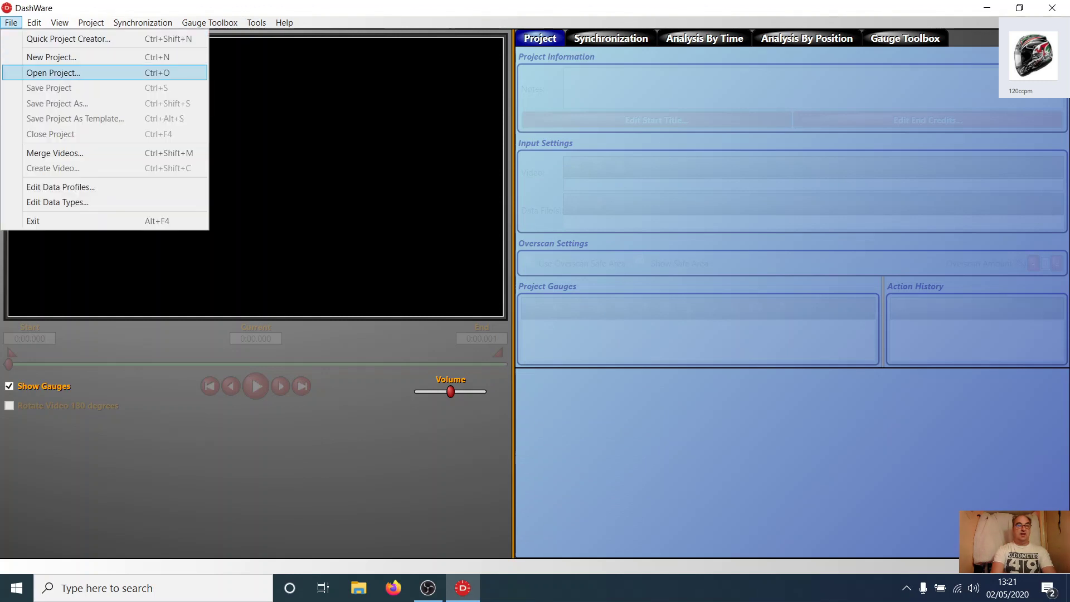
left_click(34, 73)
left_click(161, 113)
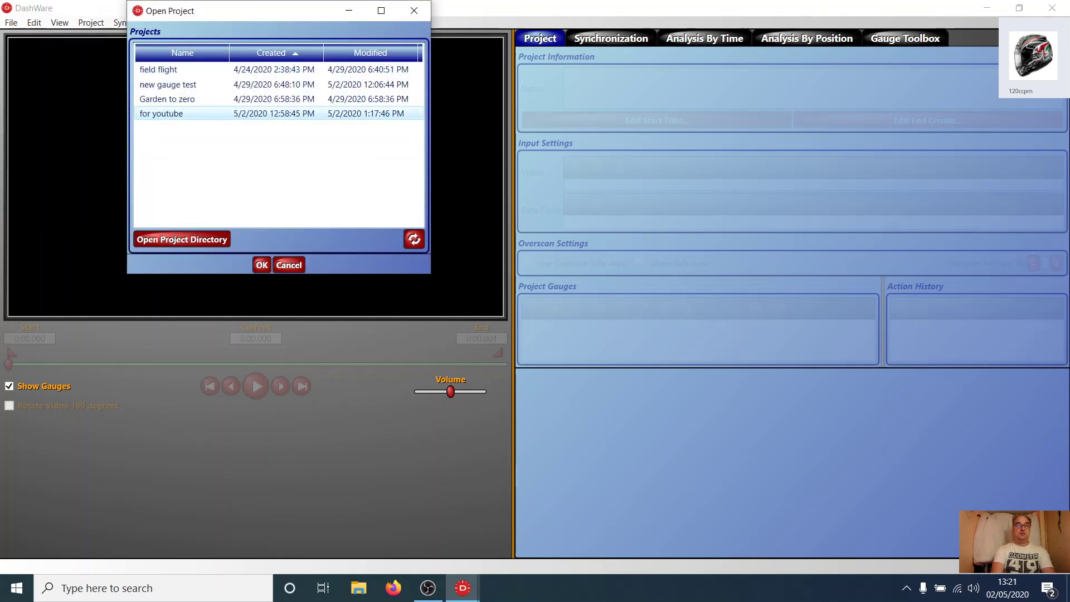
left_click(261, 265)
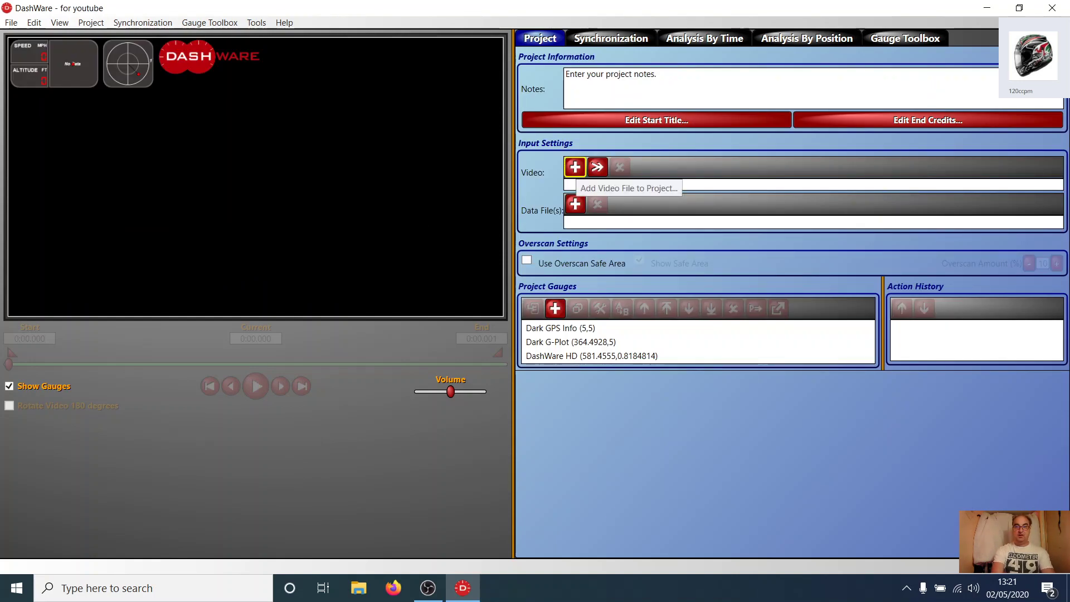
Add Produce.mp4 from Documents\DashWare\youtube to the project as its video file.
left_click(575, 167)
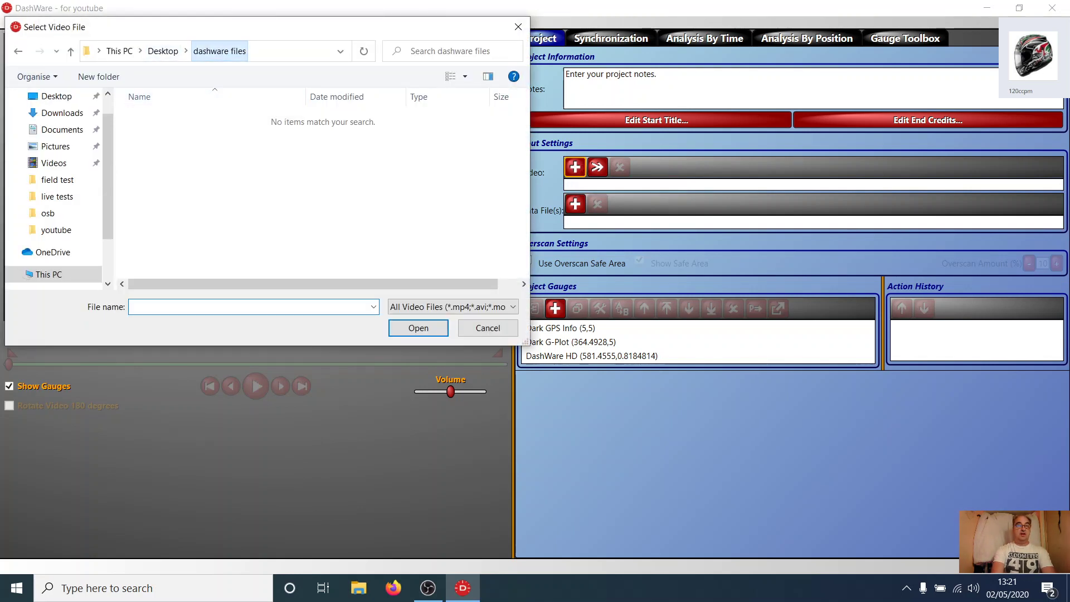
left_click(62, 129)
left_click(62, 129)
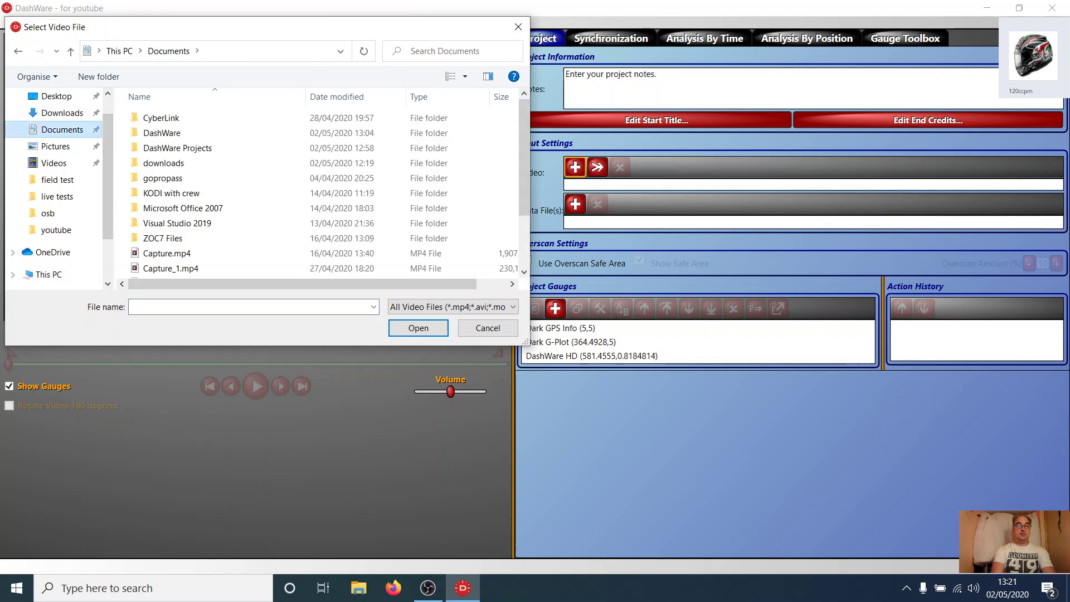
double_click(159, 133)
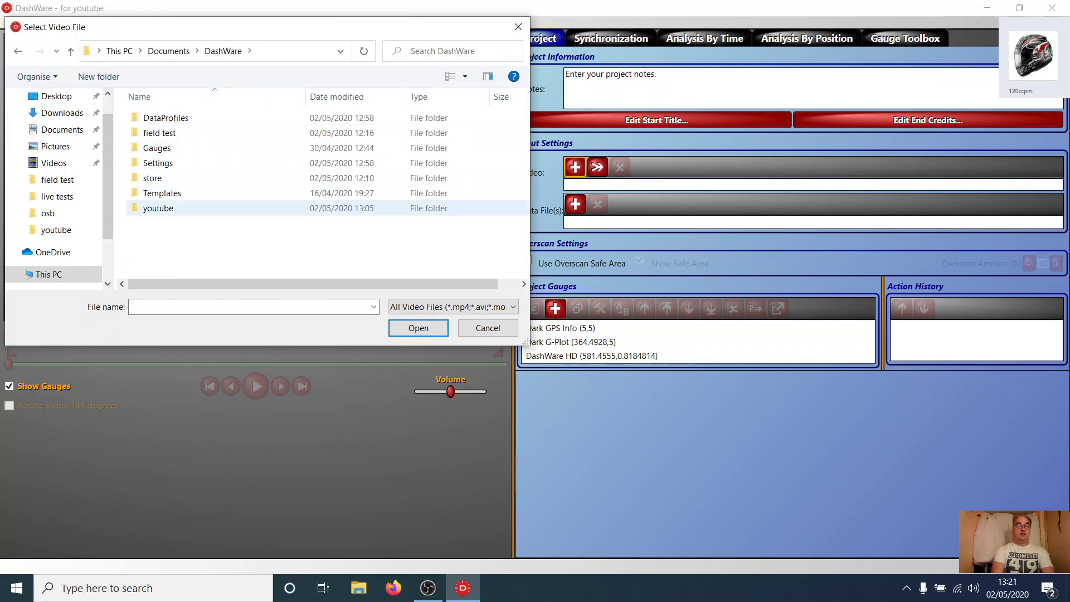
double_click(158, 208)
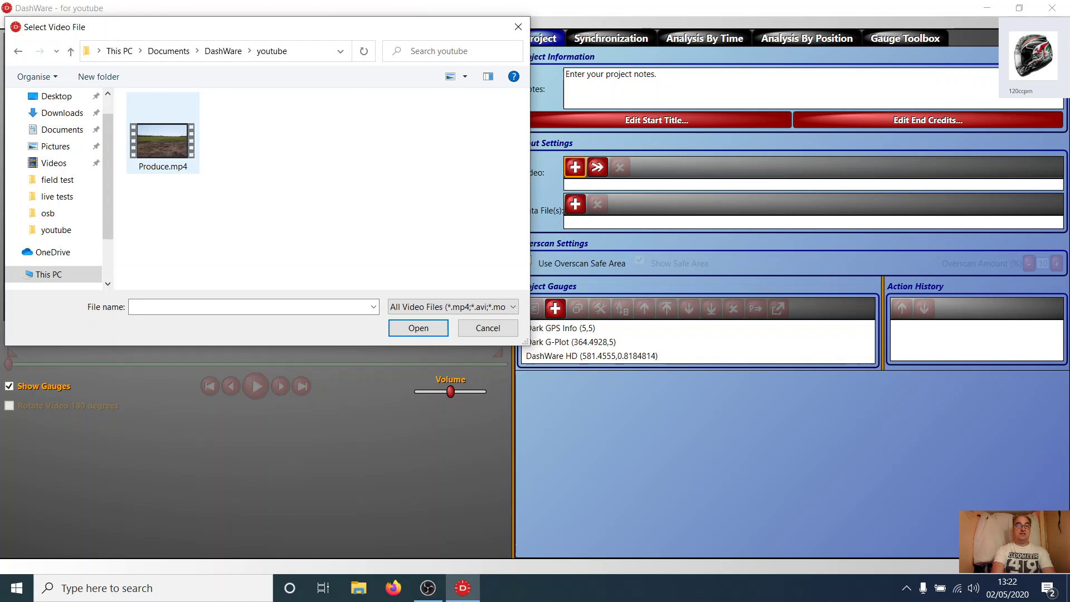
left_click(162, 141)
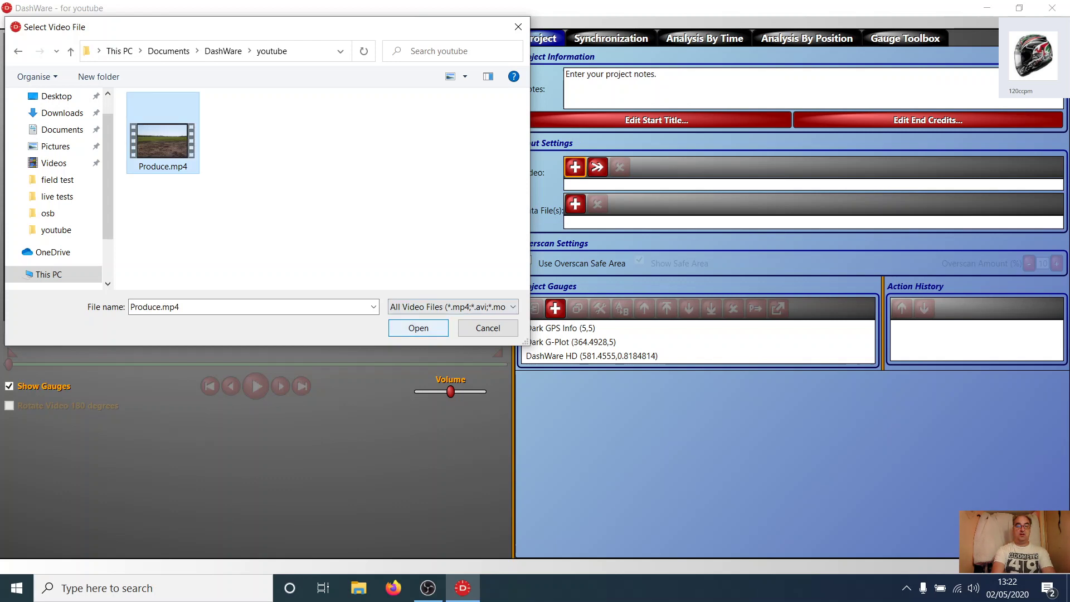
left_click(418, 327)
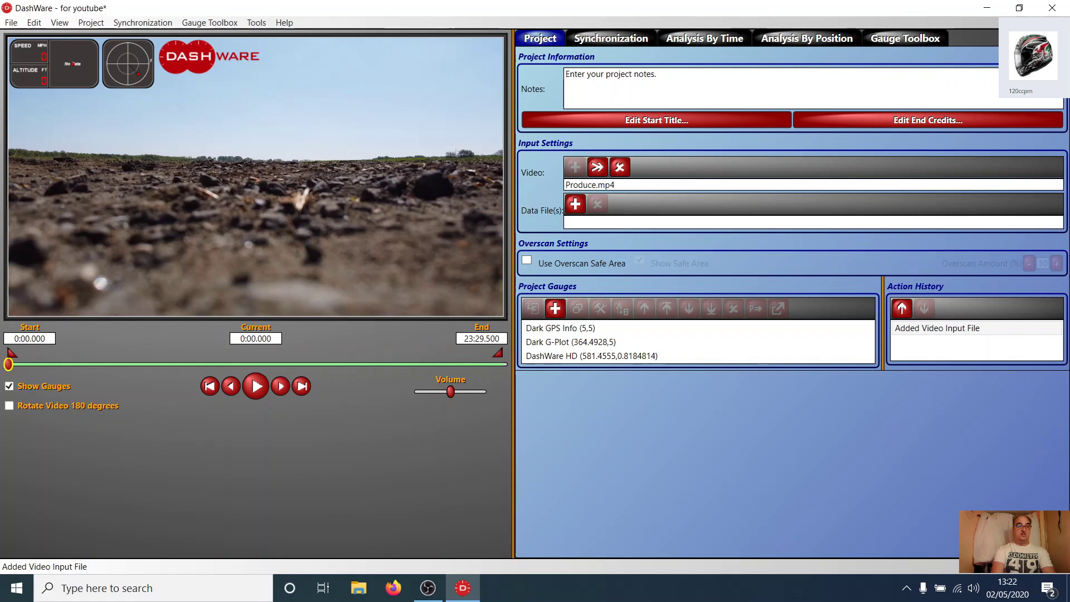
mouse_move(9, 364)
left_mouse_down()
mouse_move(136, 365)
mouse_move(9, 364)
left_mouse_up()
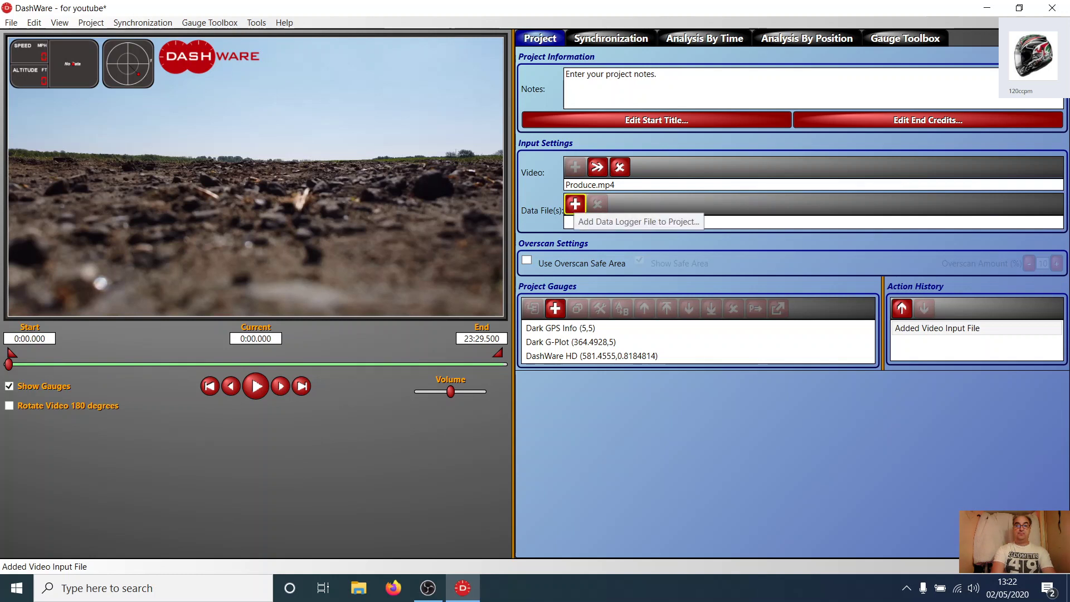
Add youtube.csv from the youtube folder as the project's data file with the DJI Mavic Mini BETA data profile.
left_click(575, 204)
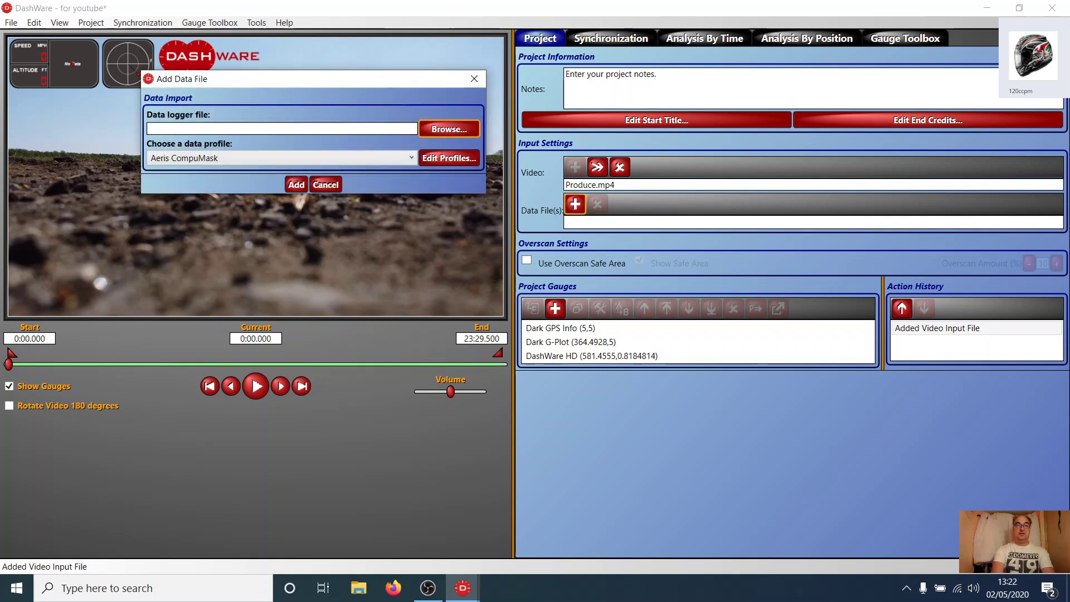
left_click(448, 129)
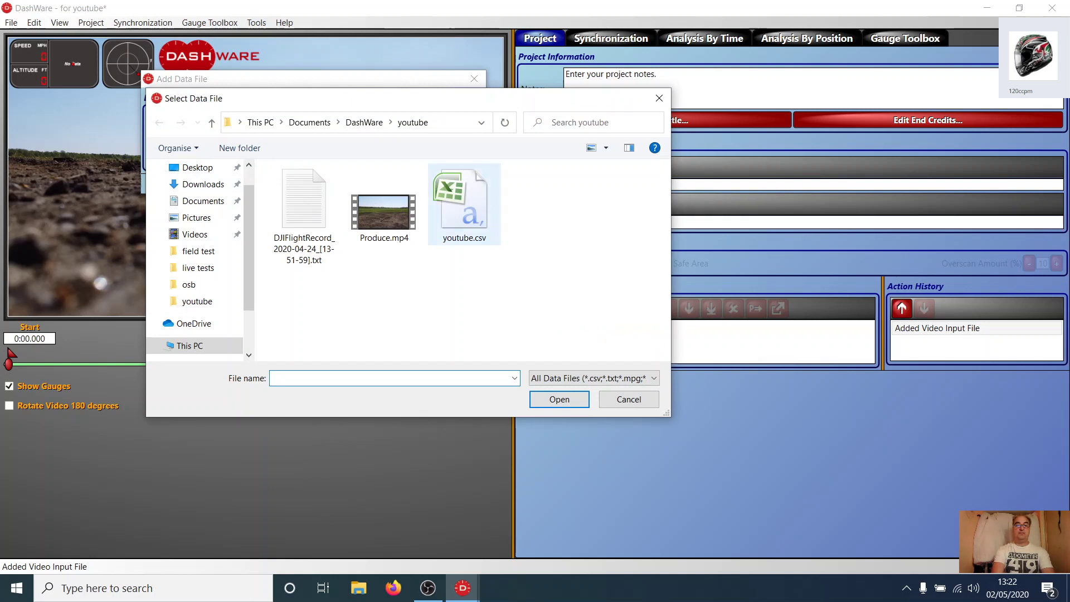
left_click(464, 204)
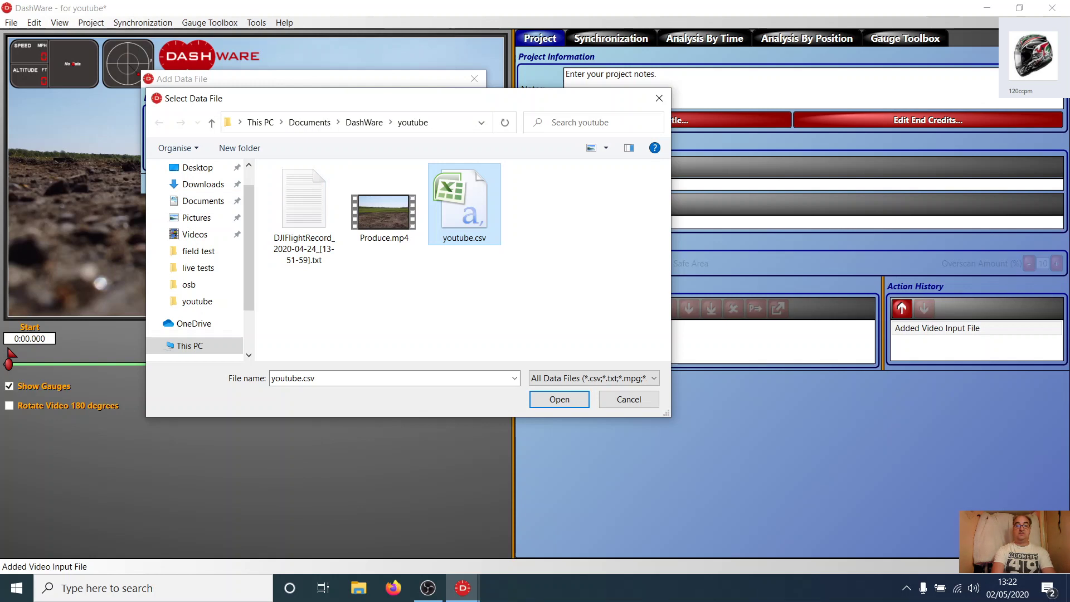
left_click(559, 399)
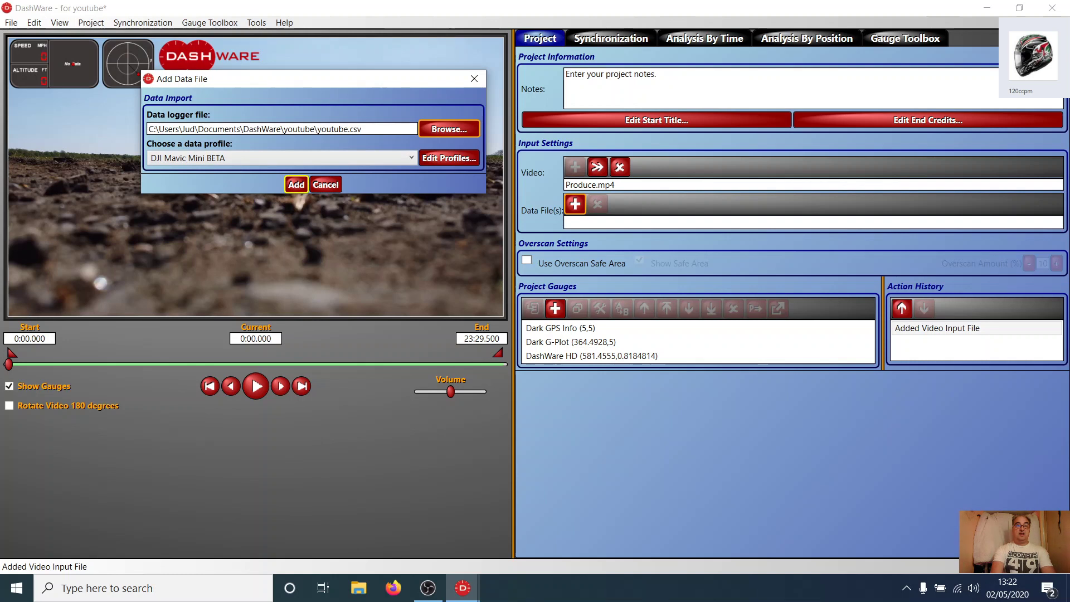
left_click(296, 184)
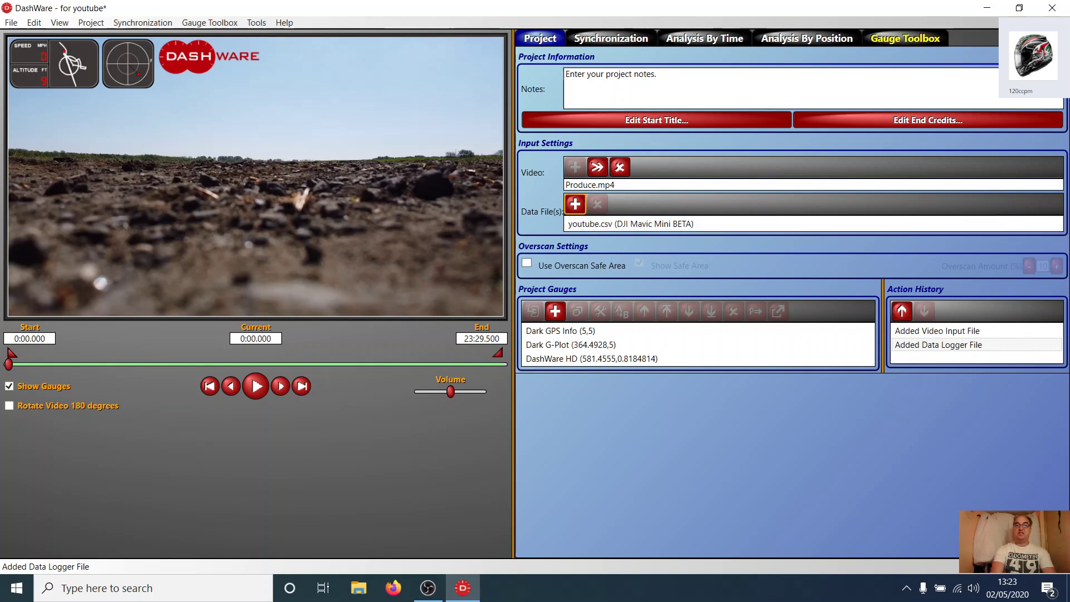
Try to import the gauge file DJI Battery Cells.dashware from the dashware files folder on the Desktop into the gauge toolbox.
left_click(905, 38)
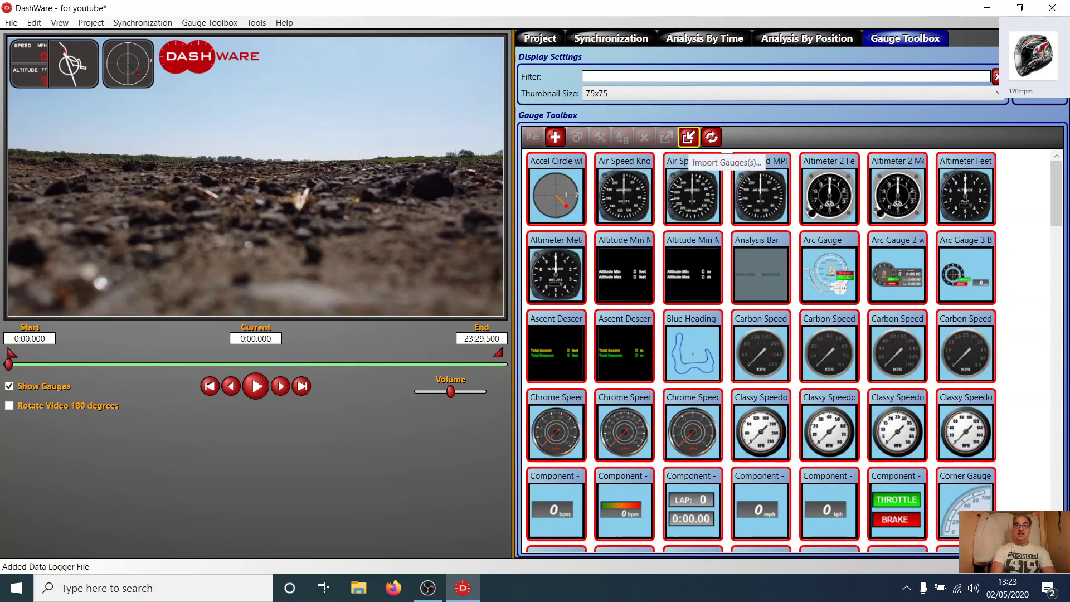
left_click(688, 137)
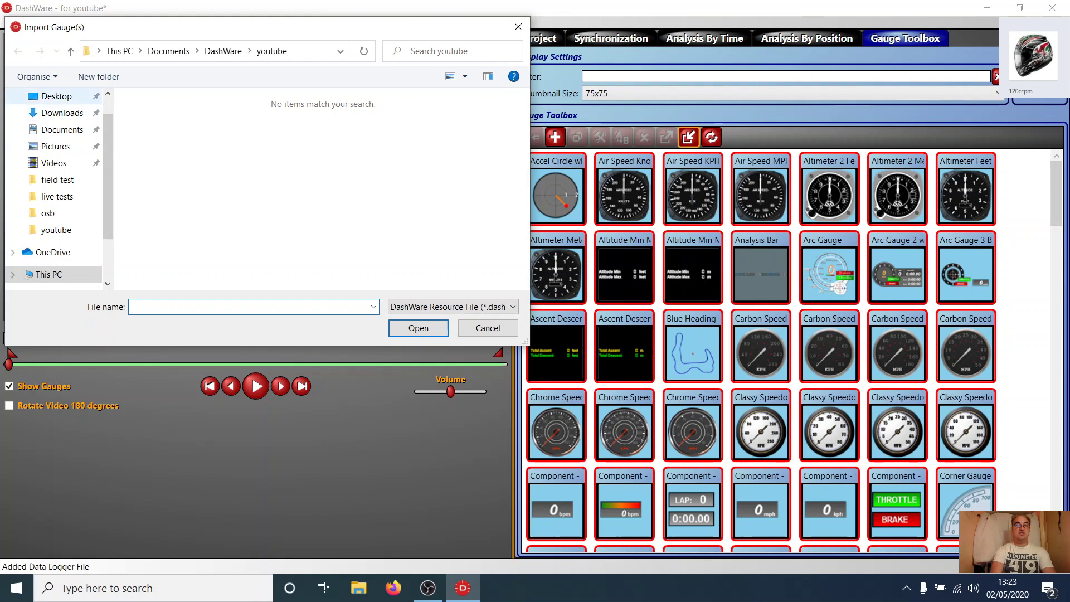
left_click(56, 96)
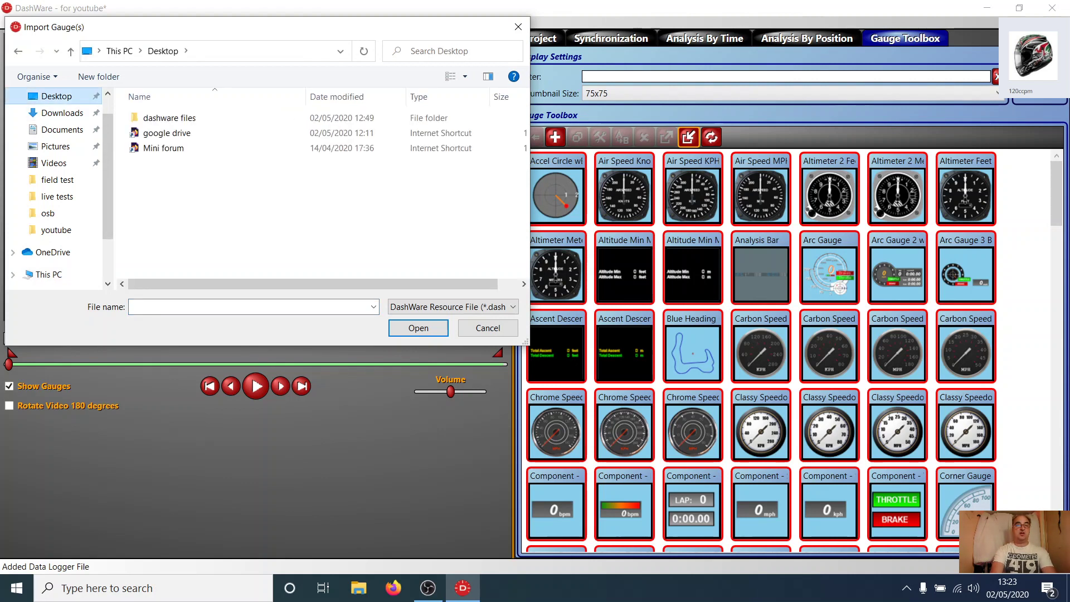
double_click(168, 118)
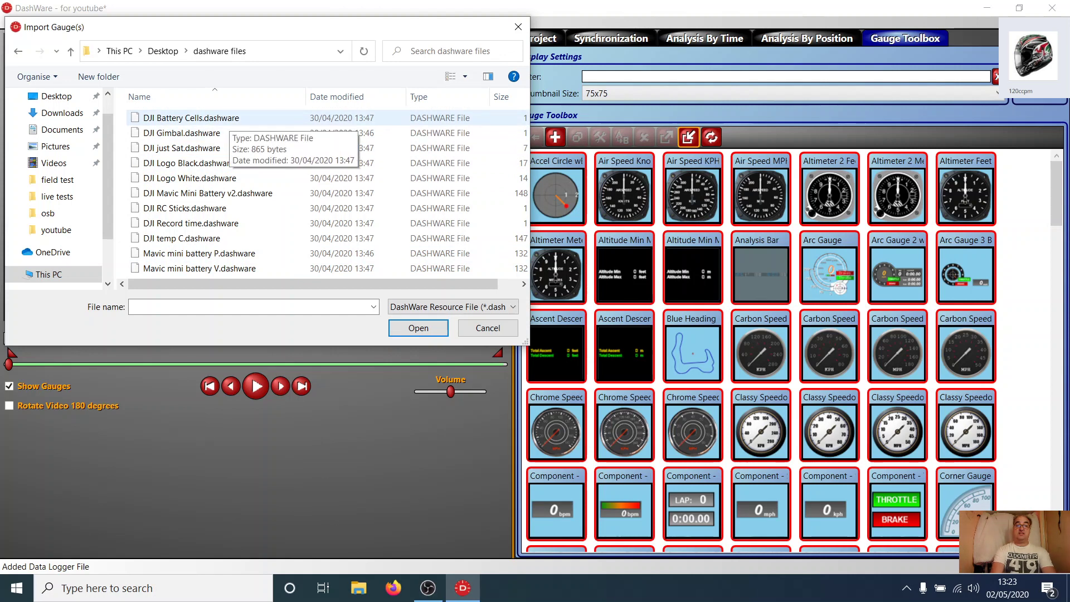
left_click(229, 118)
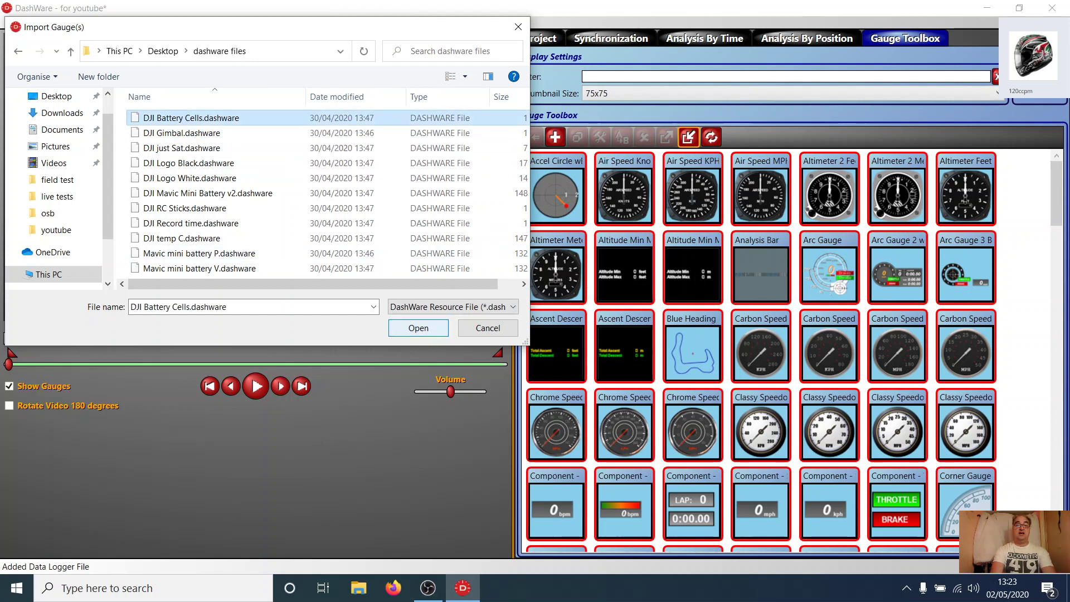
left_click(418, 328)
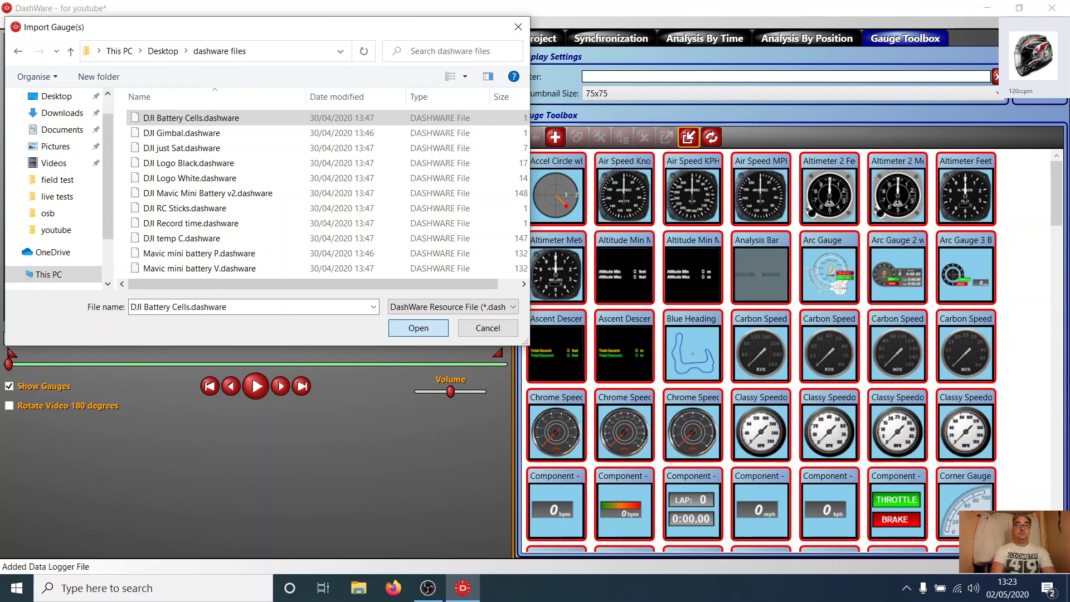
key("Return")
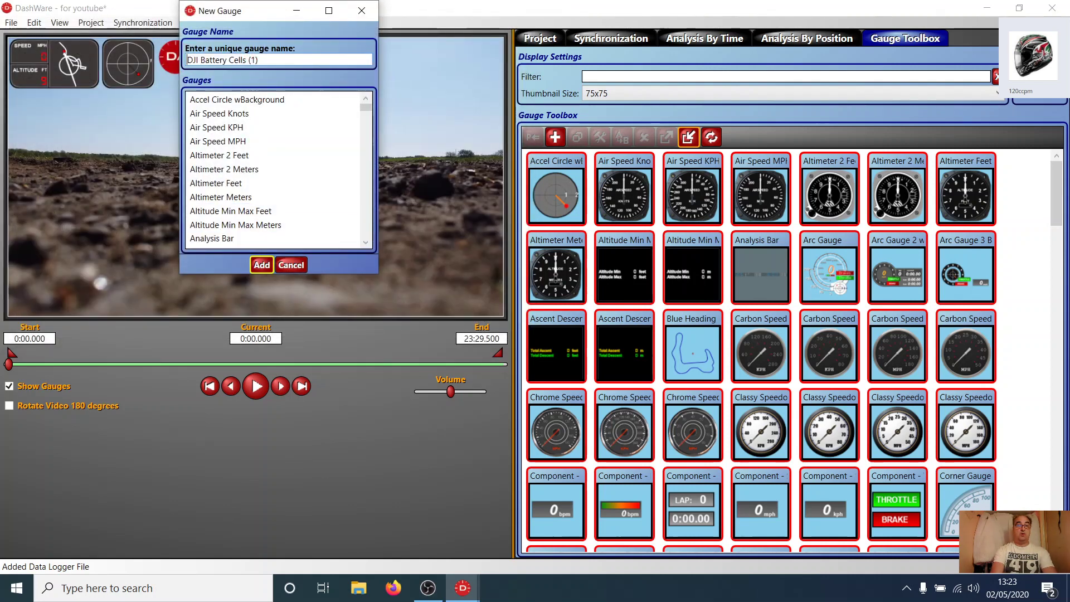
left_click(290, 264)
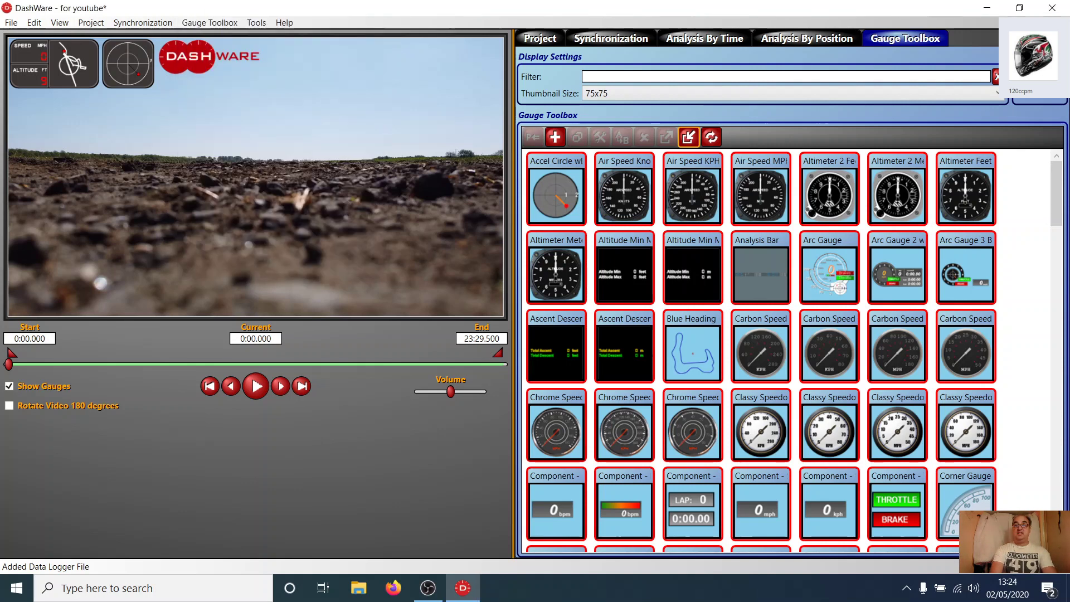
Filter the gauge toolbox by "dji" and place the DJI Mavic Mini Battery v2 gauge in the upper-right area of the video.
type("dji")
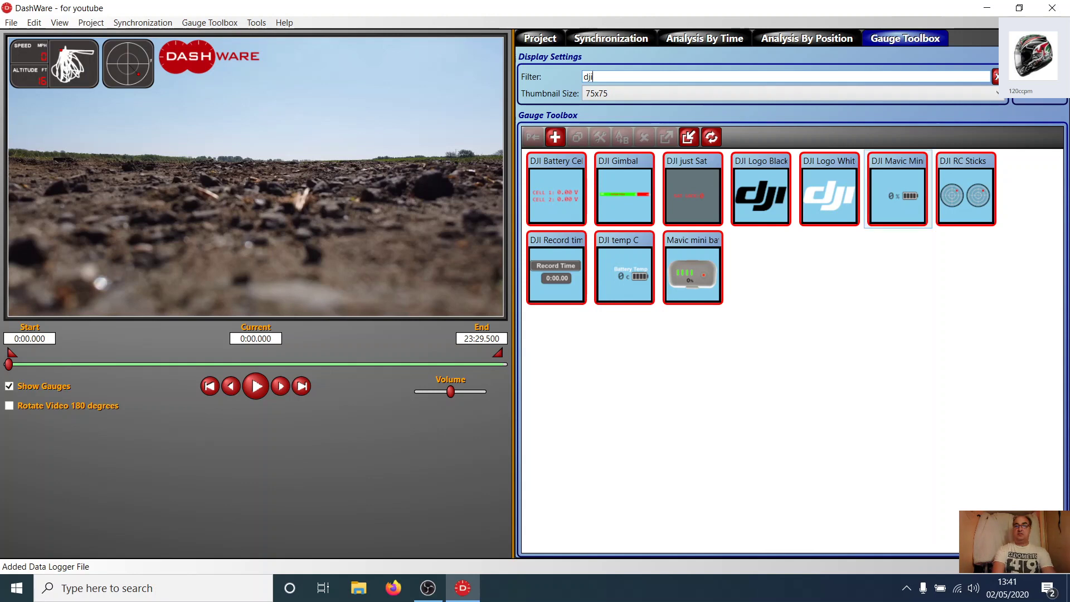
left_click(897, 189)
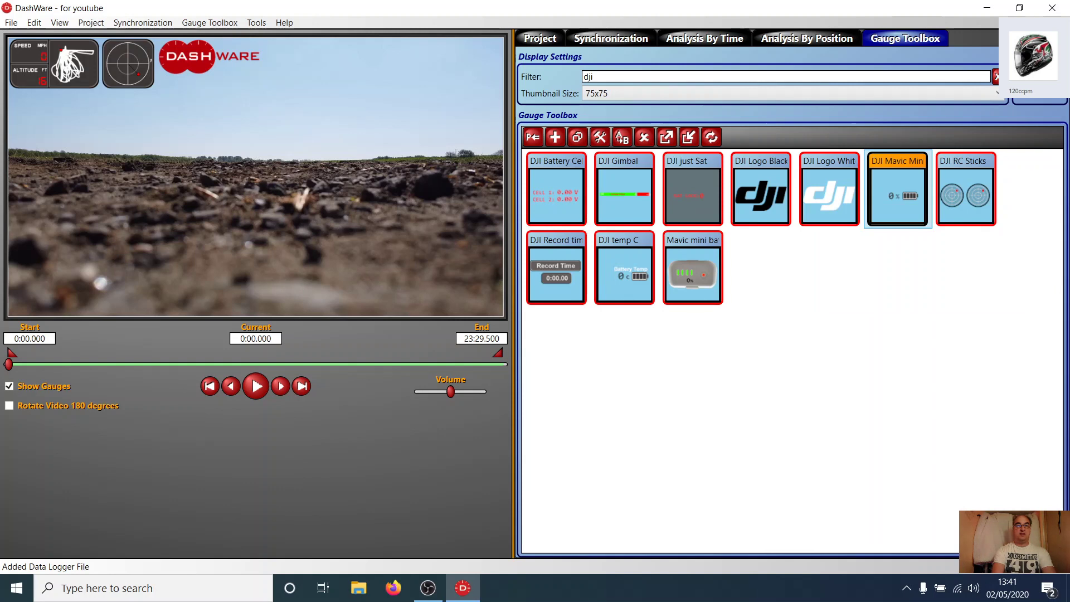
left_click_drag(897, 189, 430, 72)
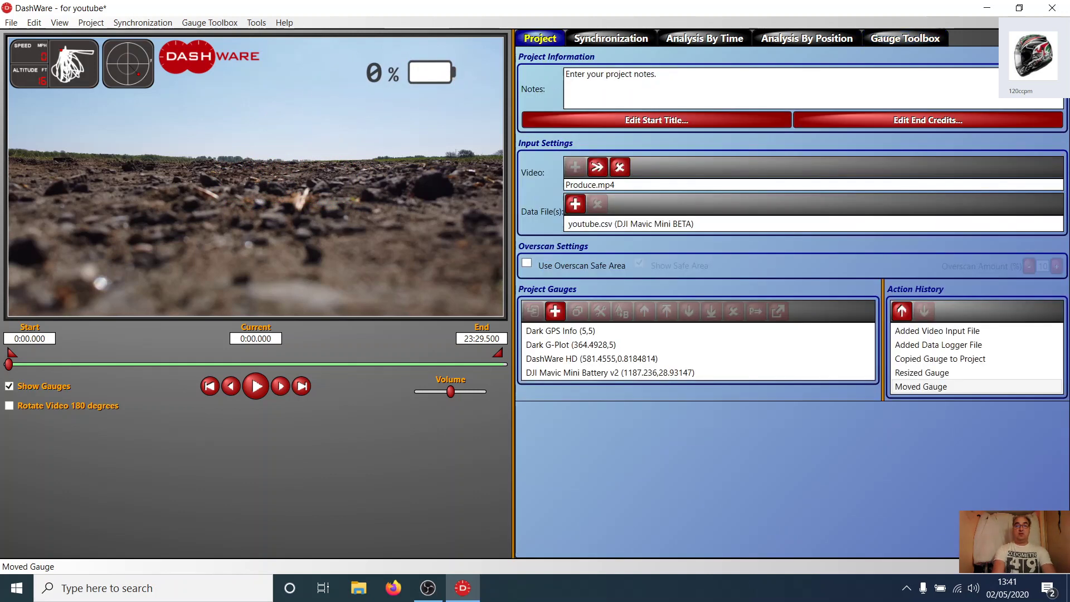
Remove the Dark GPS Info, Dark G-Plot and DashWare HD gauges from the project.
left_click(540, 38)
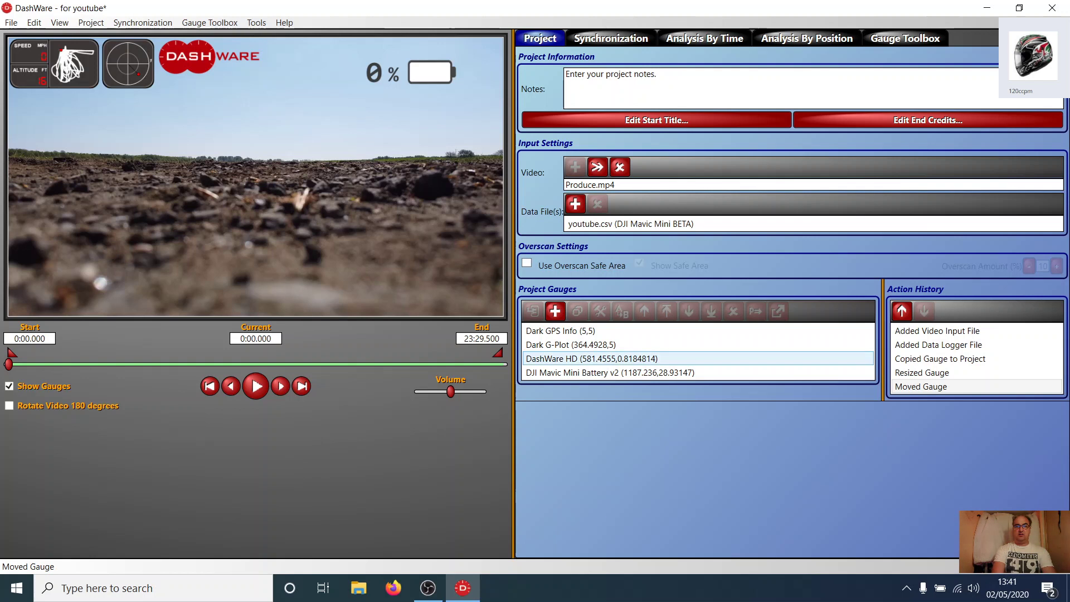
left_click(699, 330)
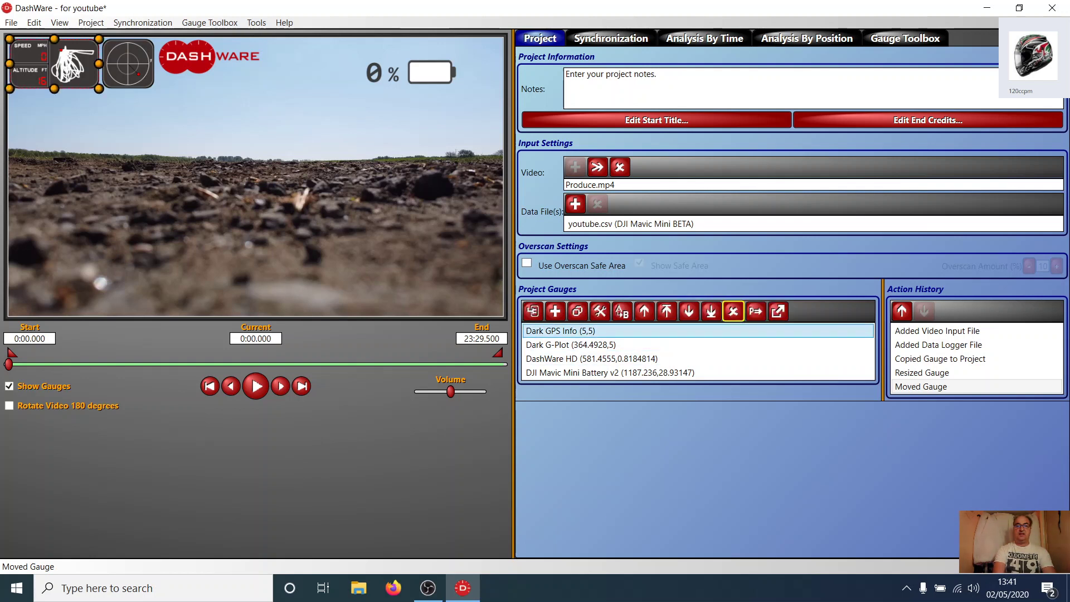
left_click(733, 311)
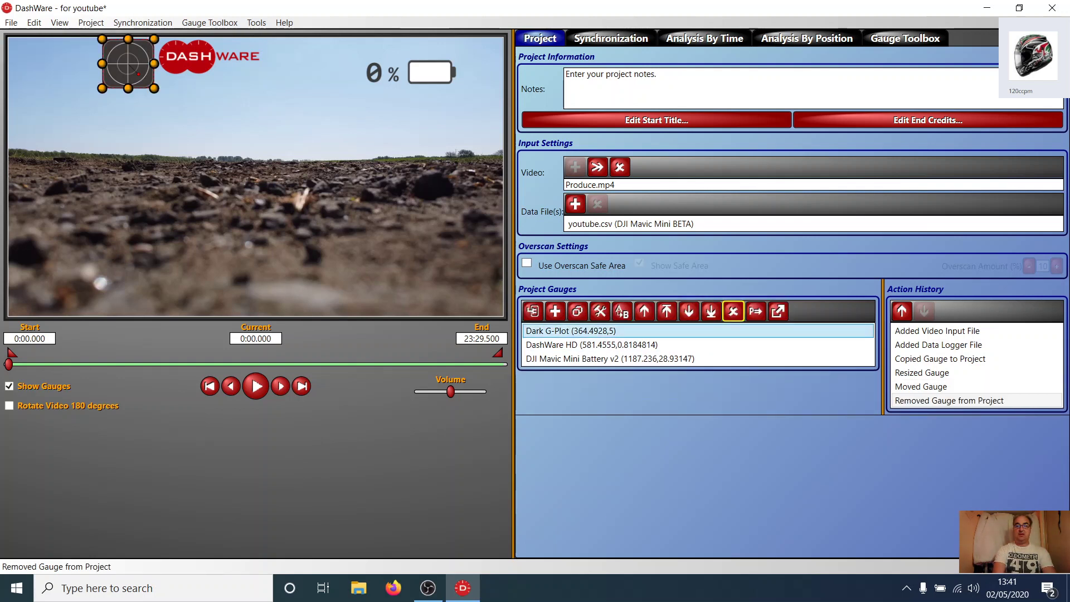
left_click(734, 311)
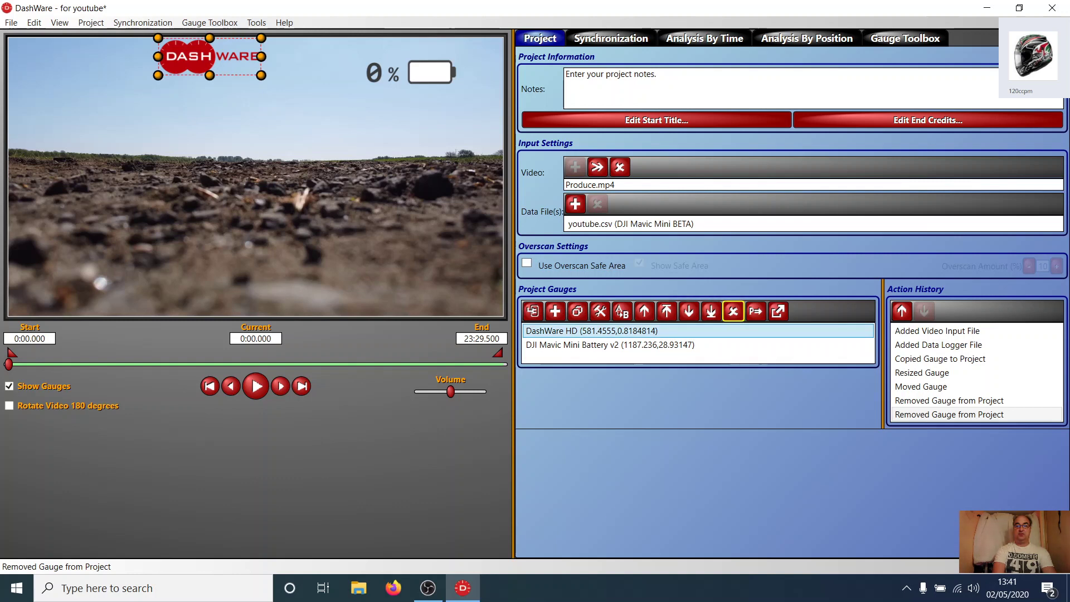
left_click(733, 311)
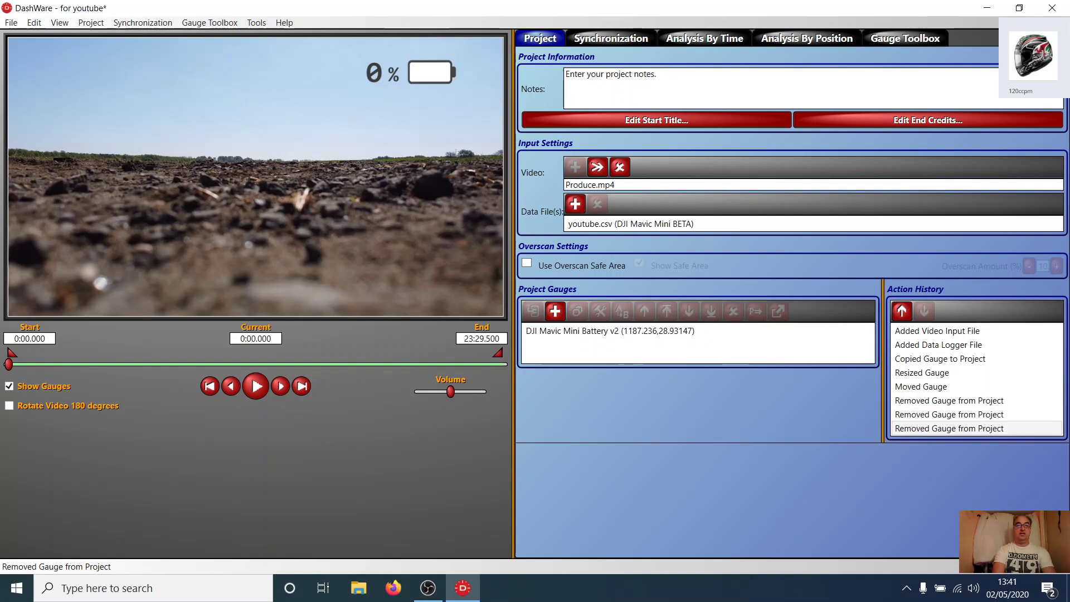
View the battery gauge in the Gauge Designer, close it, and move the gauge to the upper centre of the video.
double_click(610, 331)
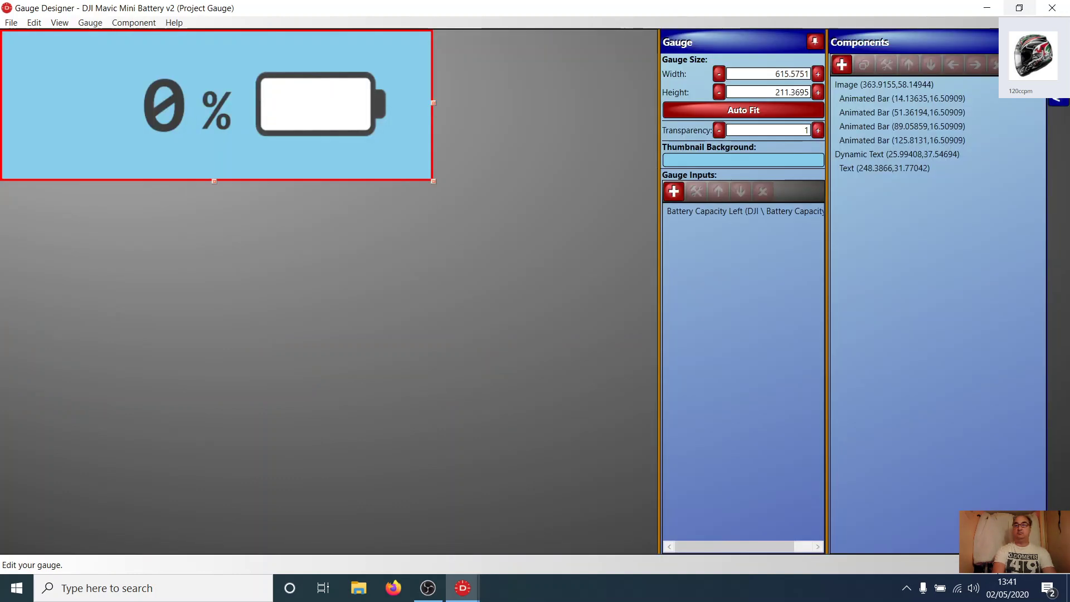
left_click(1052, 8)
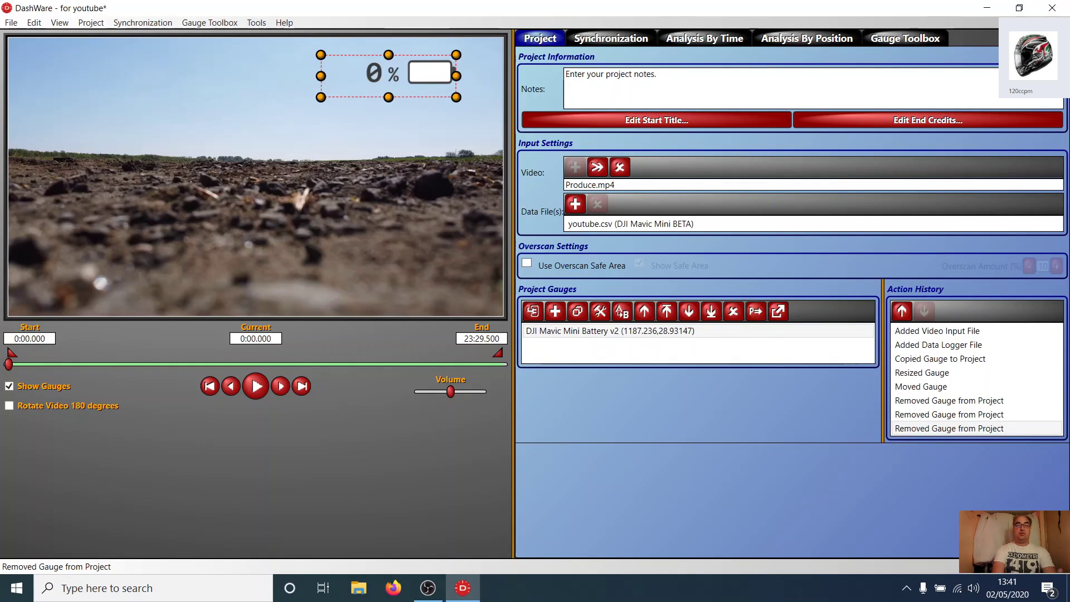
left_click_drag(385, 76, 270, 92)
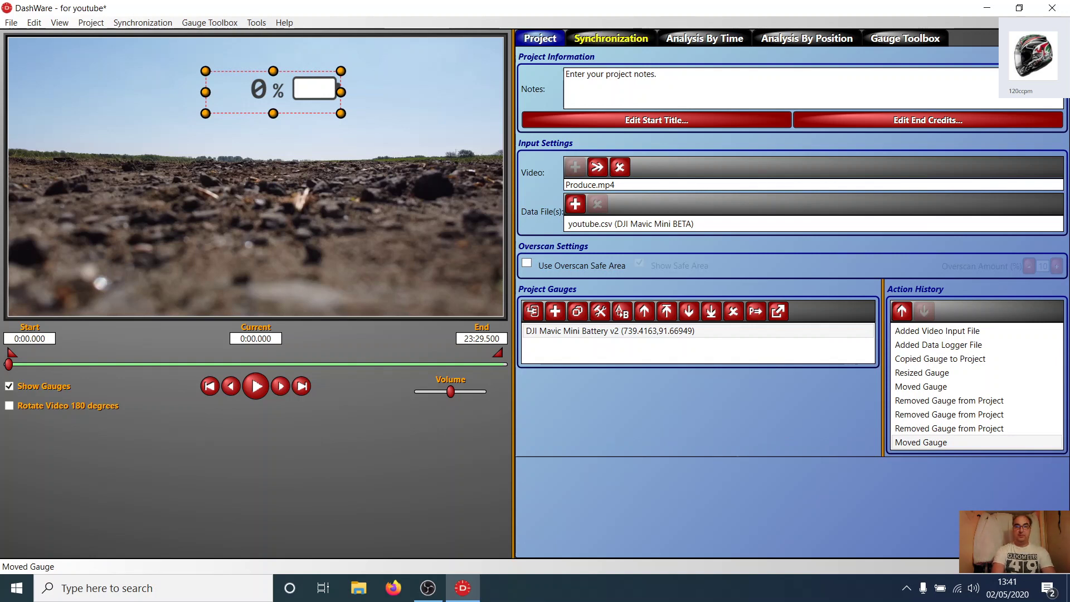
Synchronize the flight data with the video at an offset of 0:07.937 and check the battery gauge at the video's end.
left_click(611, 38)
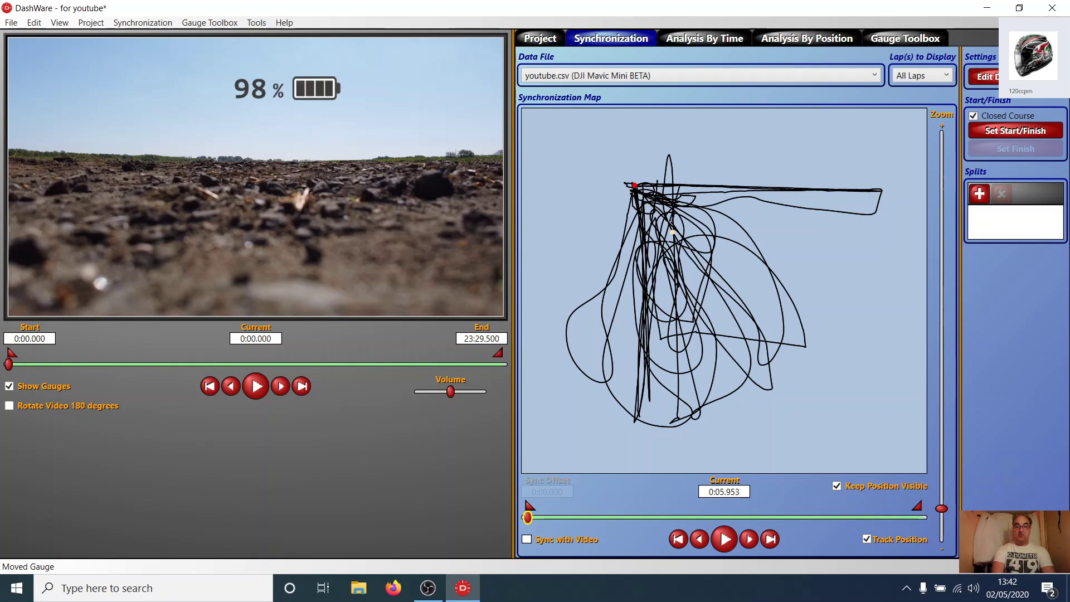
left_click_drag(526, 517, 535, 517)
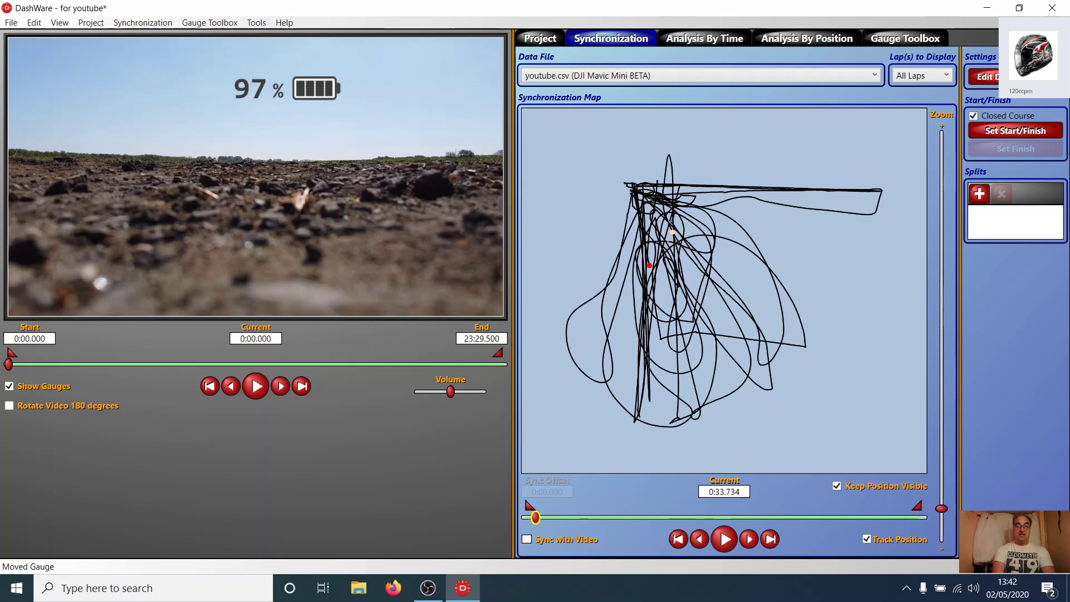
left_click_drag(535, 517, 529, 517)
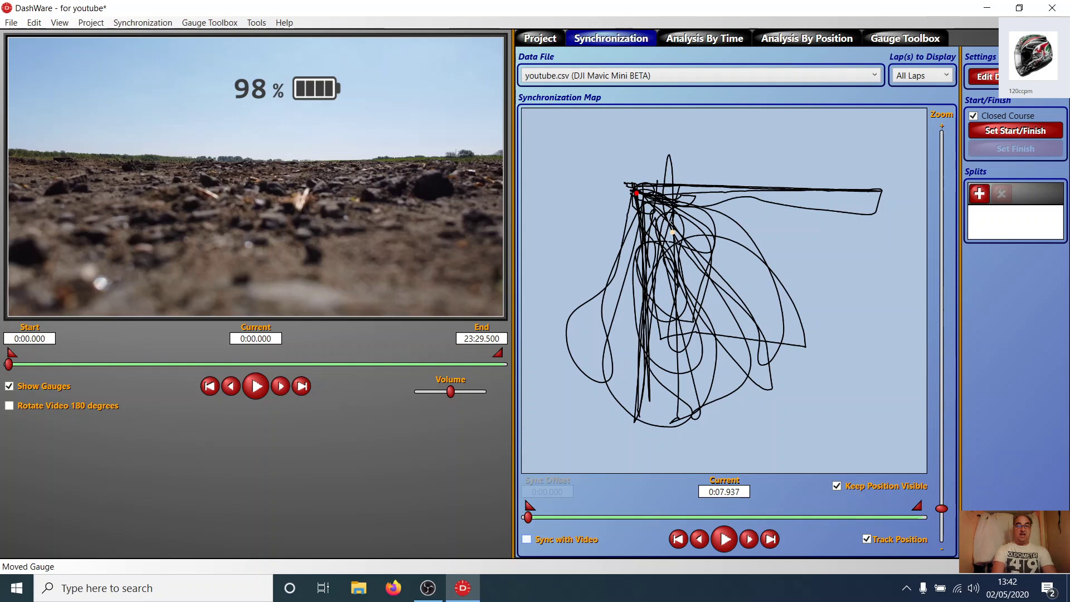
left_click(527, 540)
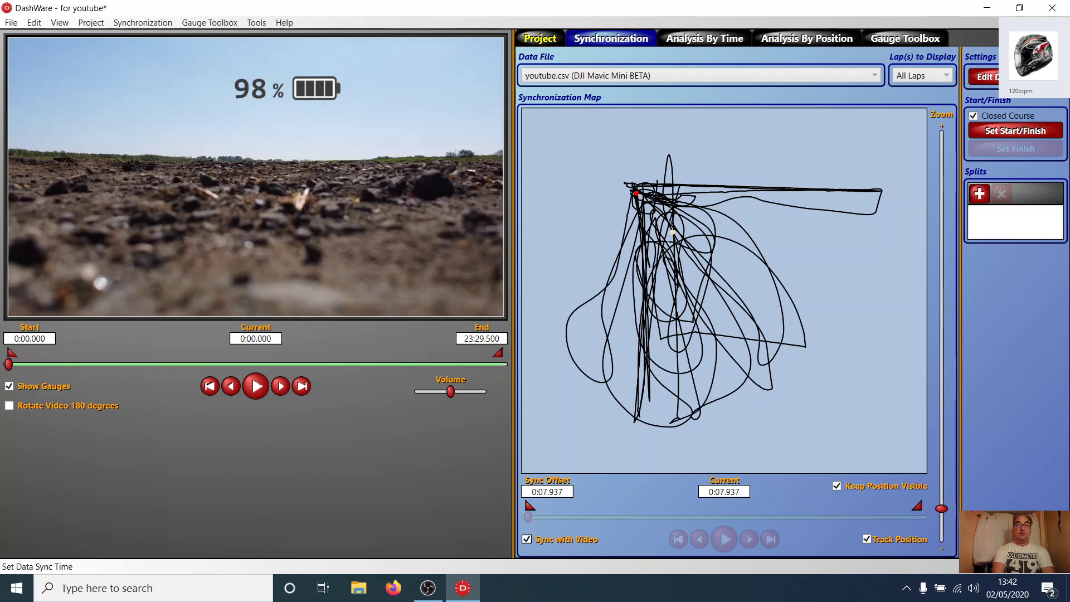
left_click(539, 38)
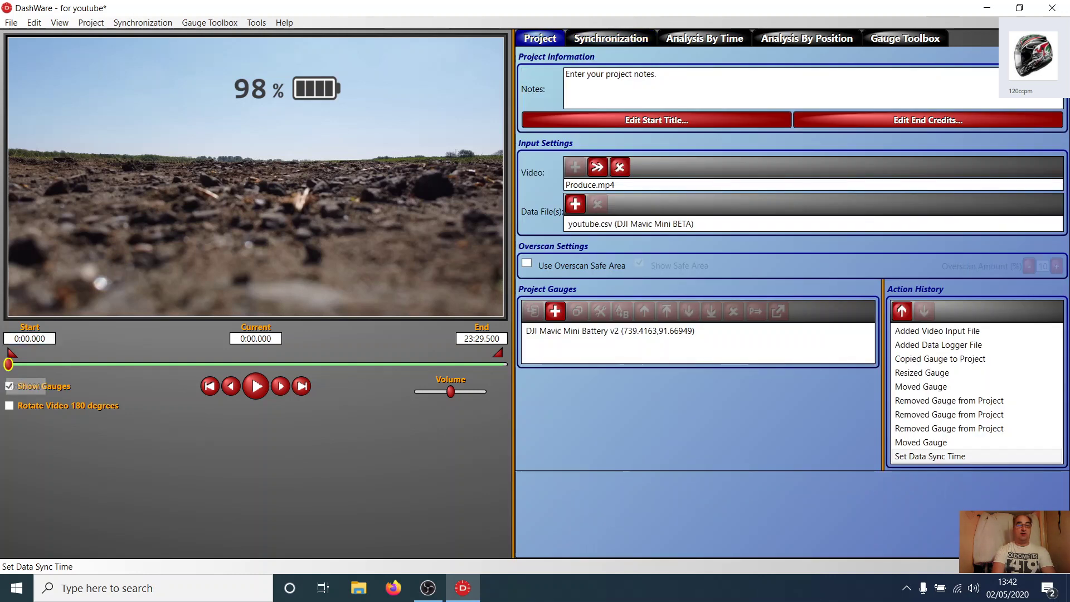
left_click_drag(9, 364, 504, 364)
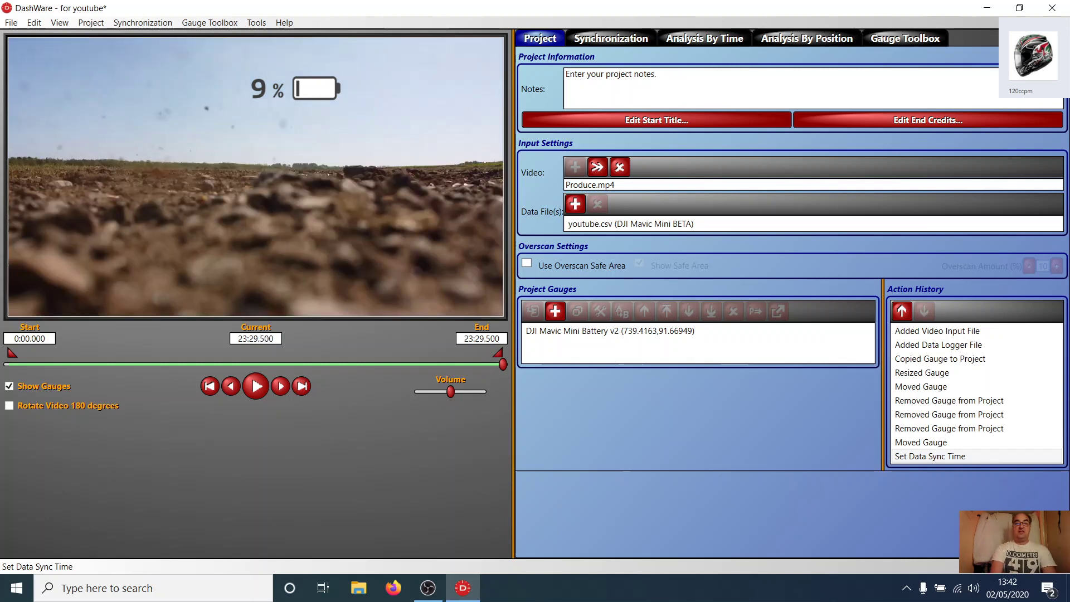
Add the DJI Gimbal gauge from the toolbox to the project and enlarge it slightly over the middle of the video.
left_click(905, 38)
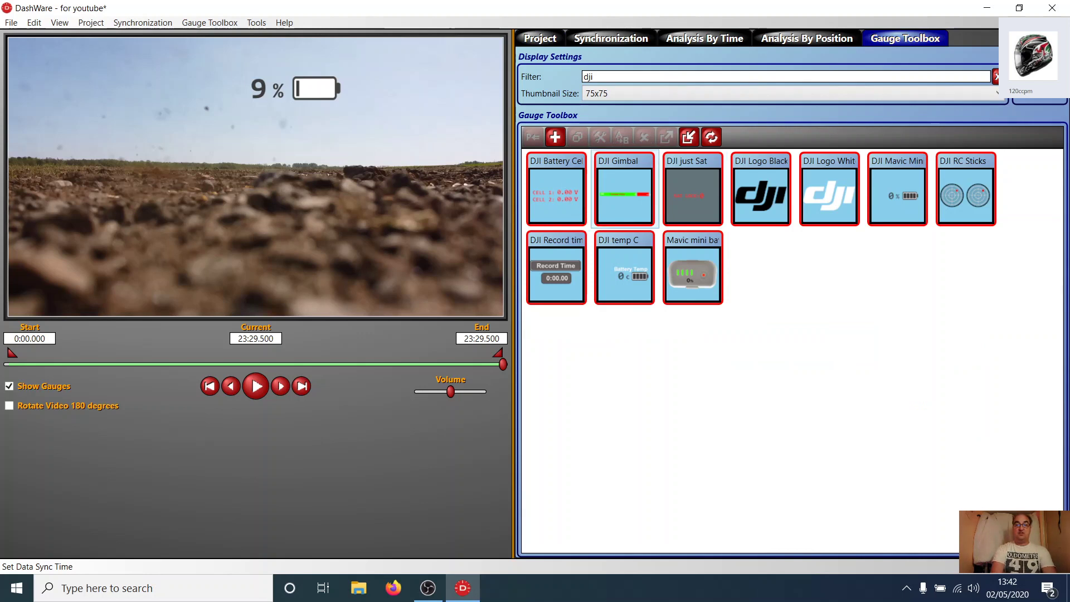
left_click(624, 189)
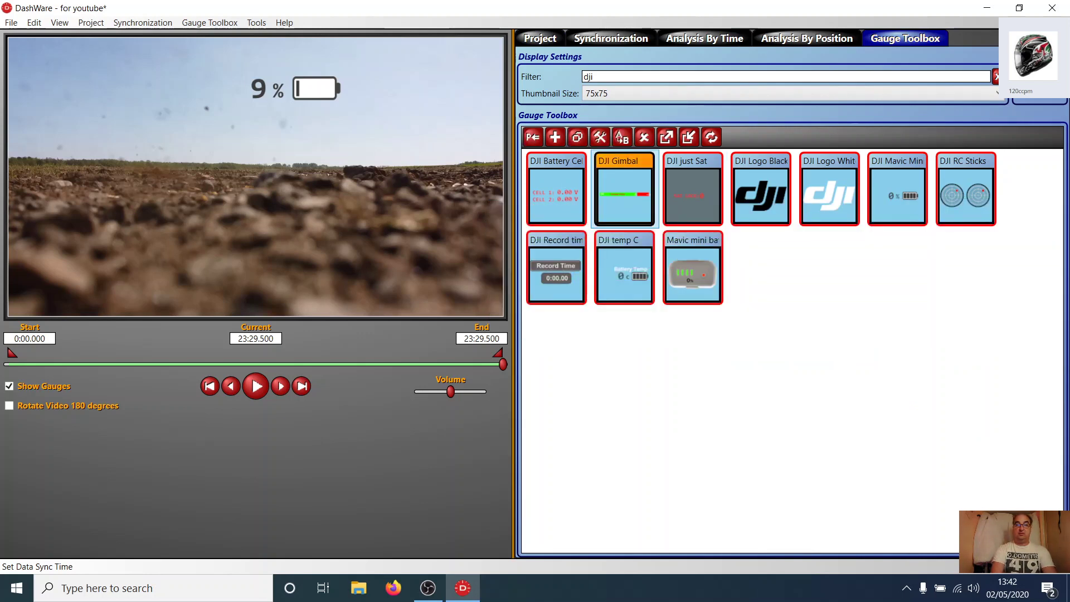
left_click(532, 136)
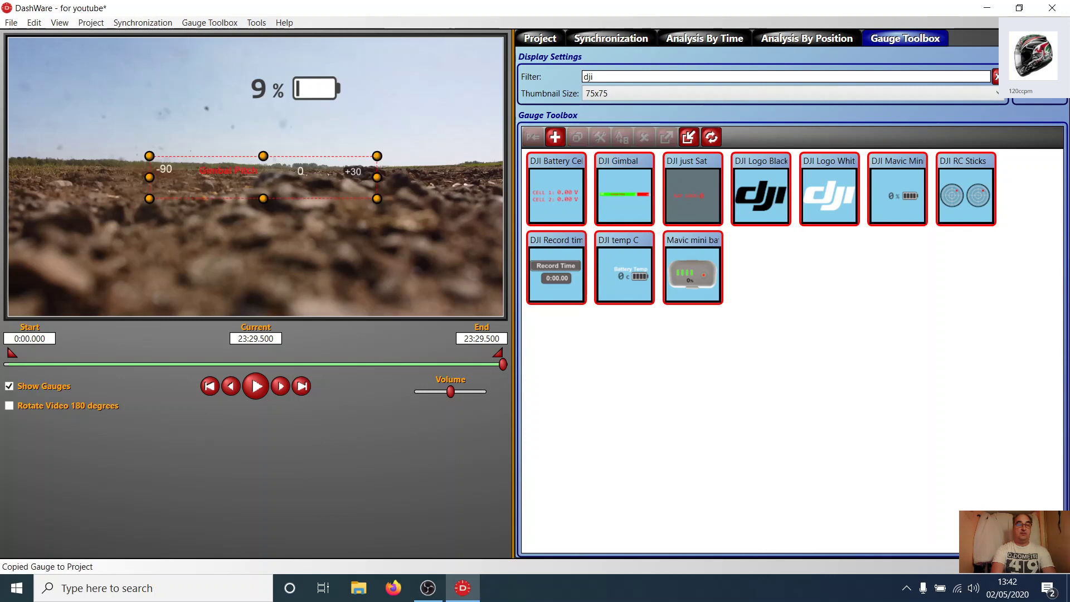
left_click_drag(378, 199, 419, 206)
Play the video between about 13:02 and 13:43 to examine the gimbal pitch gauge, and rewind to the start.
left_click_drag(504, 365, 277, 365)
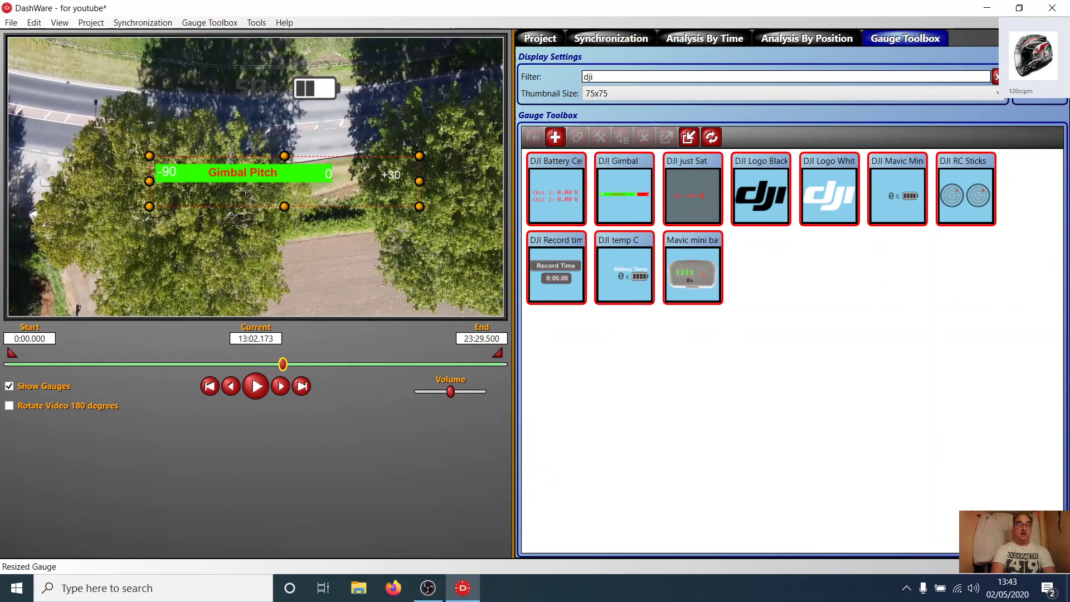
left_click(256, 386)
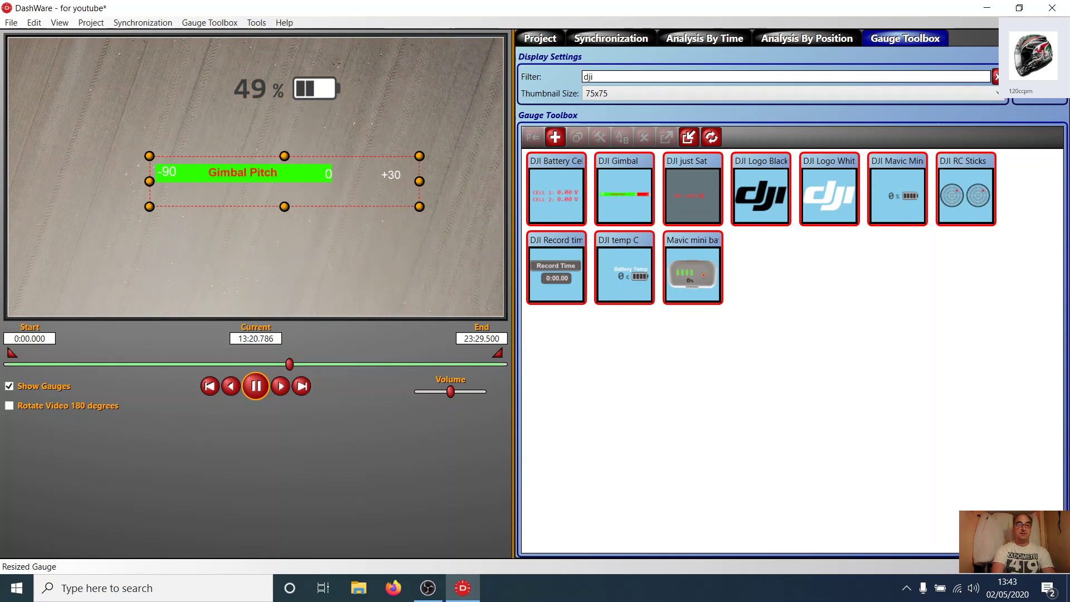
left_click(296, 364)
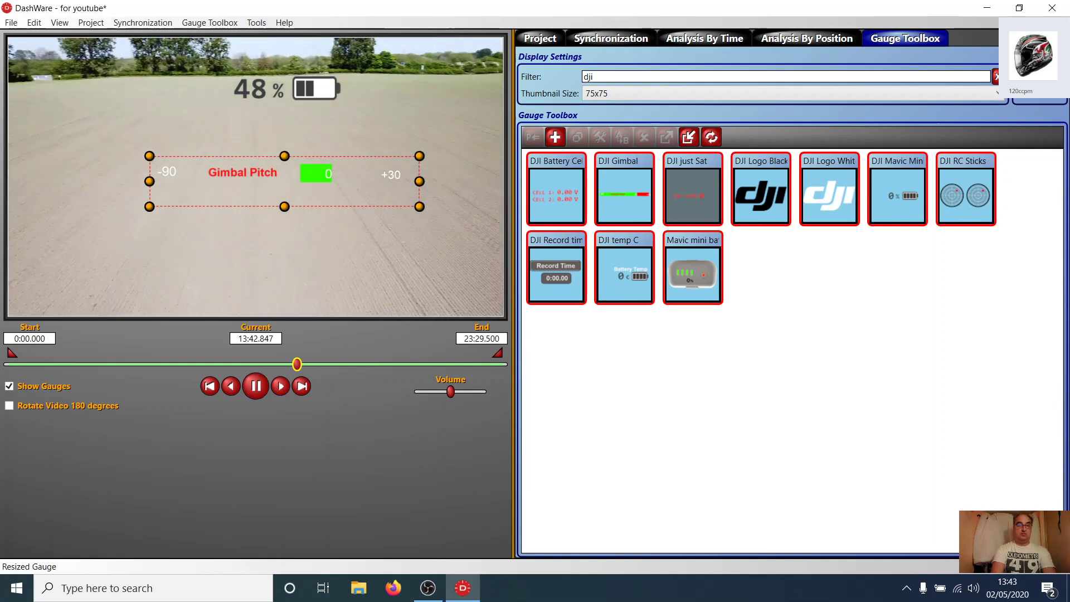
left_click_drag(297, 364, 289, 364)
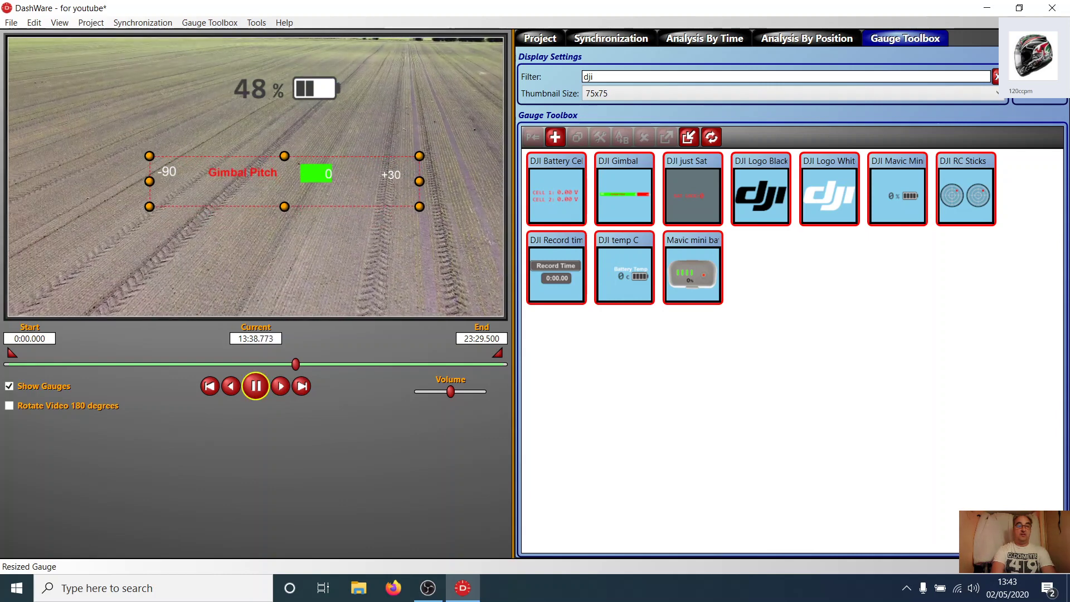
left_click(256, 385)
left_click_drag(295, 364, 8, 364)
Save the project in its current state.
left_click(610, 37)
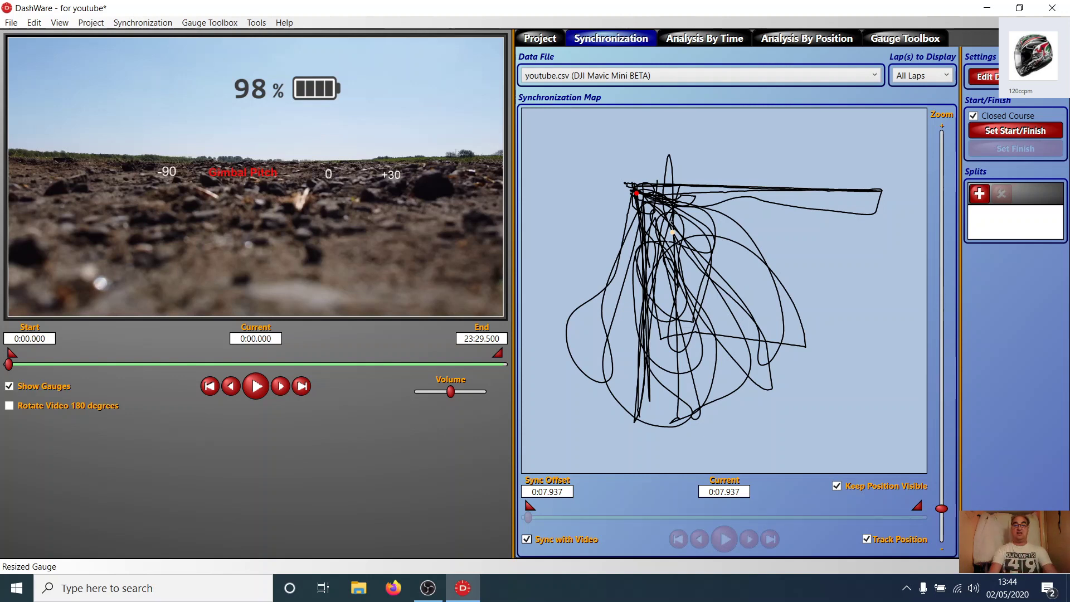
left_click(539, 38)
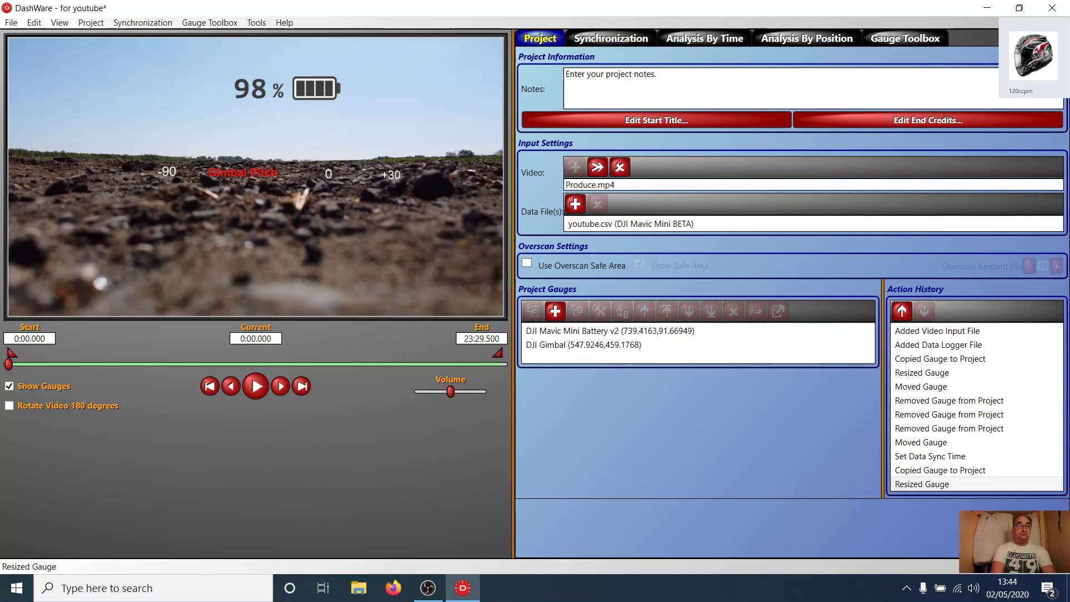
left_click(11, 23)
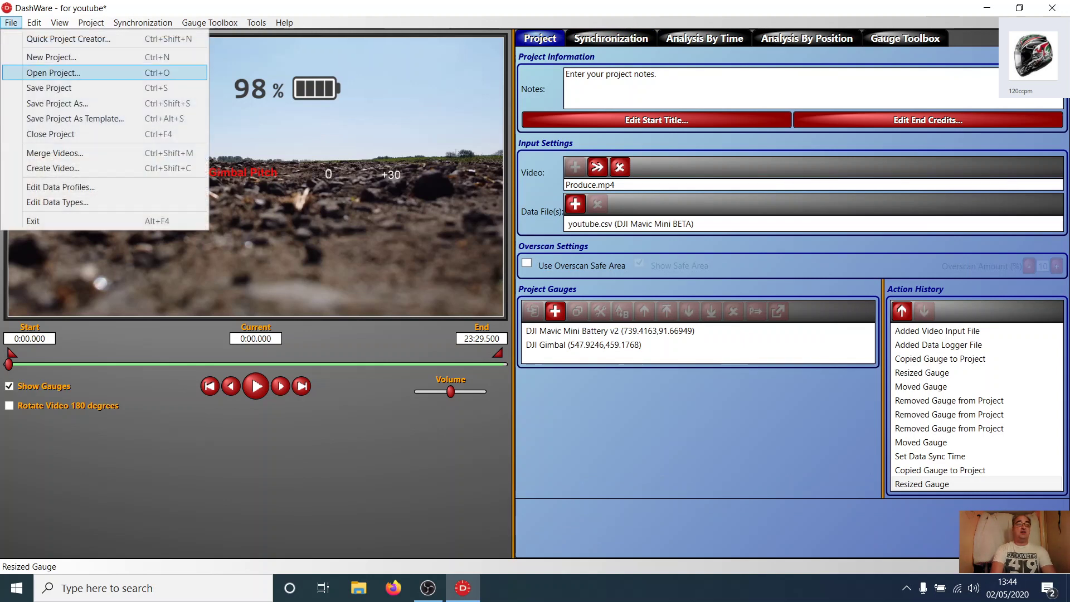
left_click(49, 87)
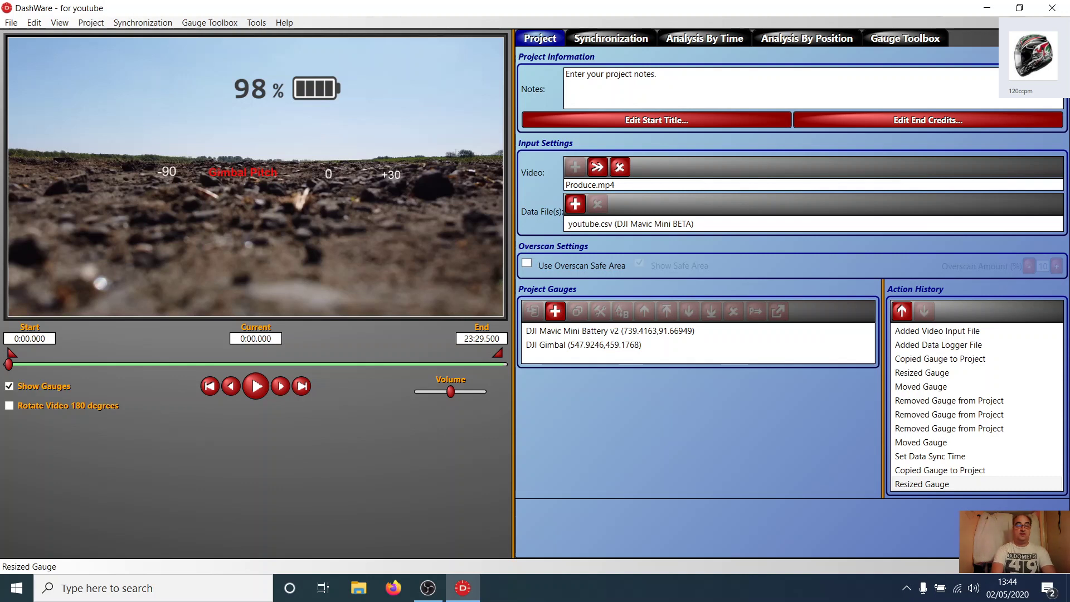
Open the project's DJI Gimbal gauge in the Gauge Designer and set its "Gimbal Pitch" text colour to yellow, #FFF9ED10.
left_click(906, 38)
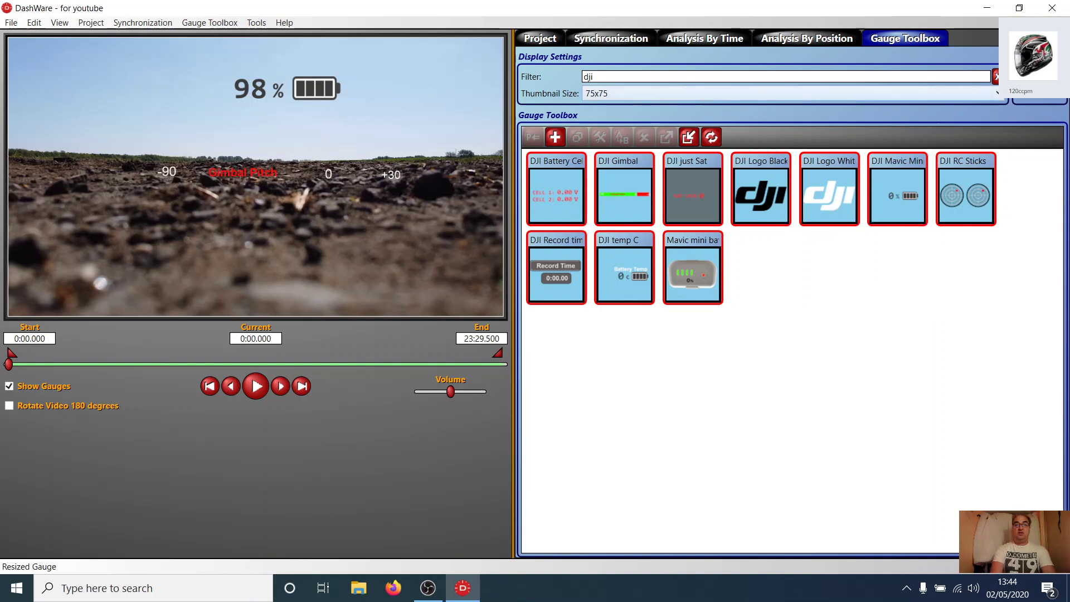
left_click(539, 38)
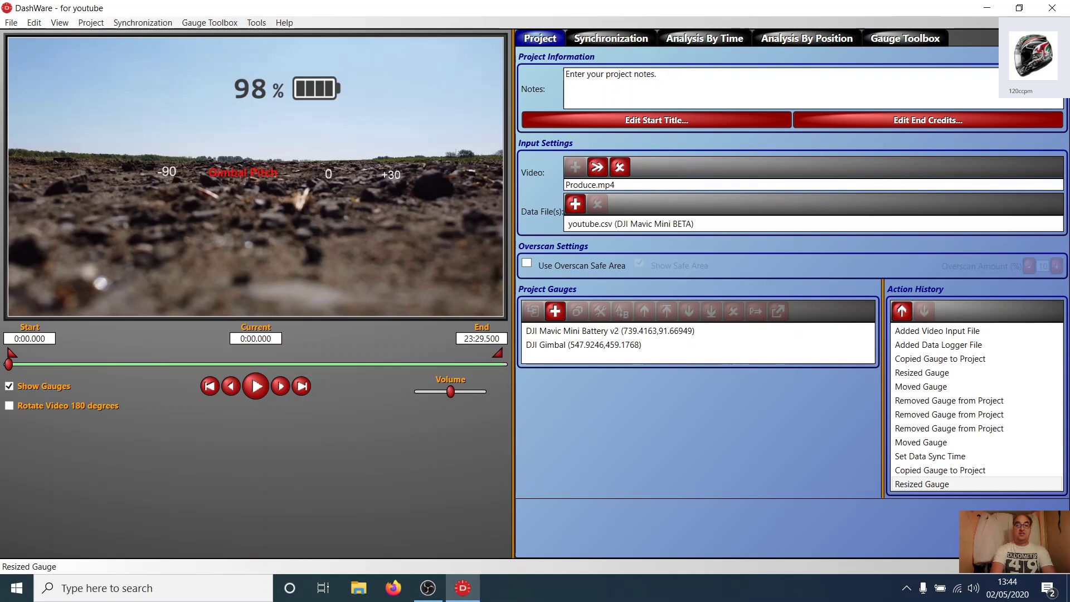
left_click(583, 344)
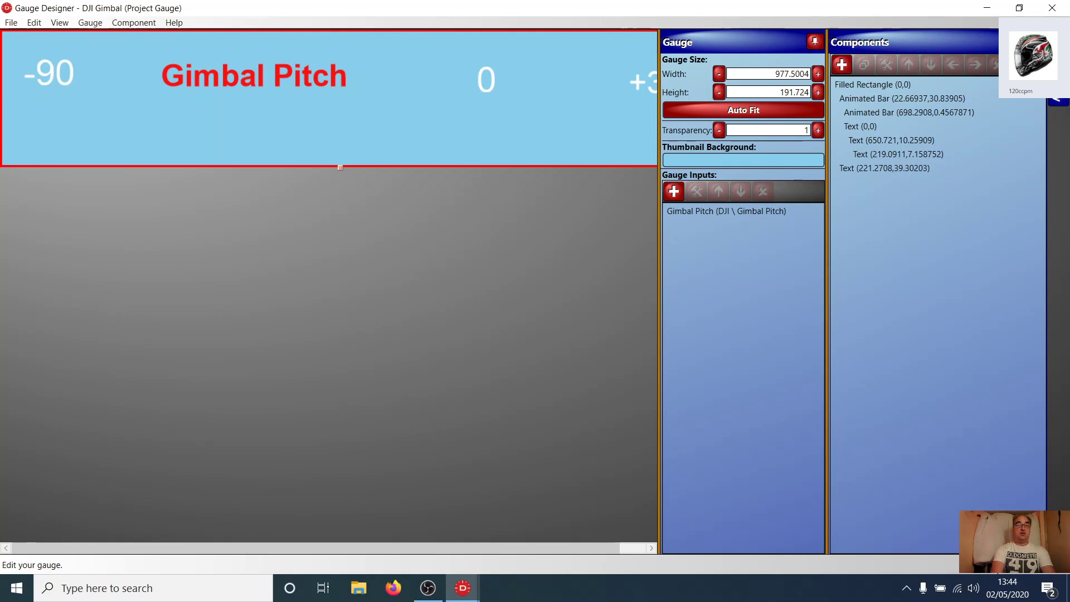
left_click(254, 77)
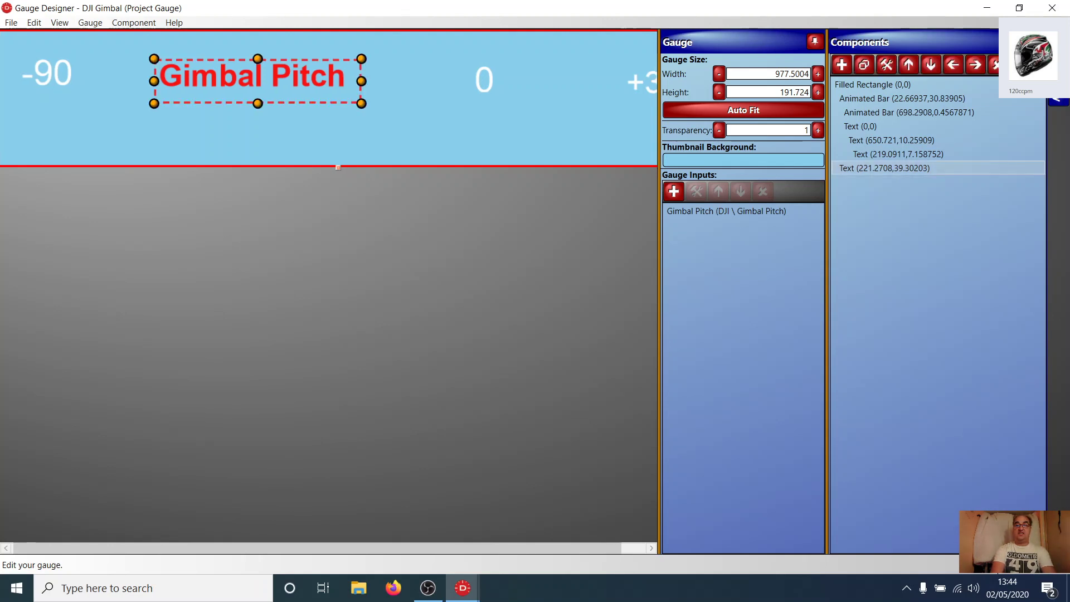
left_click(884, 168)
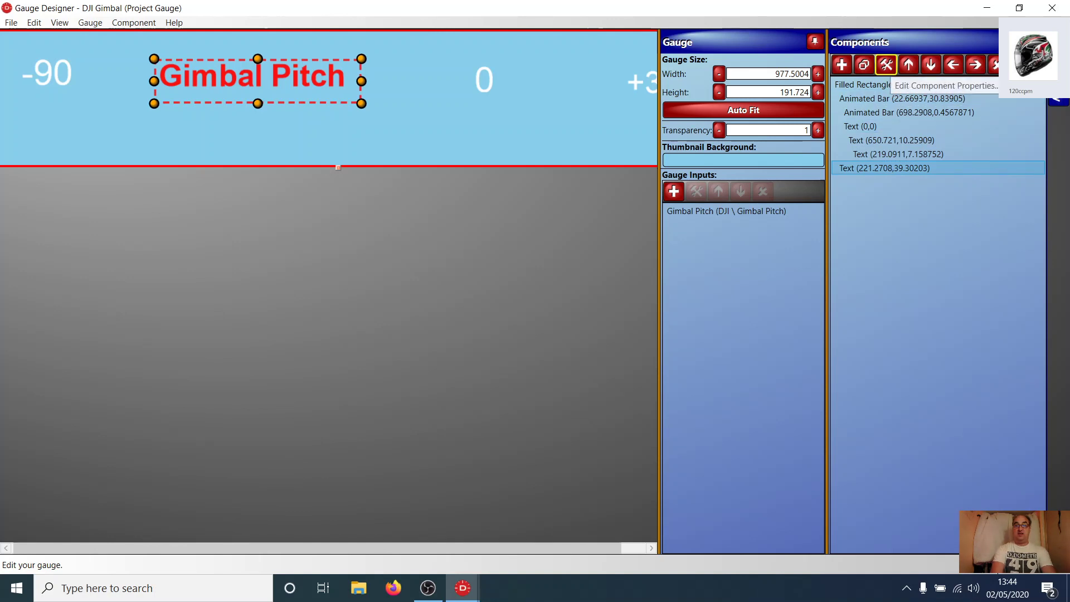
left_click(887, 65)
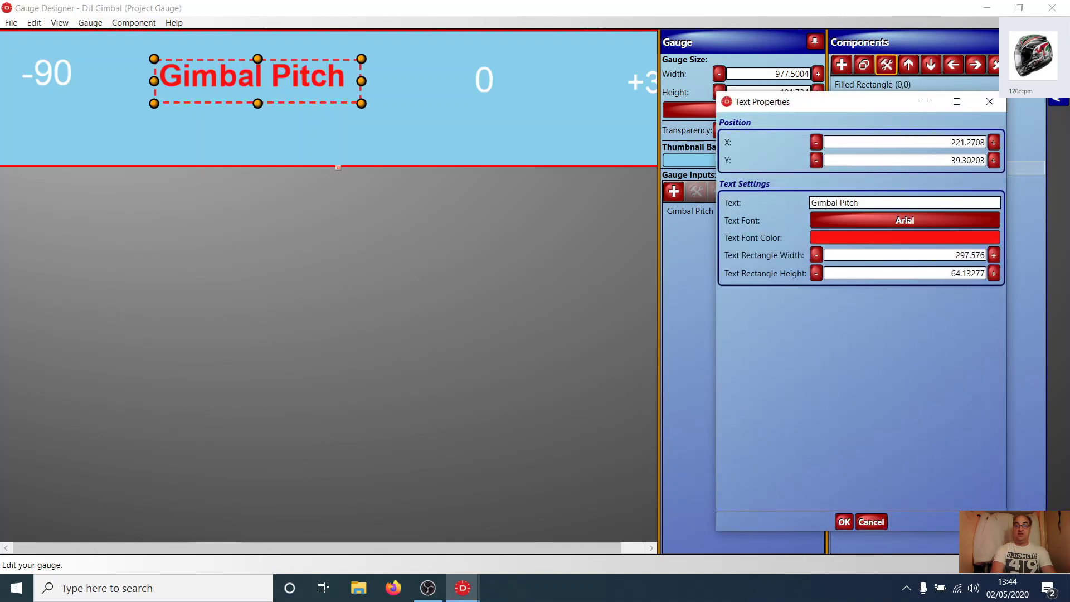
left_click(904, 238)
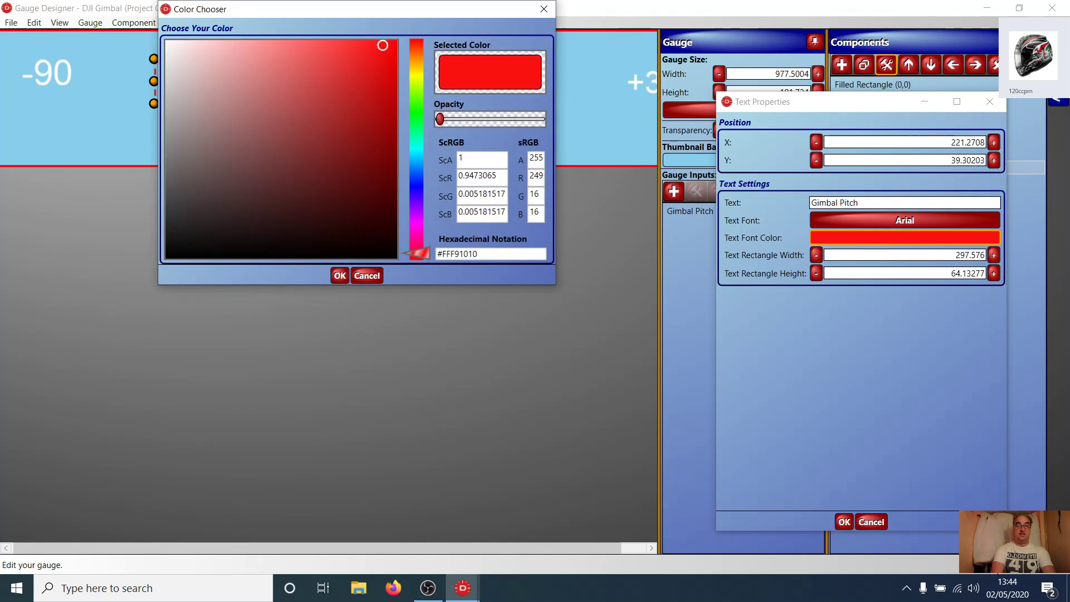
left_click_drag(416, 254, 416, 78)
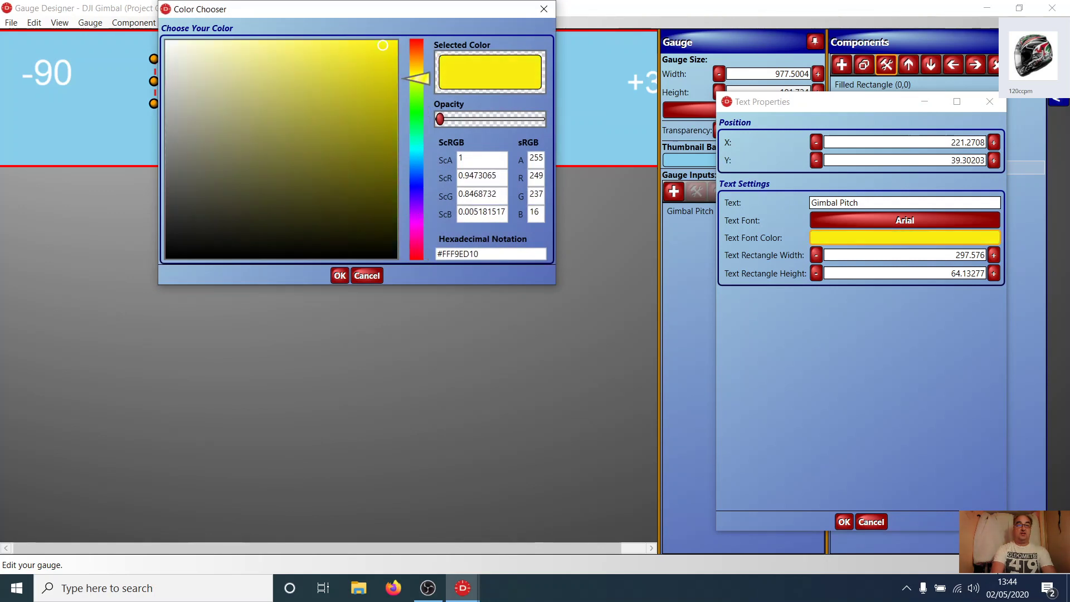
left_click(340, 275)
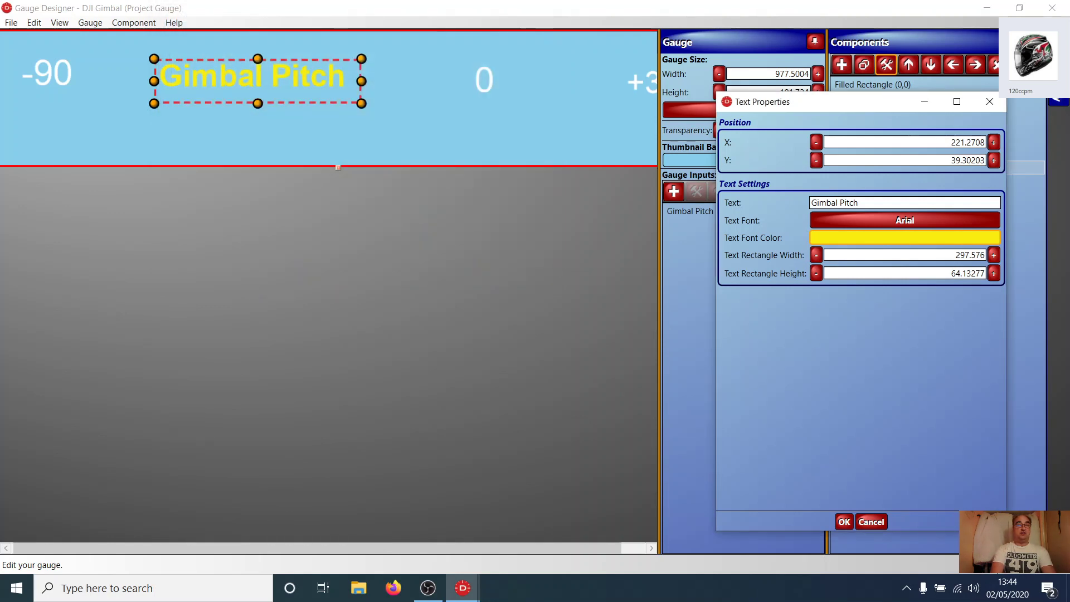
left_click(844, 521)
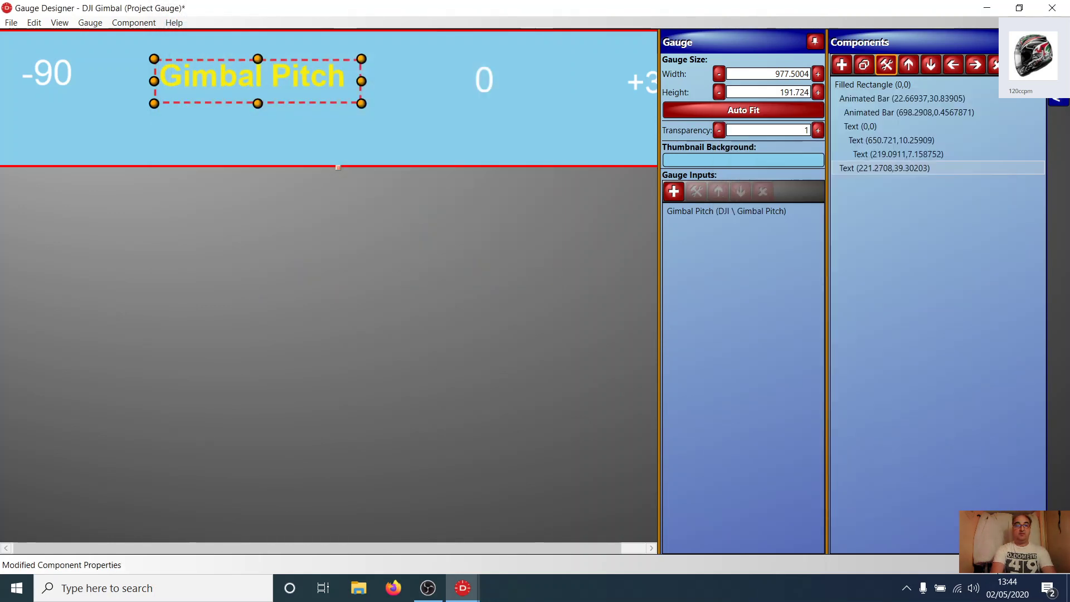
Save the edited gimbal gauge, return to the project, and shrink the gauge slightly on the video.
left_click(11, 22)
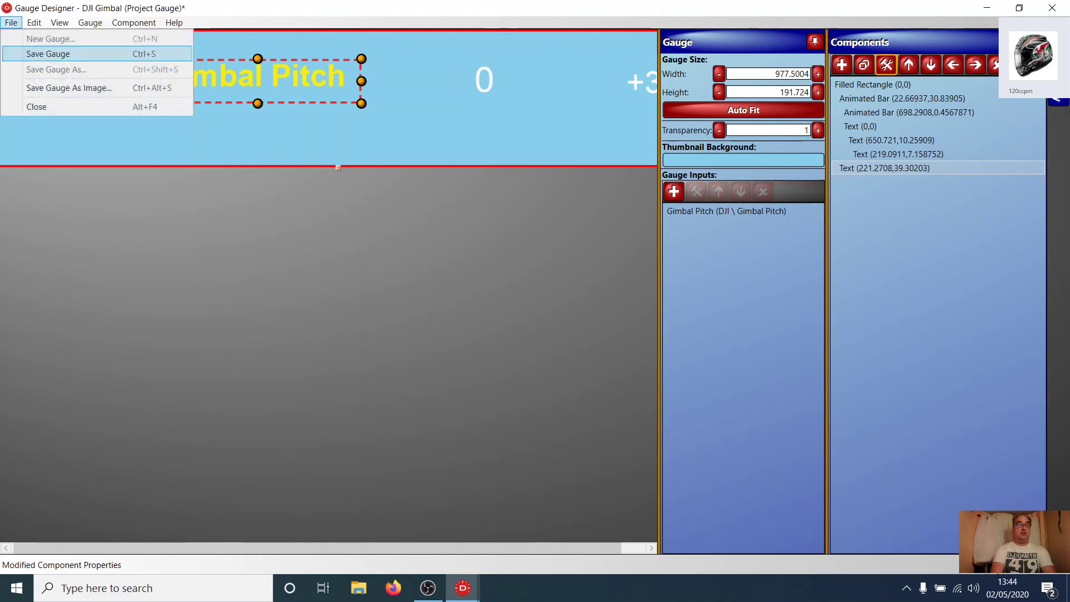
left_click(33, 52)
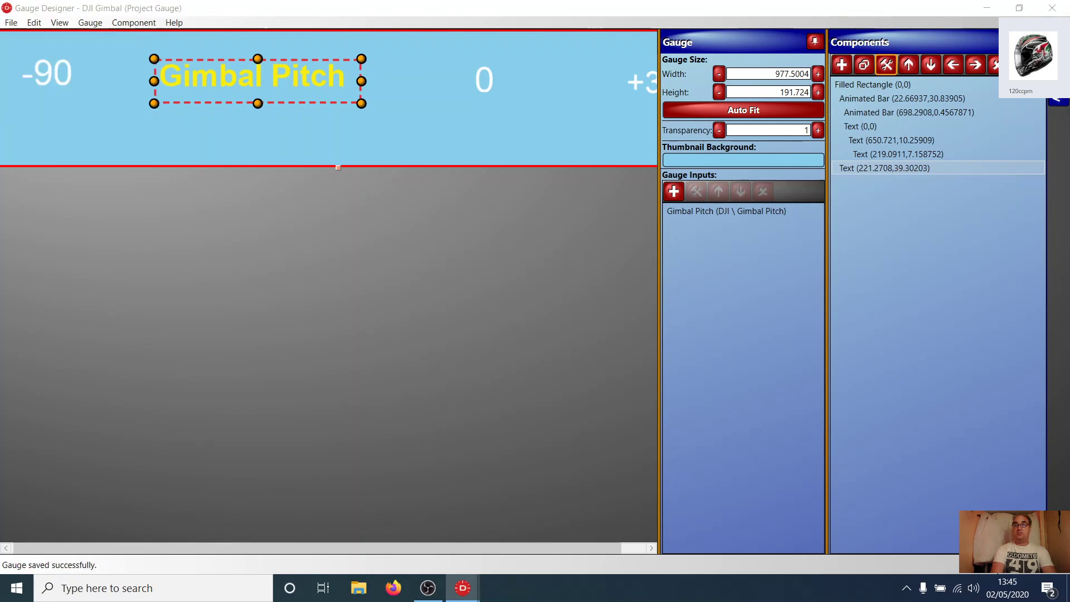
left_click(1052, 8)
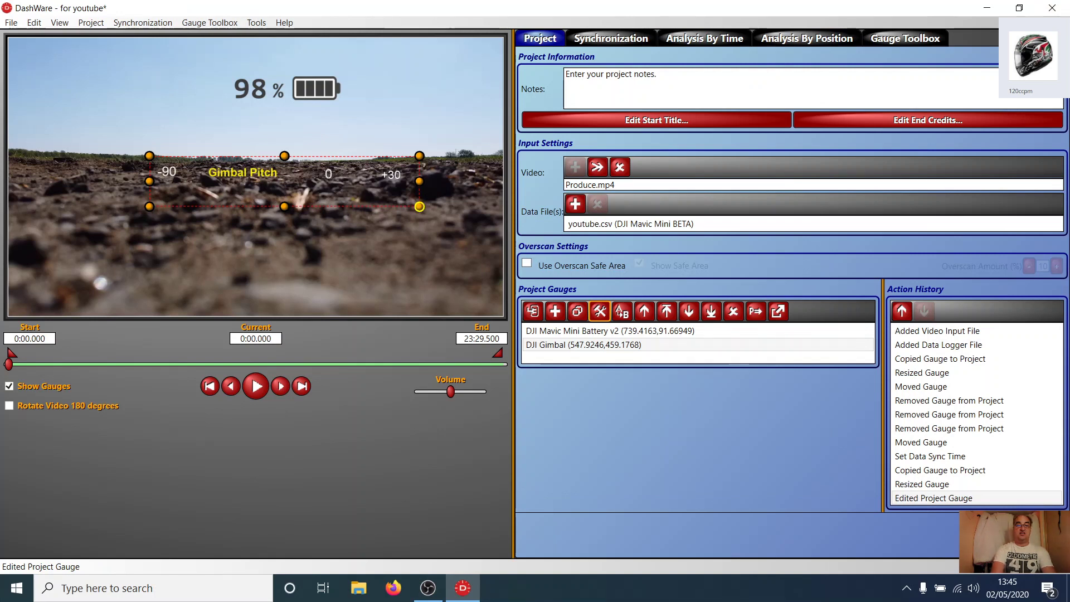
left_click_drag(419, 206, 407, 204)
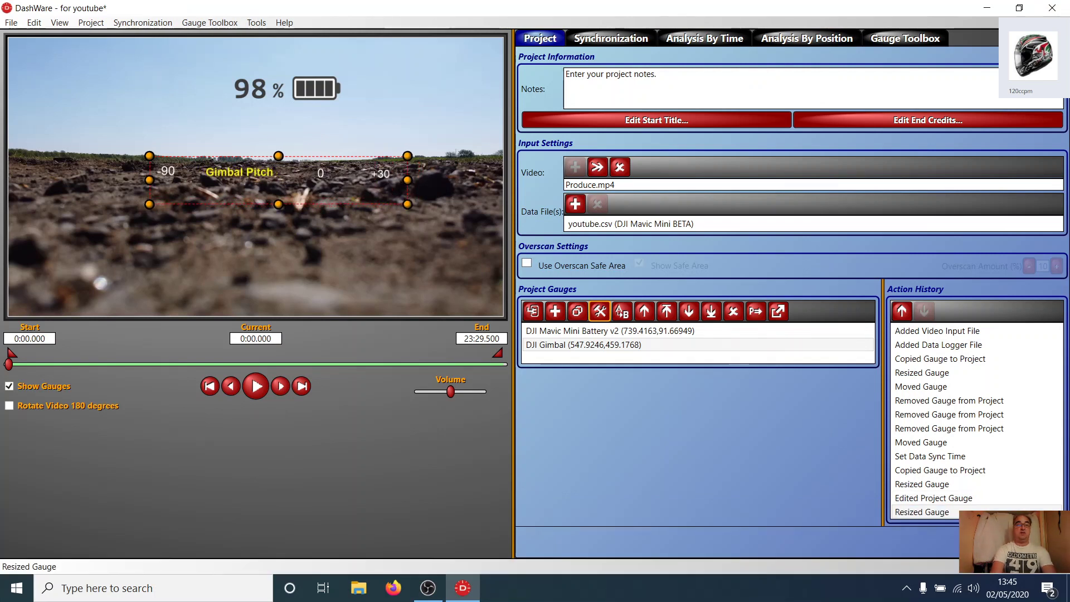
Export the DJI Gimbal project gauge to the youtube folder as "DJI Gimbal yellow.dashware" and remove the gauge from the project.
left_click(905, 38)
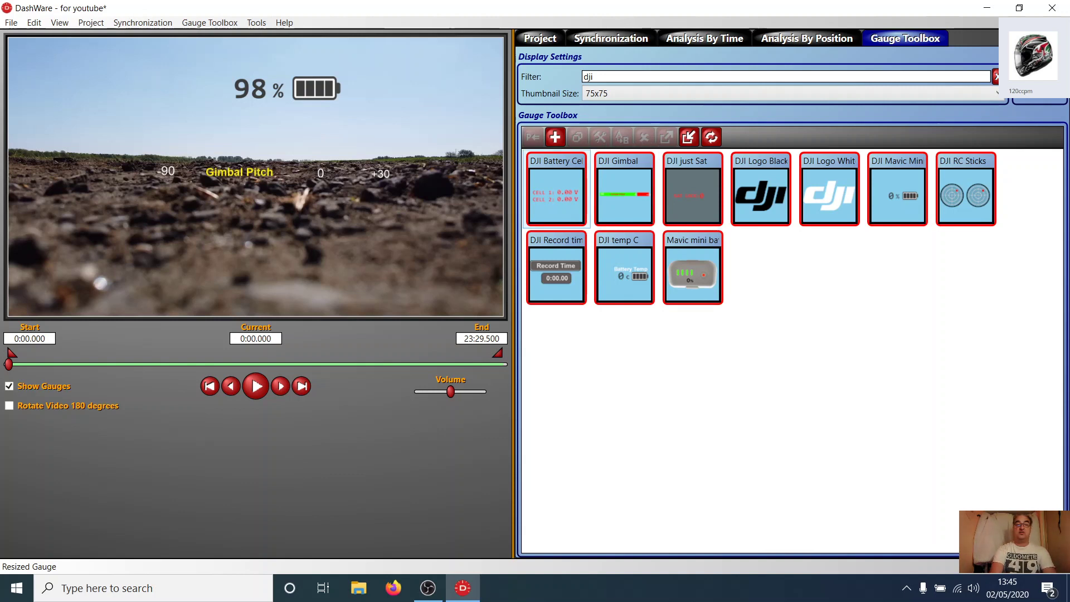
left_click(539, 38)
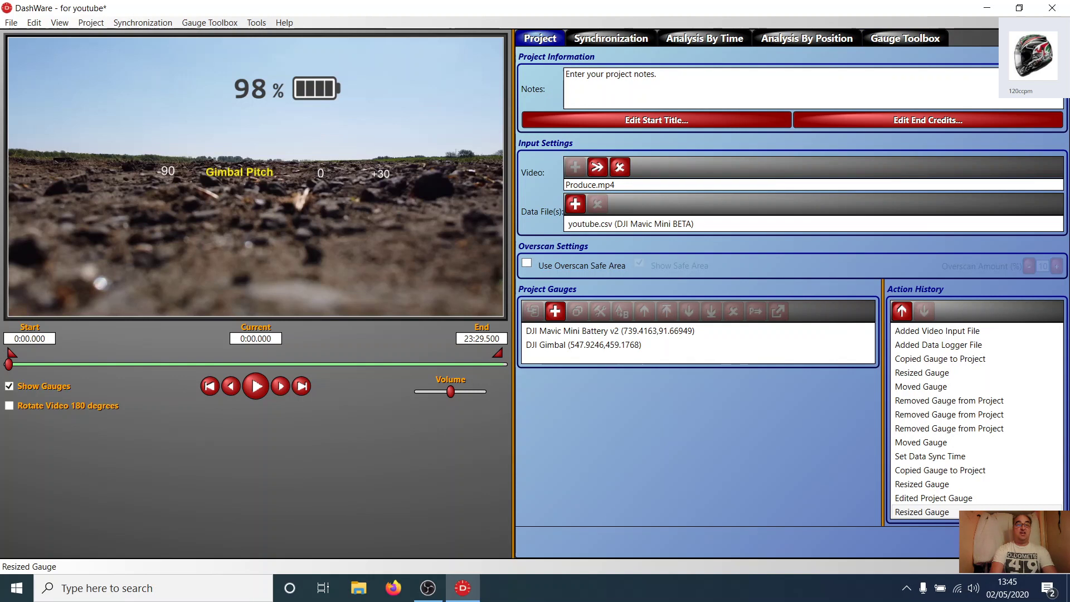
left_click(278, 179)
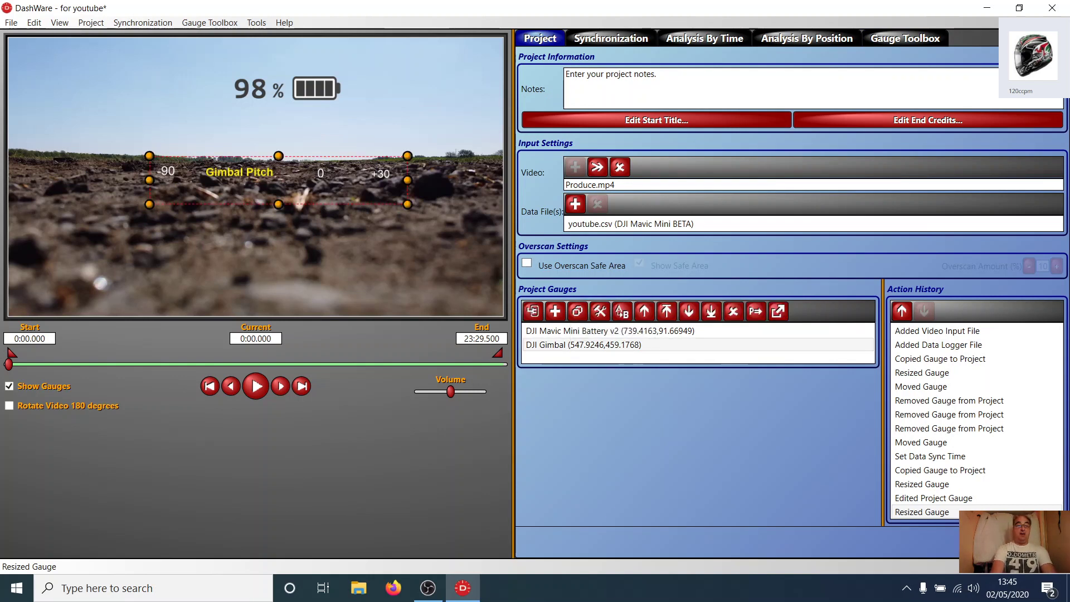
left_click(583, 345)
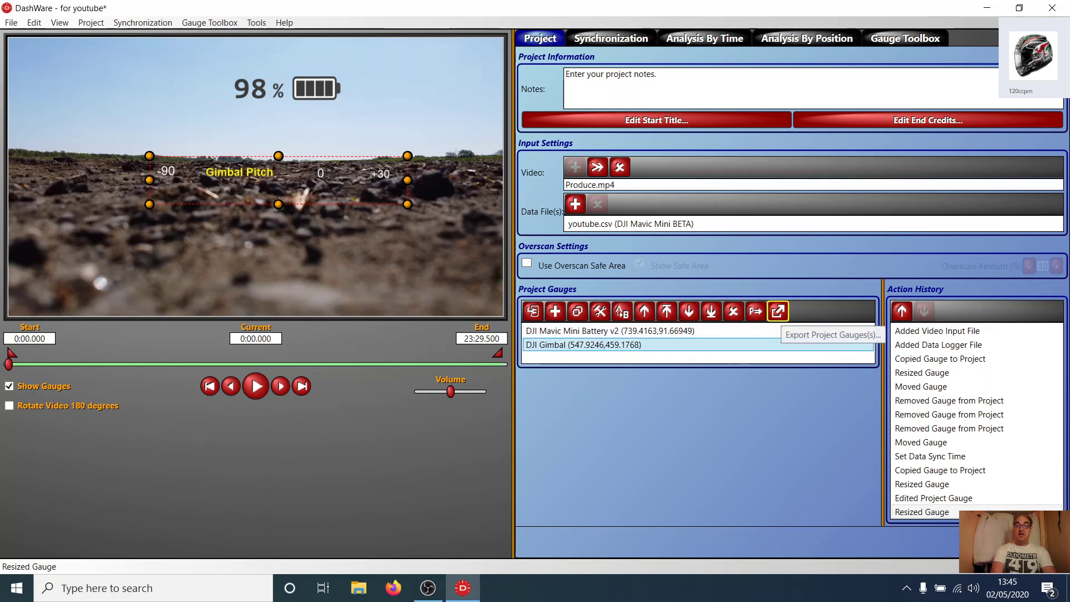
left_click(778, 311)
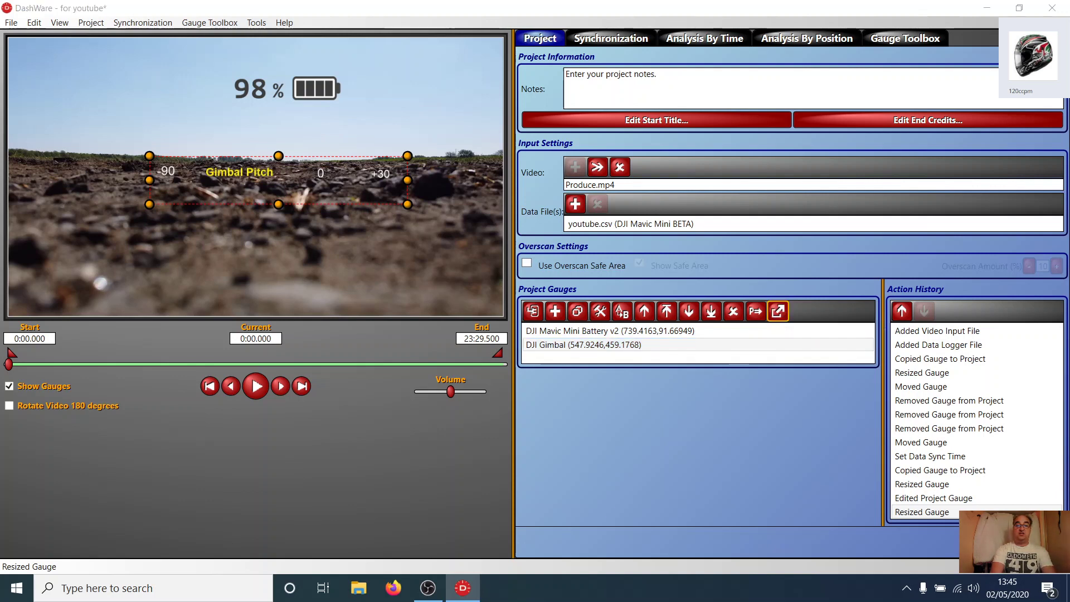
left_click(137, 275)
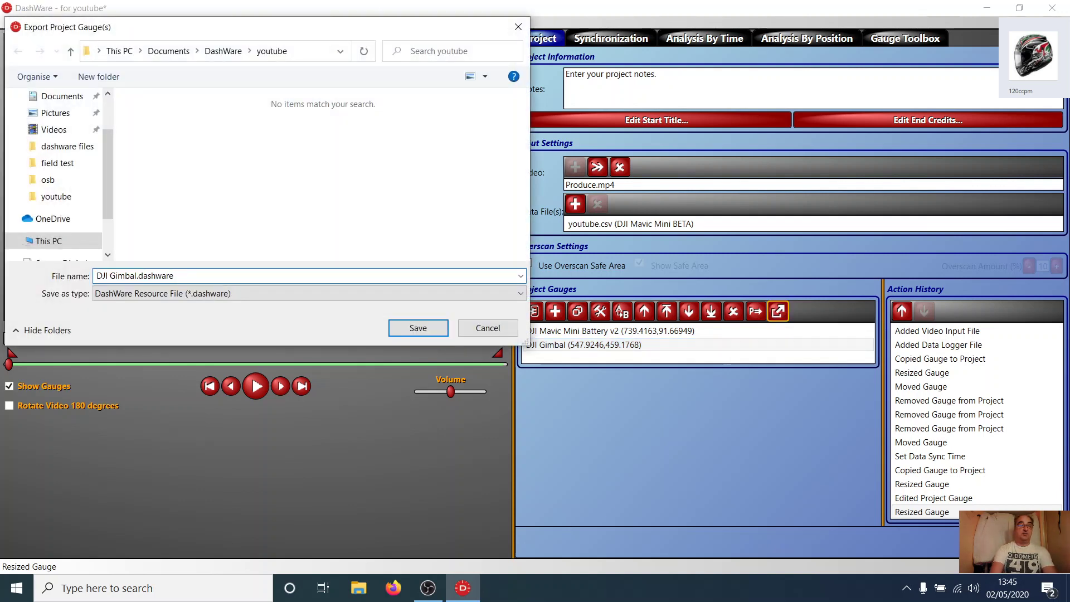
left_click(139, 276)
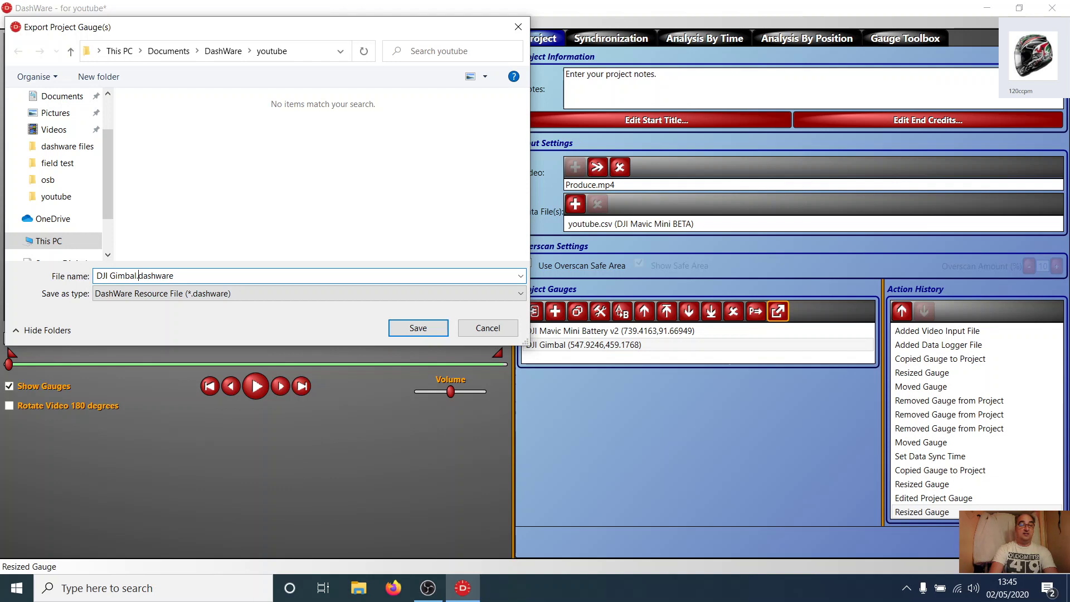
type("yell")
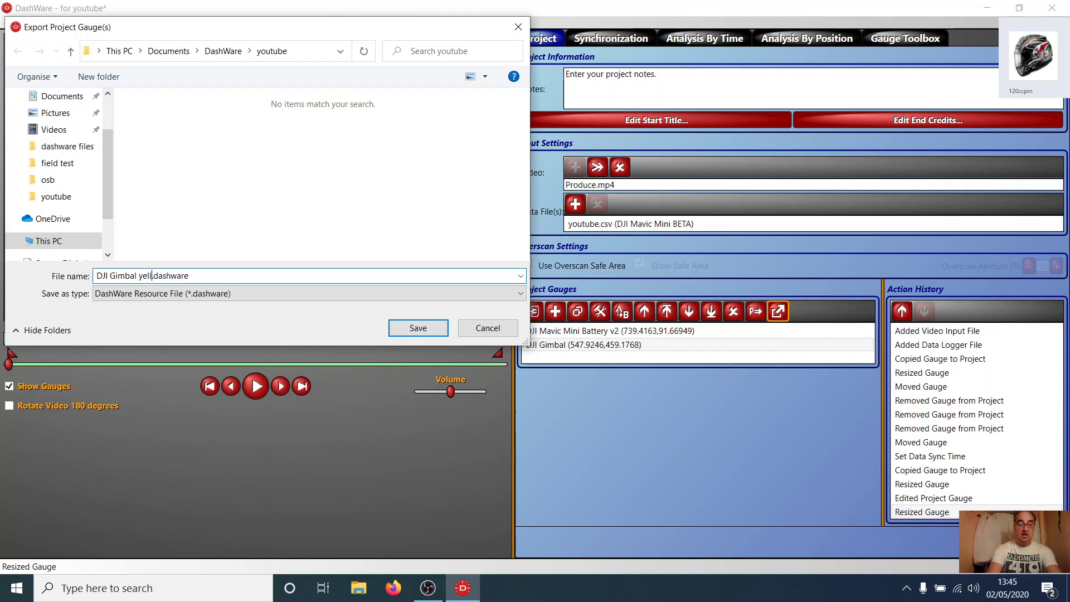
type("ow")
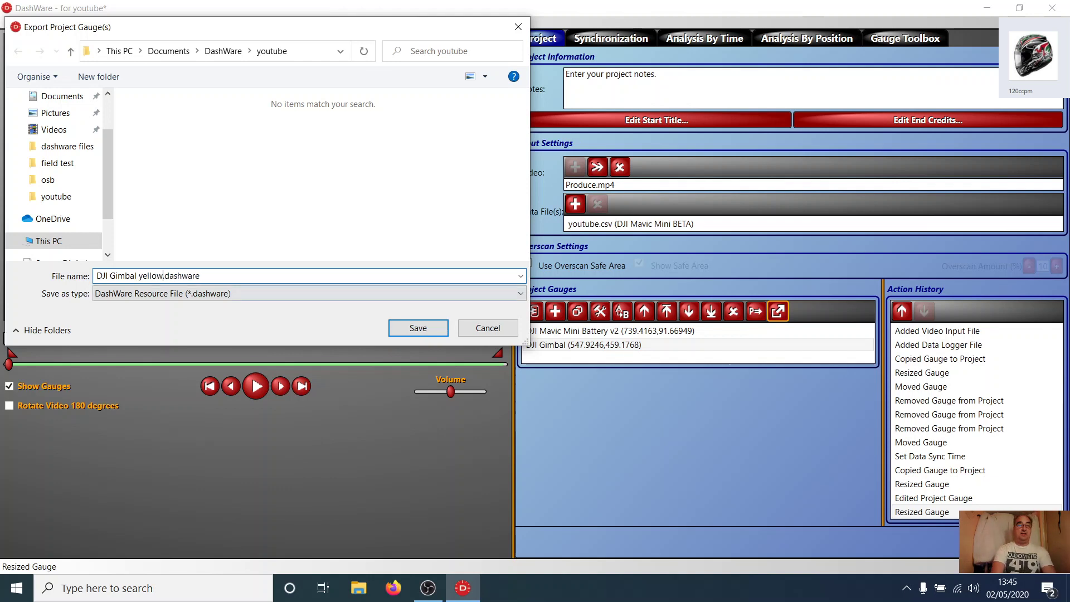
left_click(417, 328)
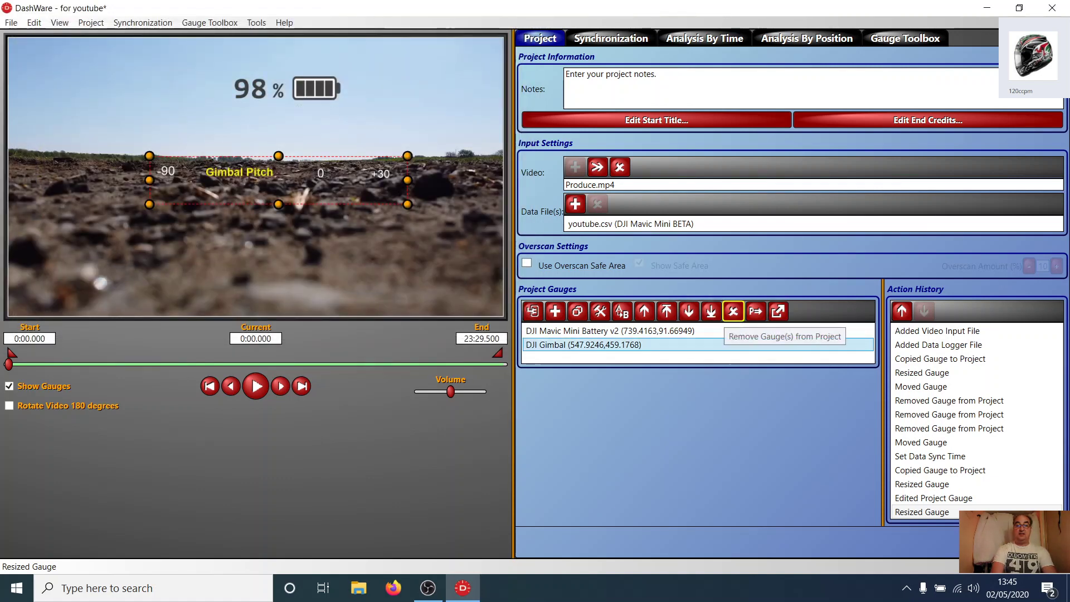
left_click(733, 311)
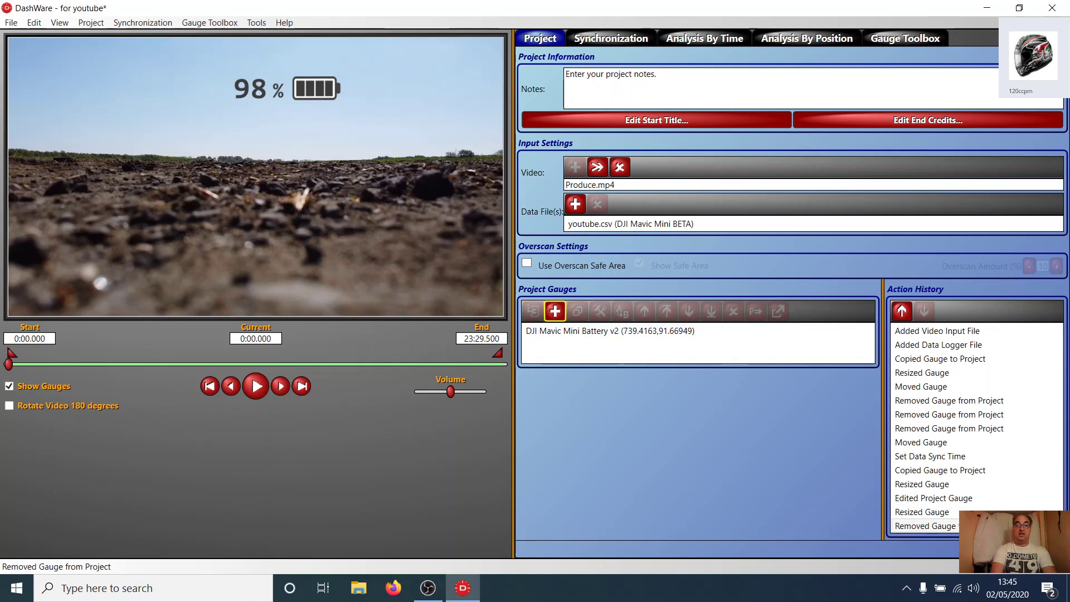
left_click(554, 311)
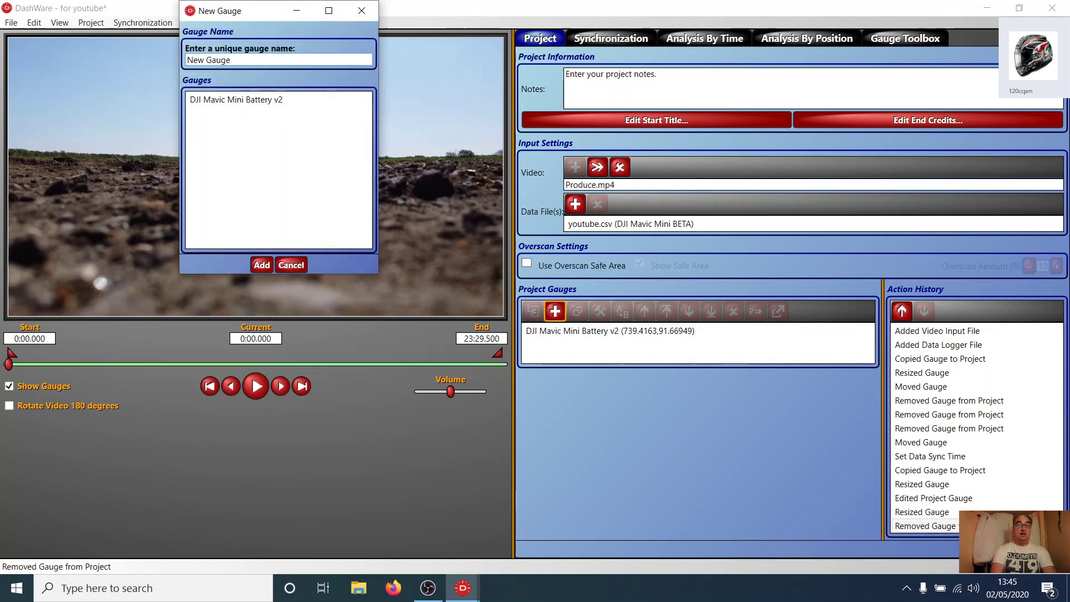
left_click(291, 265)
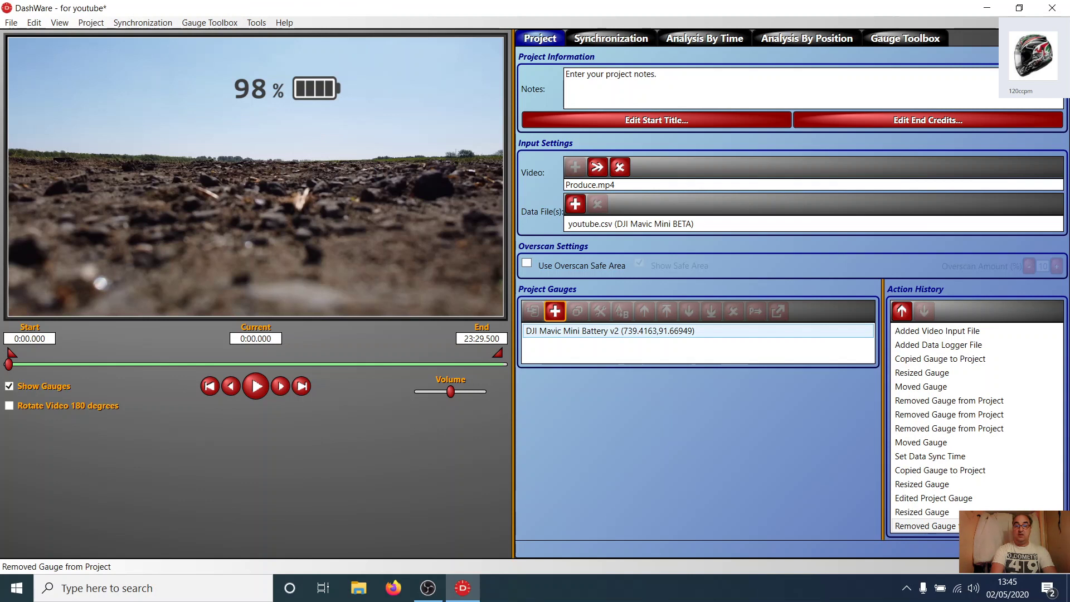
left_click(610, 331)
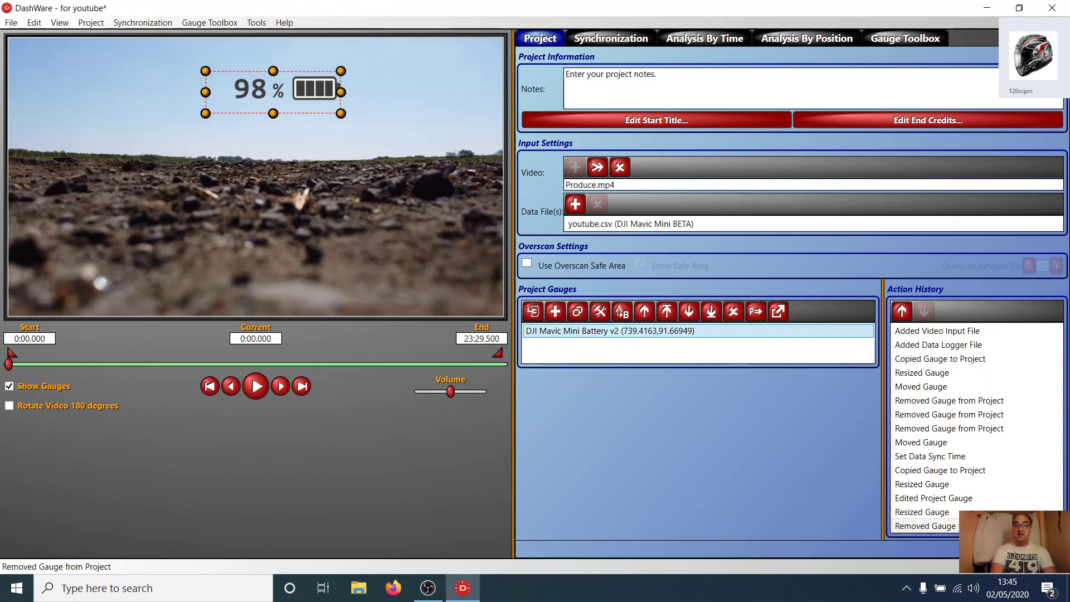
Import the exported yellow gimbal gauge into the Gauge Toolbox under the name "DJI Gimbal yellow" and preview it.
left_click(905, 38)
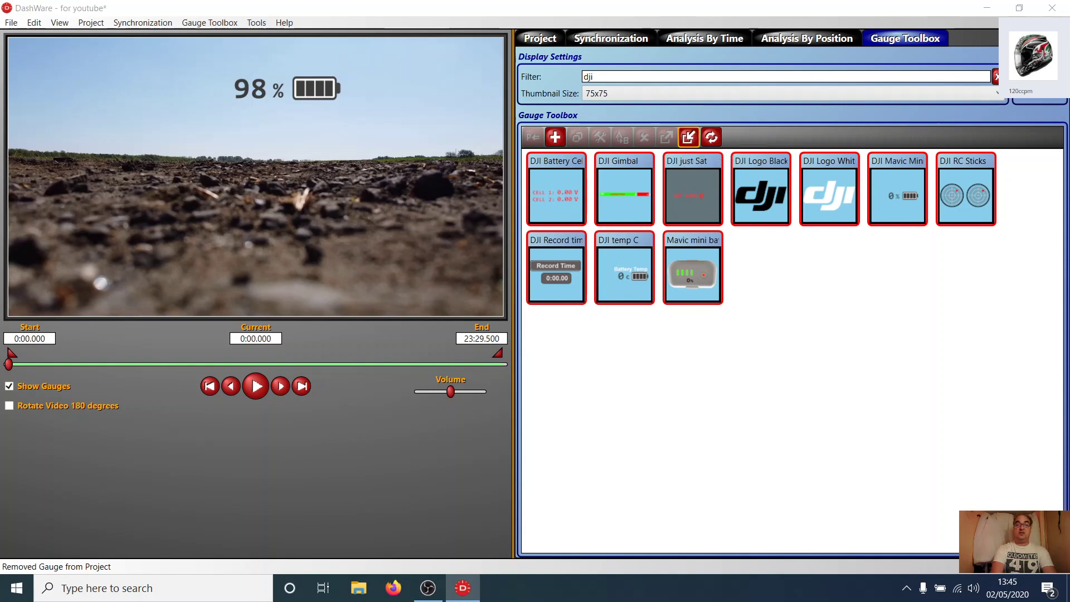
left_click(689, 137)
double_click(163, 133)
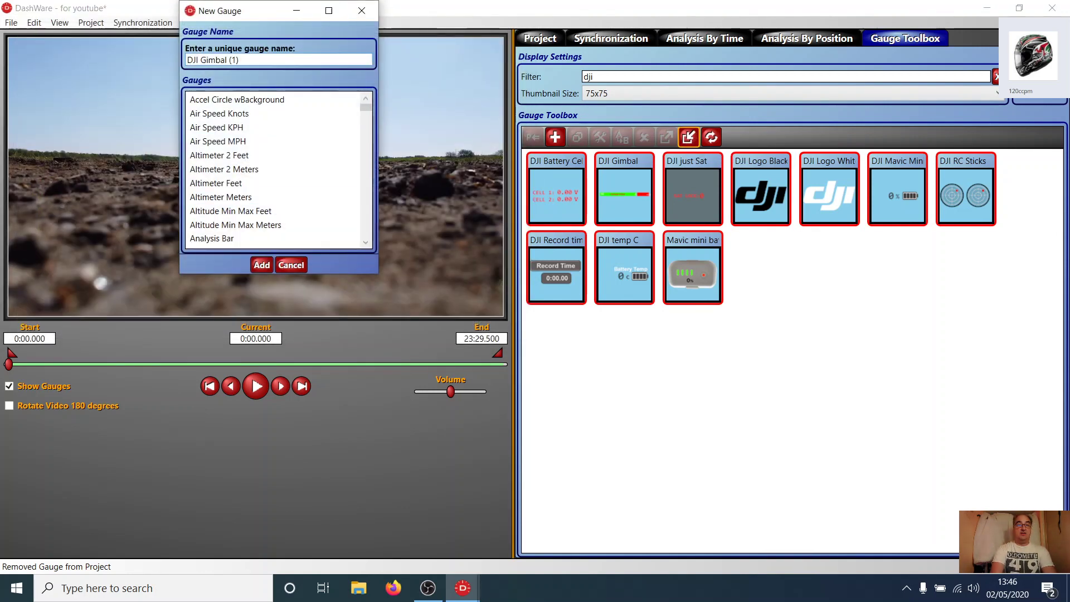
key("BackSpace")
key("BackSpace")
key("BackSpace")
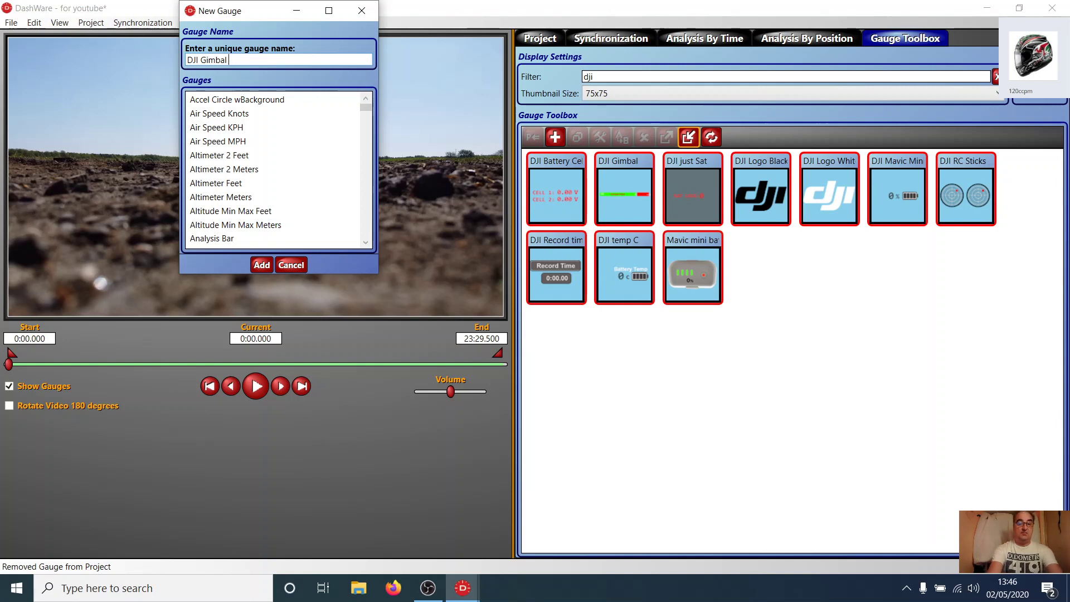
type("yellow")
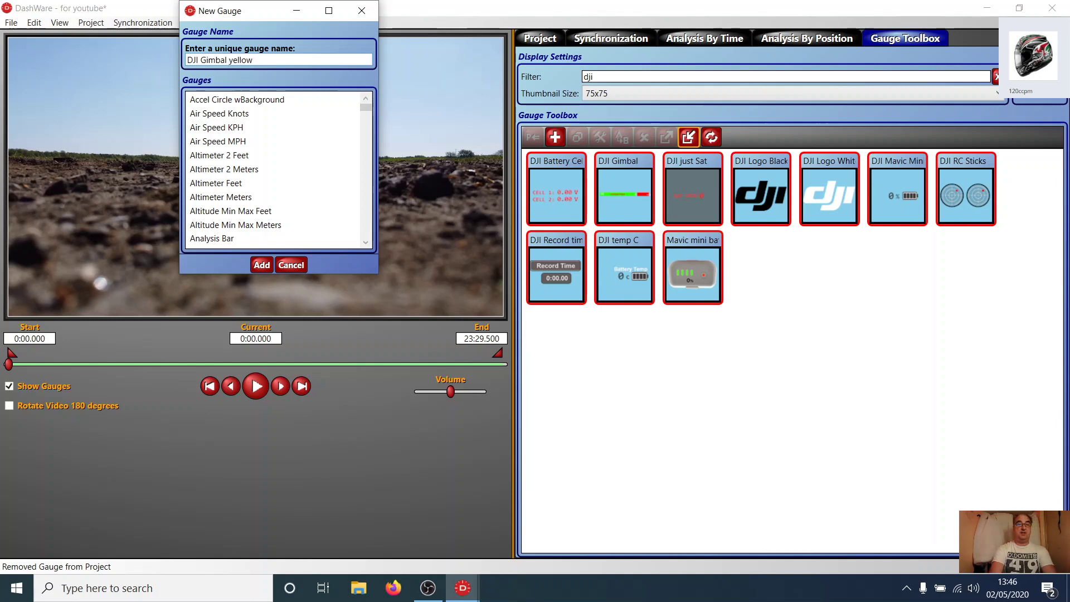
left_click(262, 264)
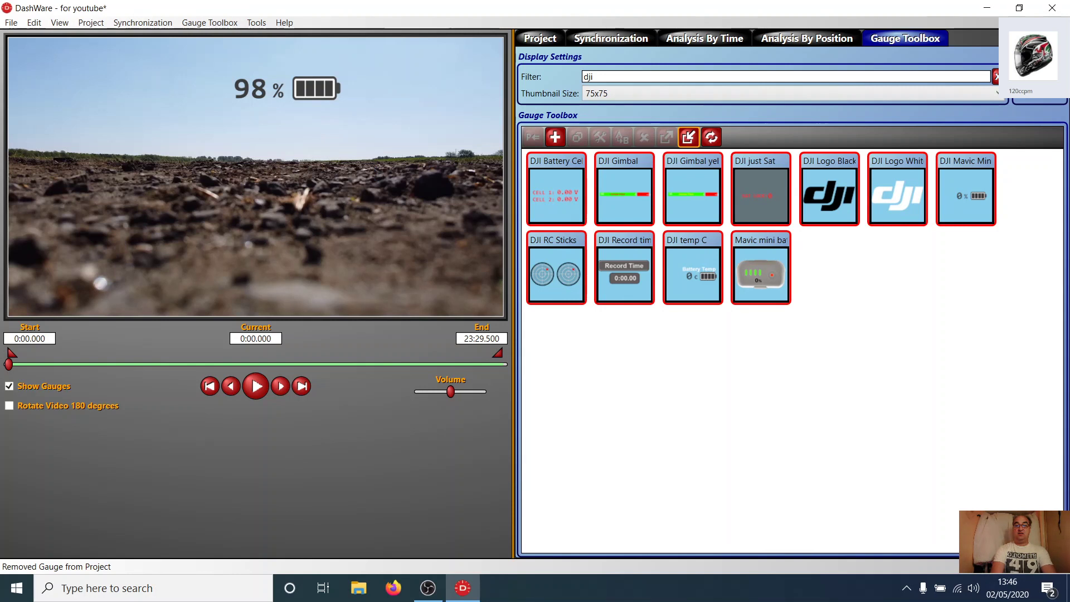
mouse_move(693, 191)
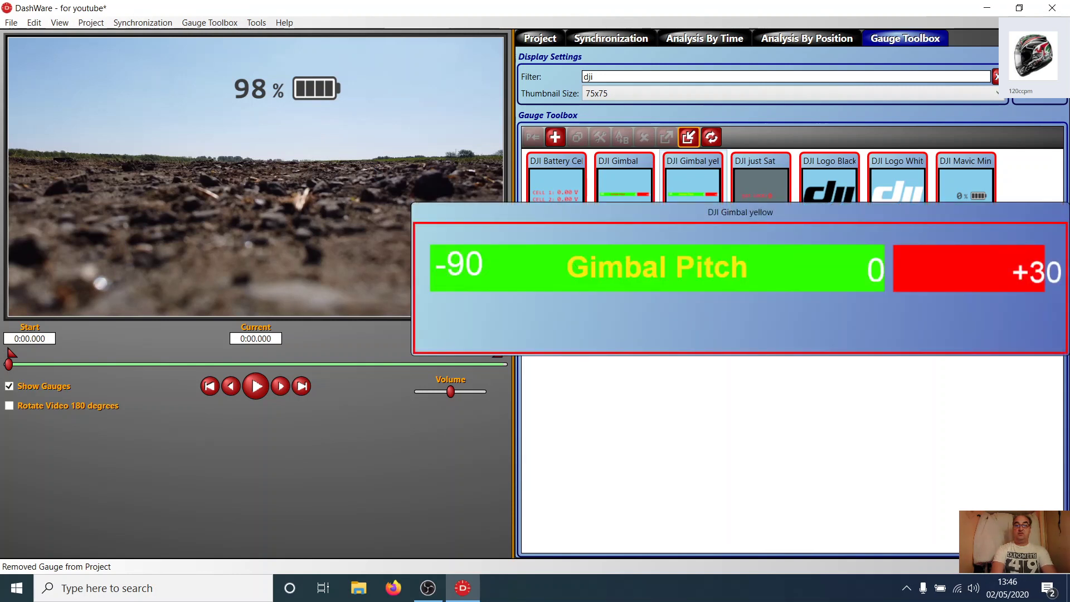
mouse_move(624, 191)
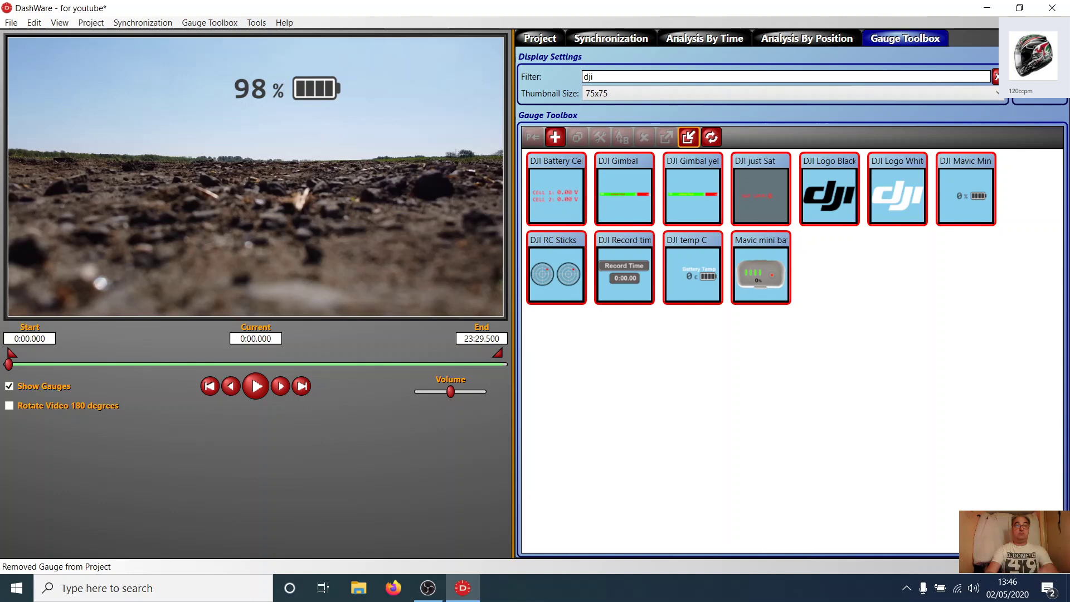
Save the current project's changes and open the existing project "new gauge test".
left_click(10, 22)
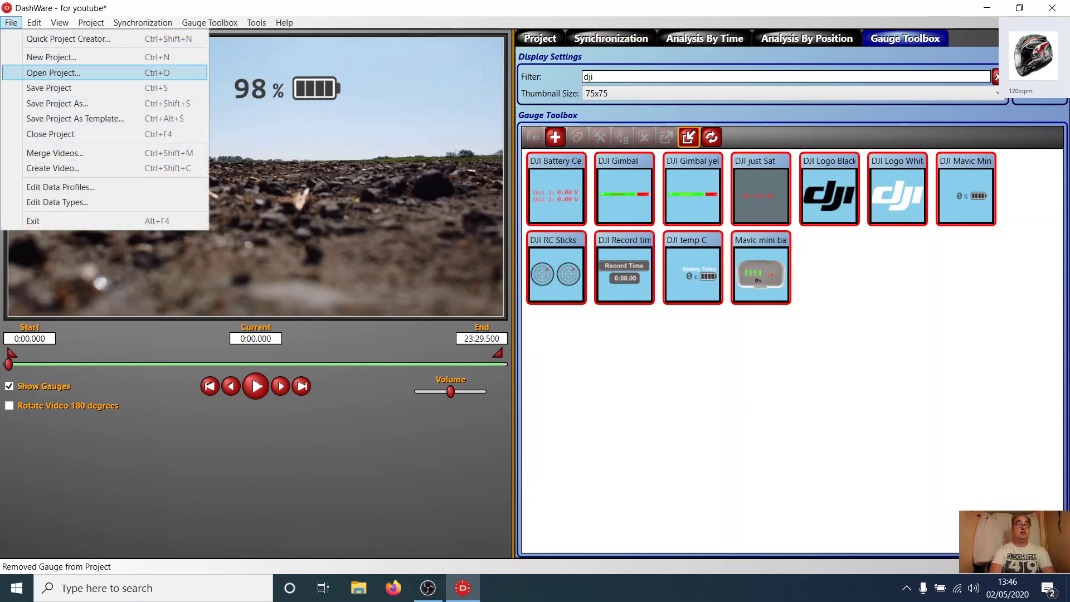
key("Return")
key("Return")
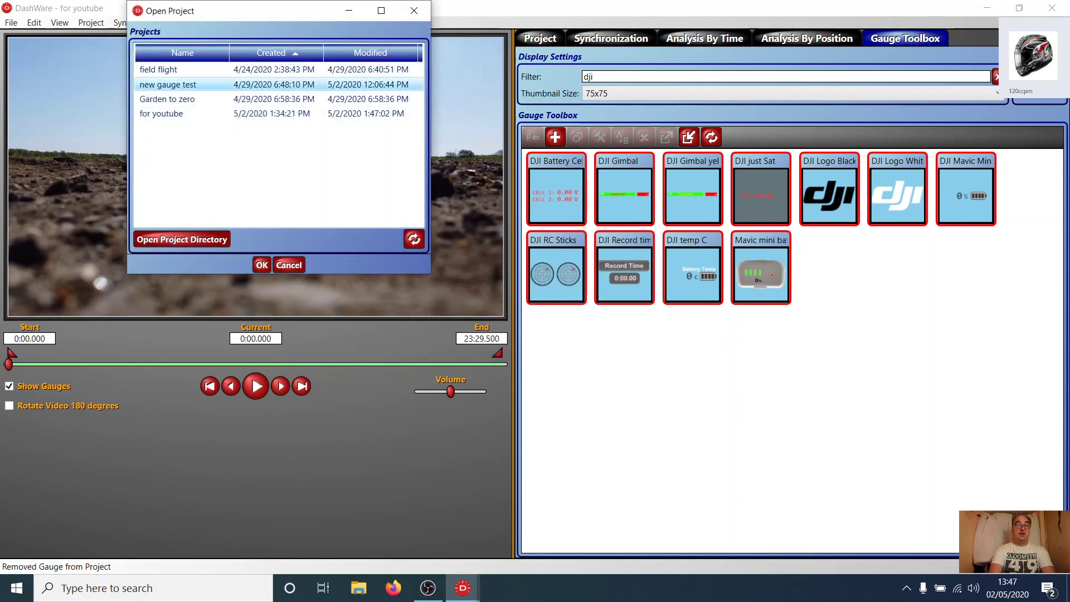
key("Return")
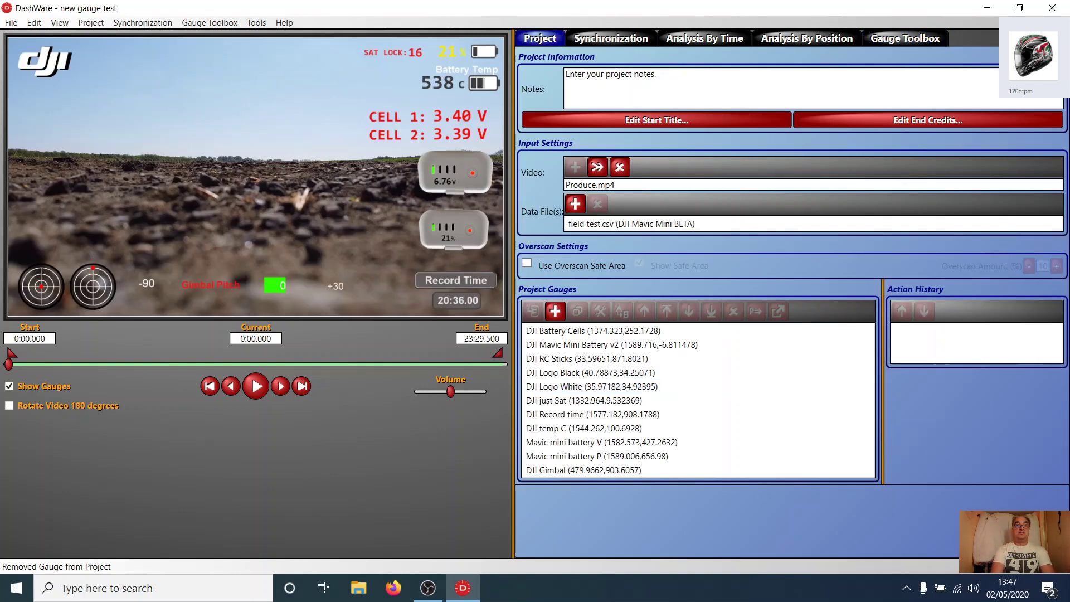
Examine the gauges placed on the video one by one: battery, temperature, cell voltages, both Mavic Mini batteries, record time and gimbal.
left_click(393, 52)
left_click(451, 52)
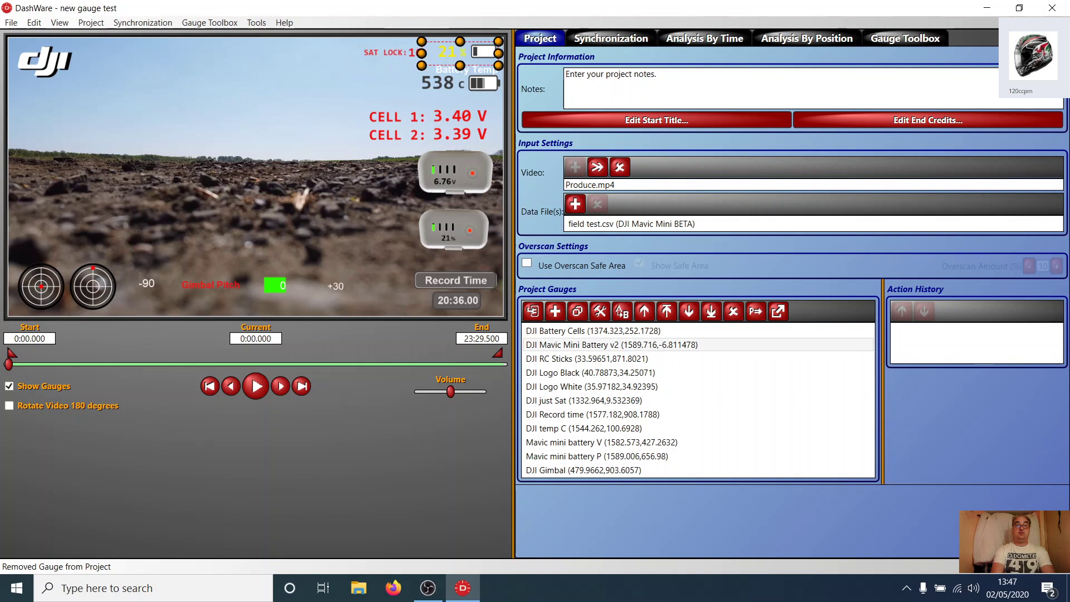
left_click(446, 82)
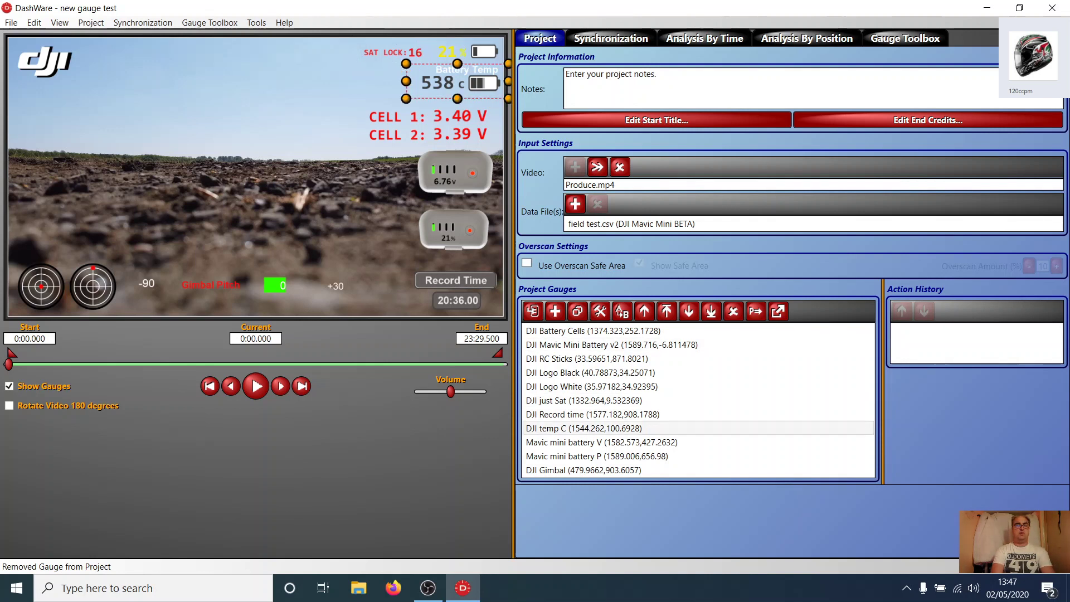
left_click(432, 125)
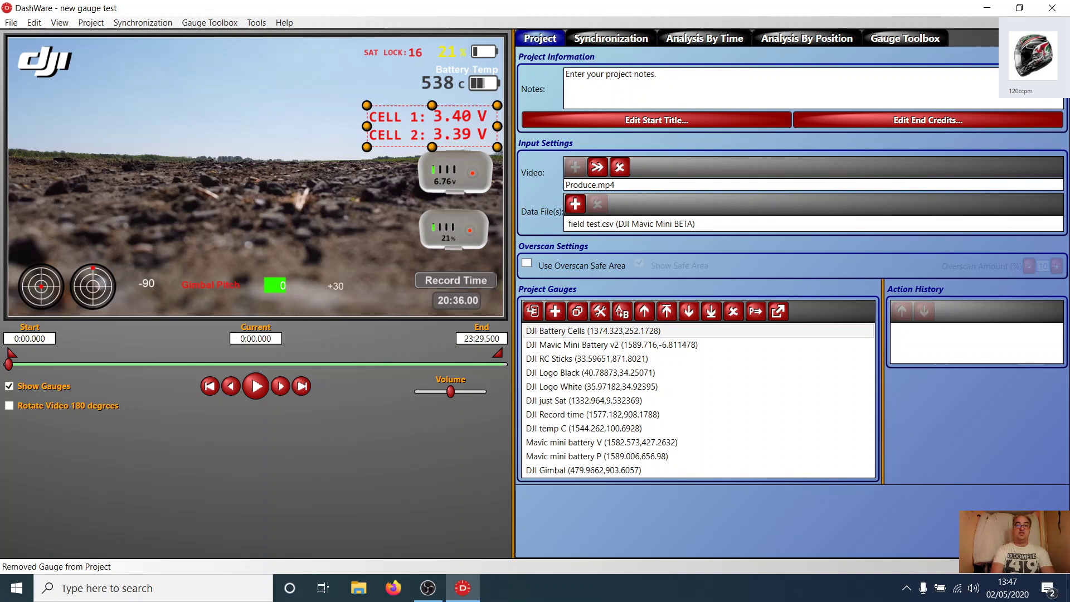
left_click(454, 171)
left_click(453, 229)
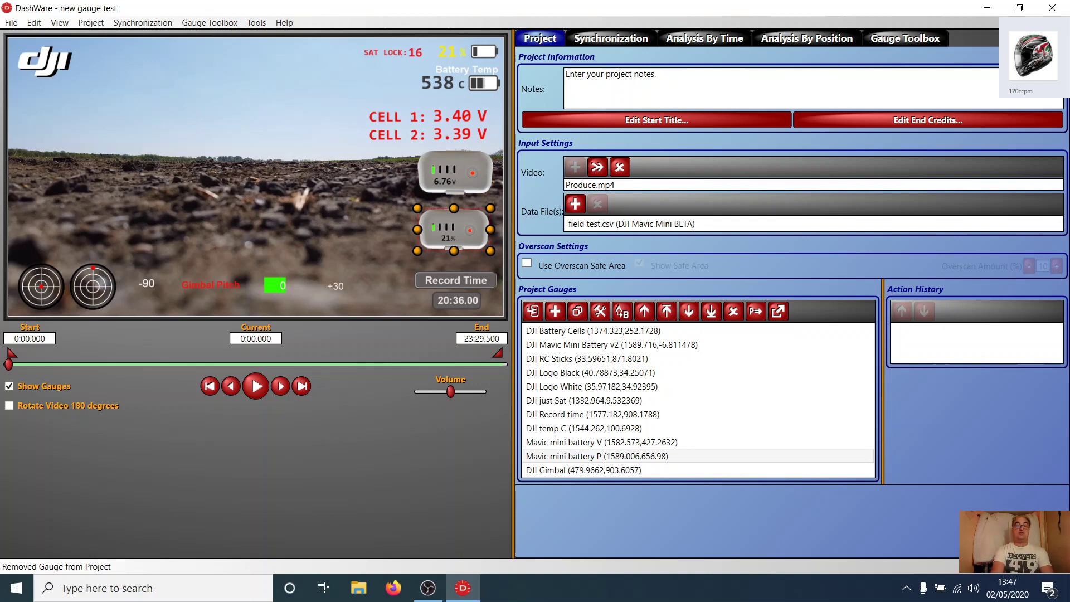
left_click(455, 289)
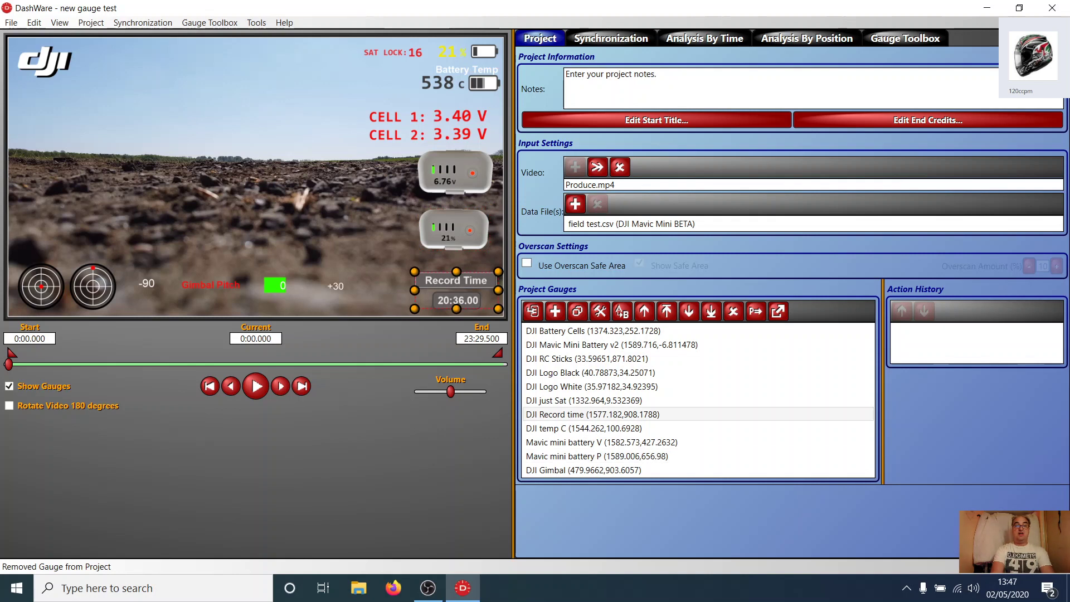
left_click(245, 291)
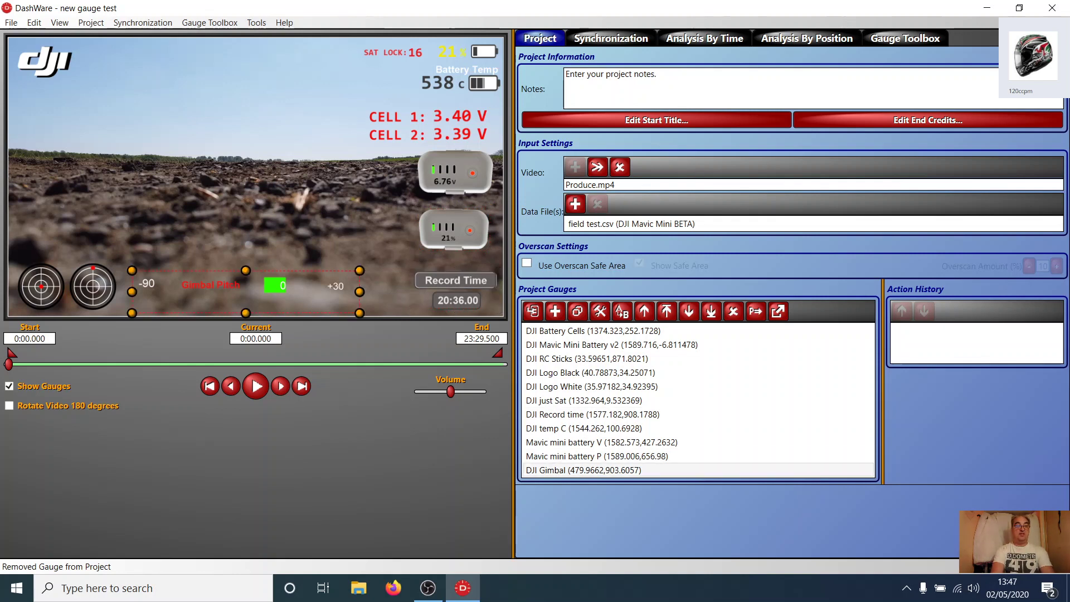
Enlarge the DJI RC Sticks gauge and move it to the upper middle of the video frame.
left_click(66, 286)
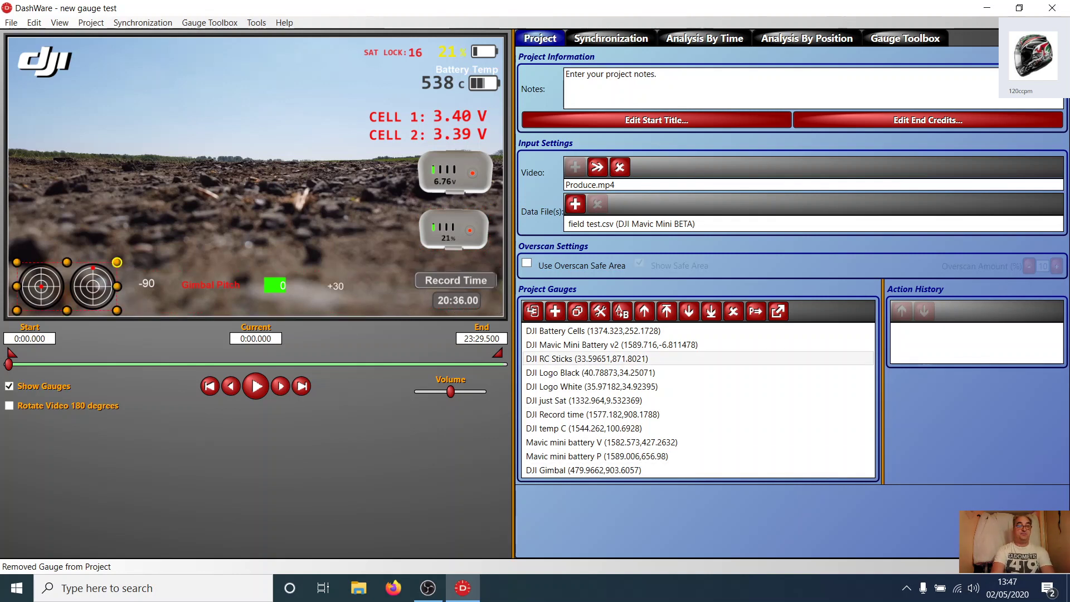
left_click_drag(116, 262, 168, 236)
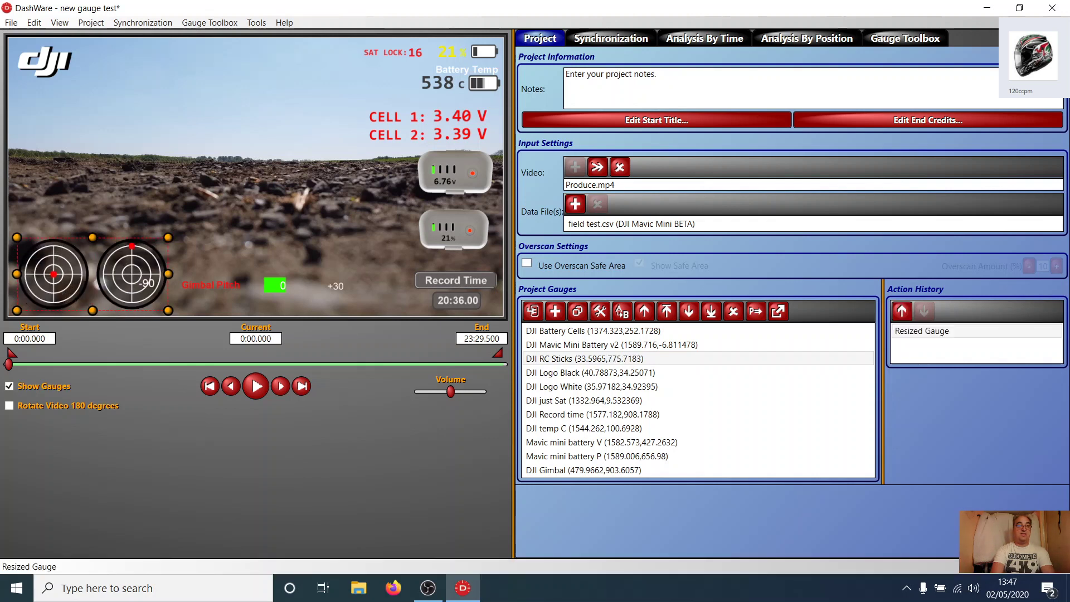
left_click_drag(93, 274, 246, 113)
Play the project video and skip ahead a few minutes to check the stick movements and other gauge data.
key("space")
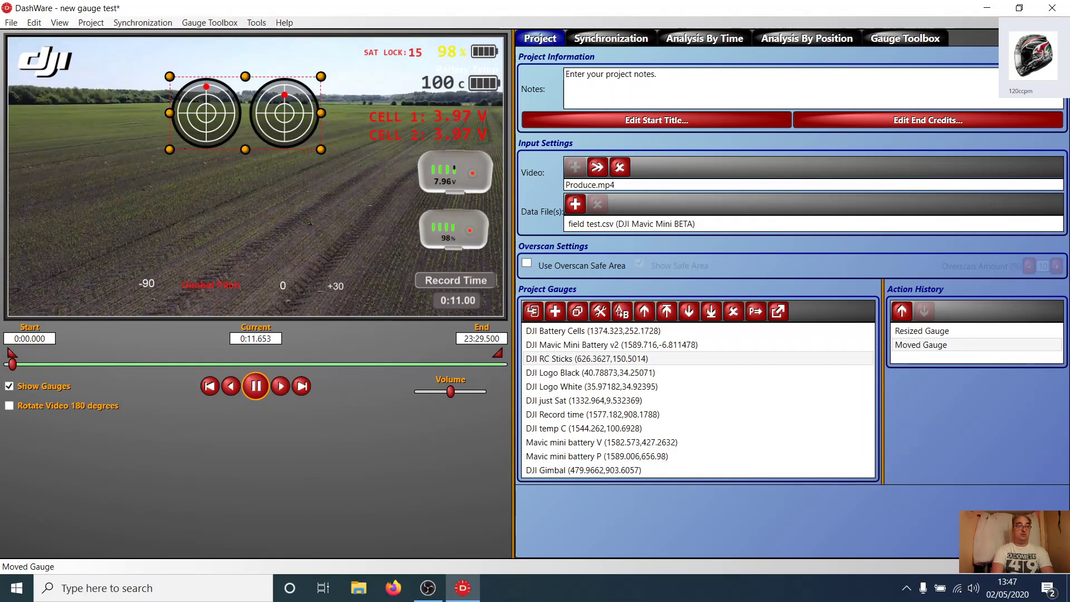
left_click_drag(13, 364, 75, 364)
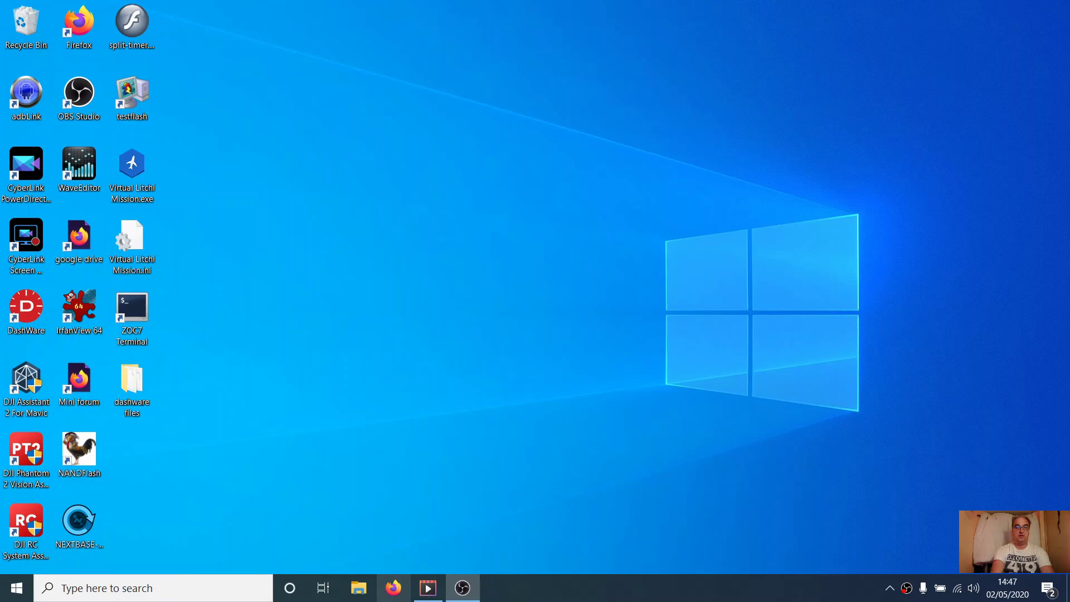
Switch to the media player and briefly play the finished "Mavic Dashware Gauge test" video.
left_click(428, 587)
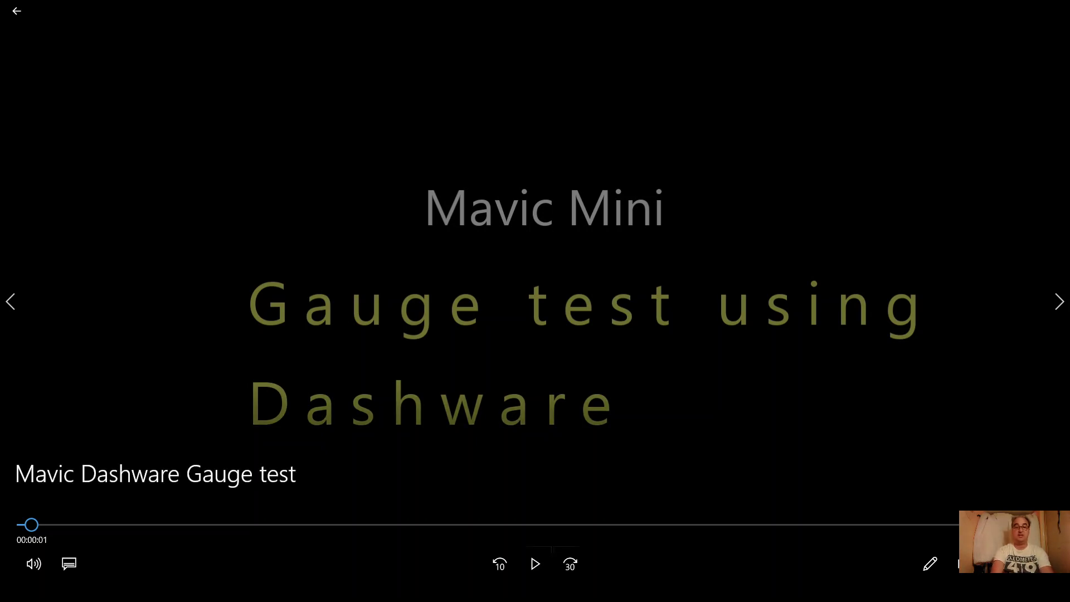
left_click(534, 563)
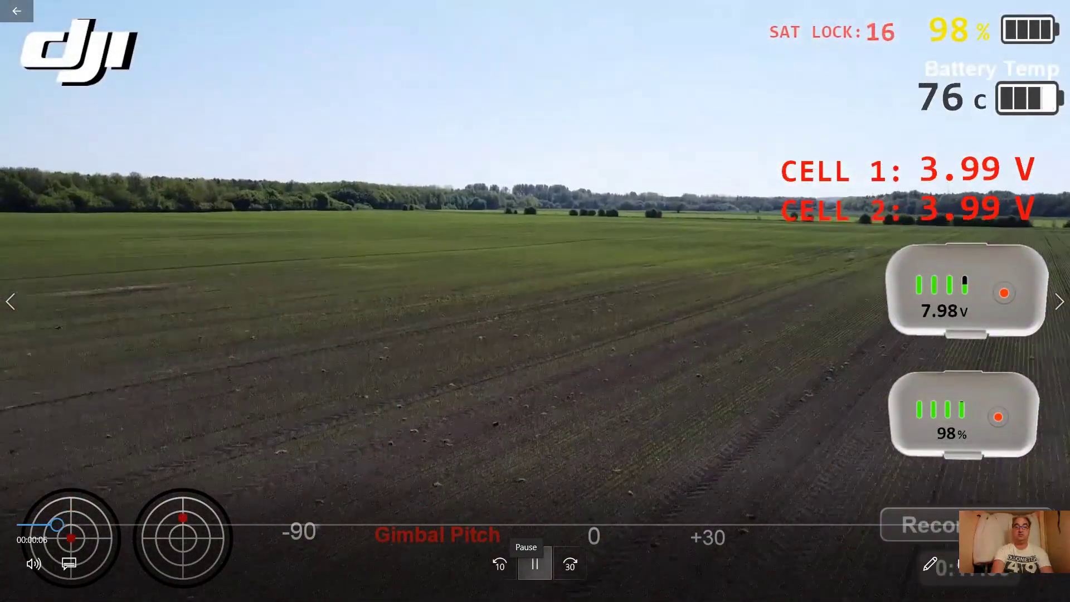
left_click(535, 563)
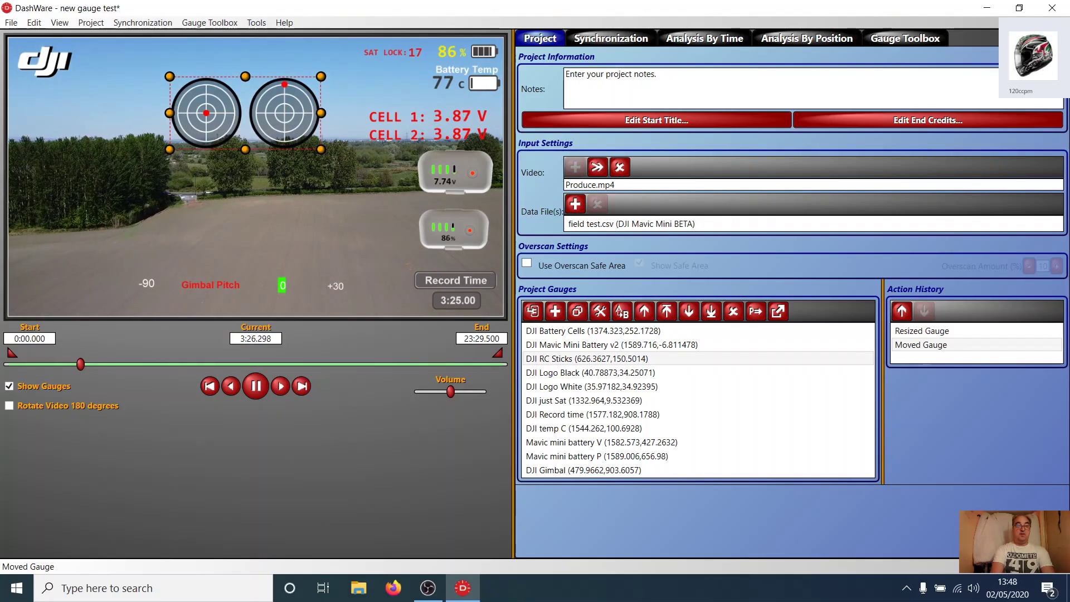
Pause the DashWare playback, clear the "dji" filter in the Gauge Toolbox and browse the full gauge library to the UAV gauges.
left_click(255, 386)
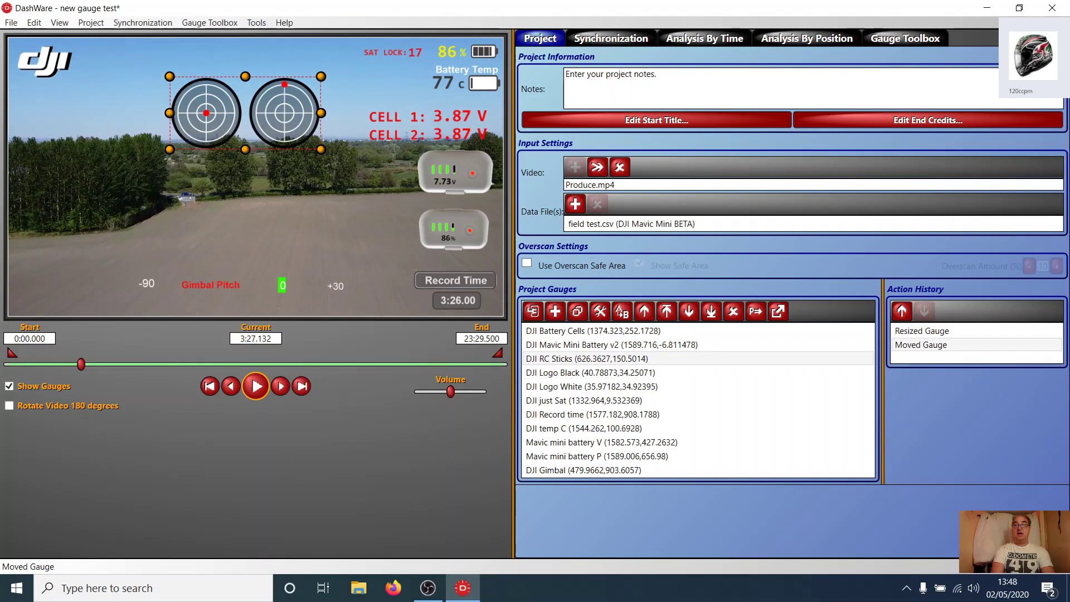
left_click(904, 38)
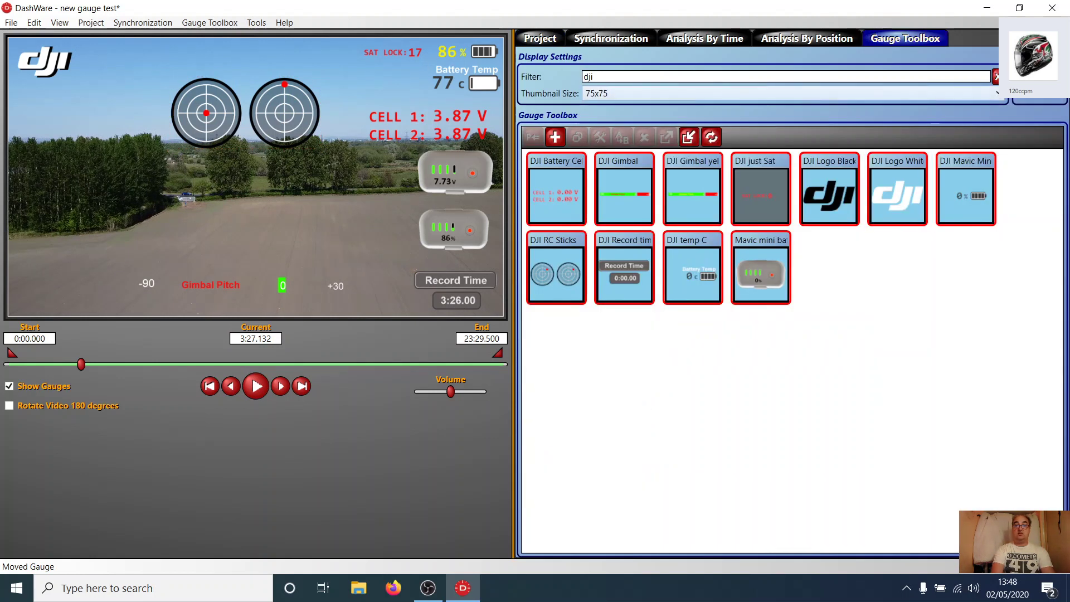
double_click(590, 76)
key("BackSpace")
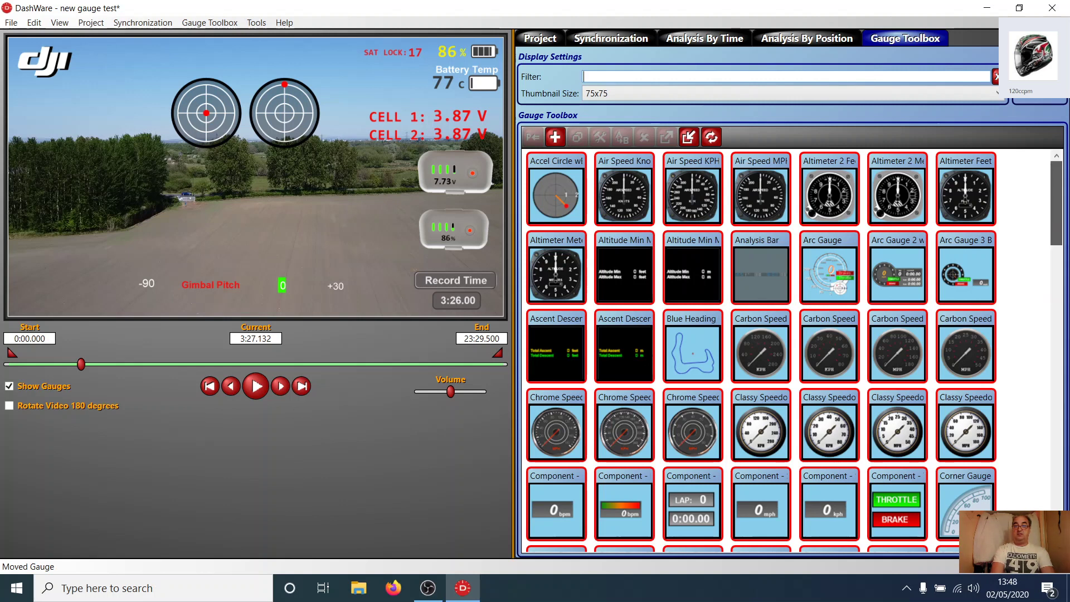
scroll(760, 351, "down", 10)
scroll(761, 351, "down", 10)
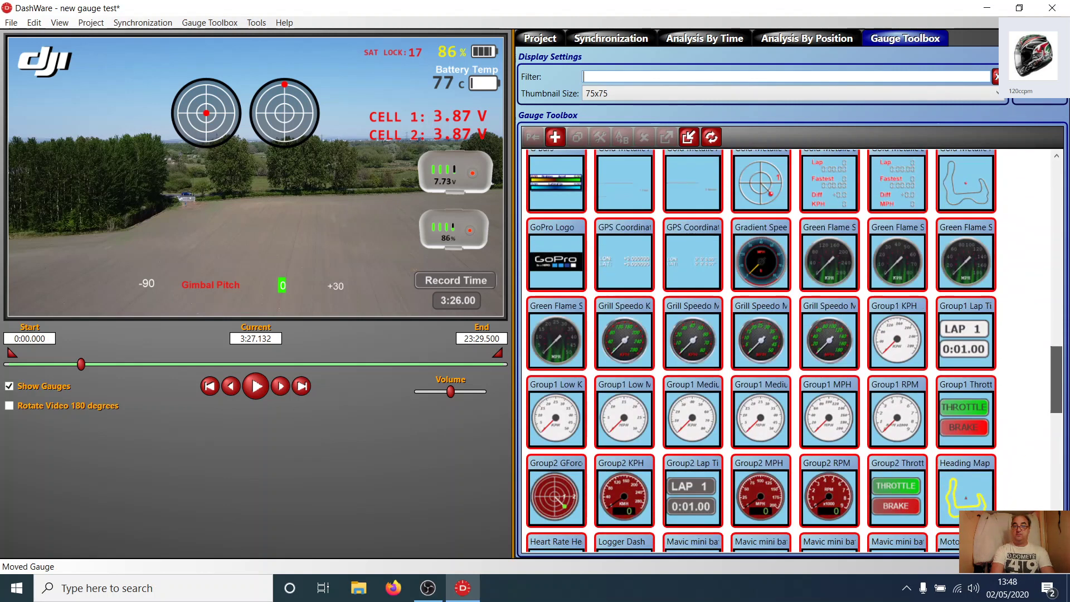
scroll(898, 356, "down", 5)
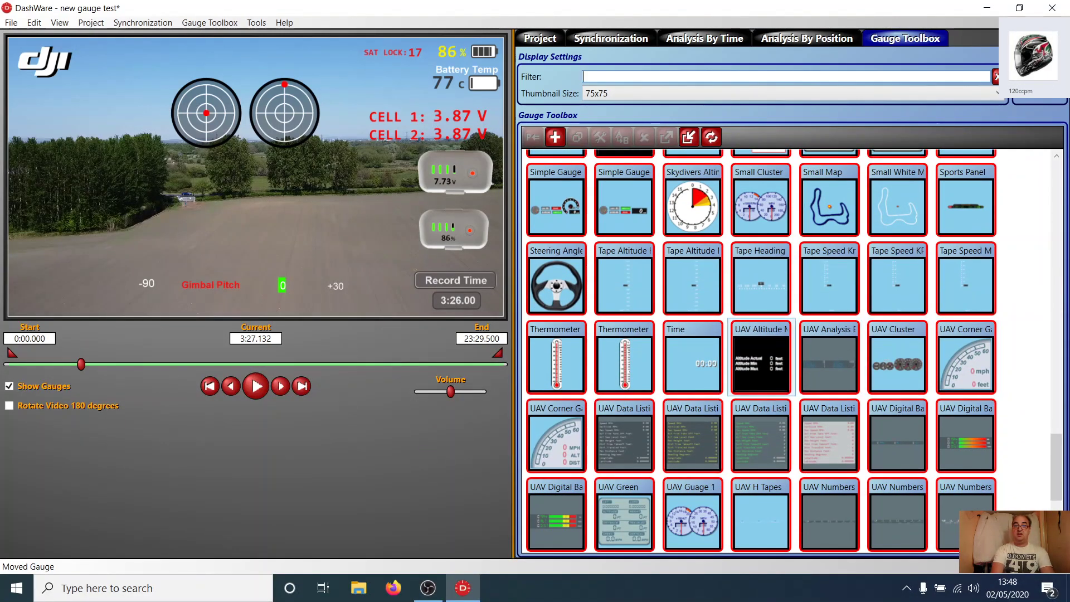
mouse_move(829, 357)
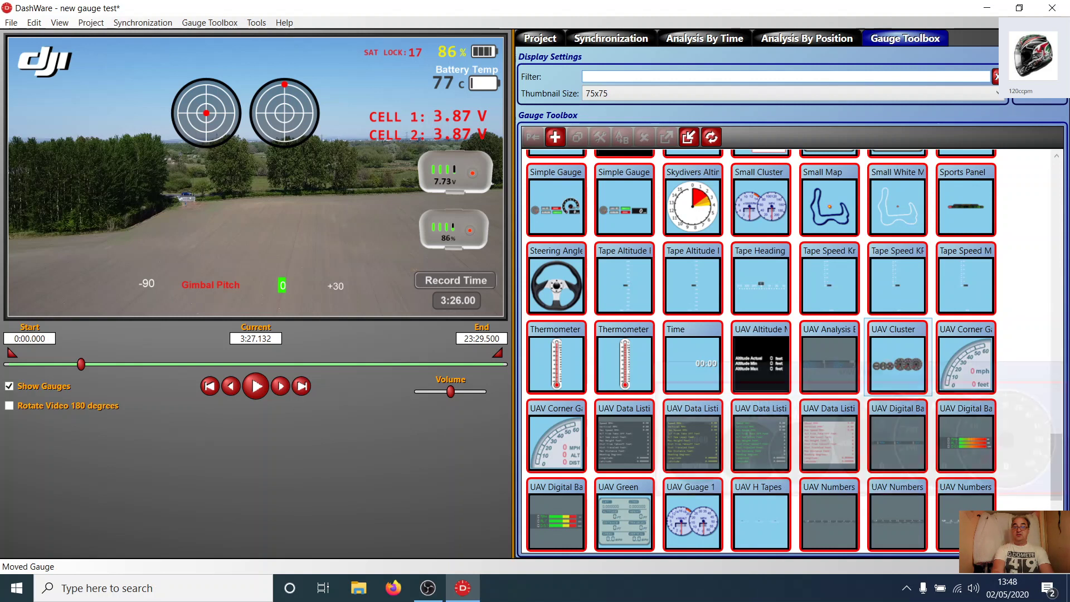
mouse_move(897, 360)
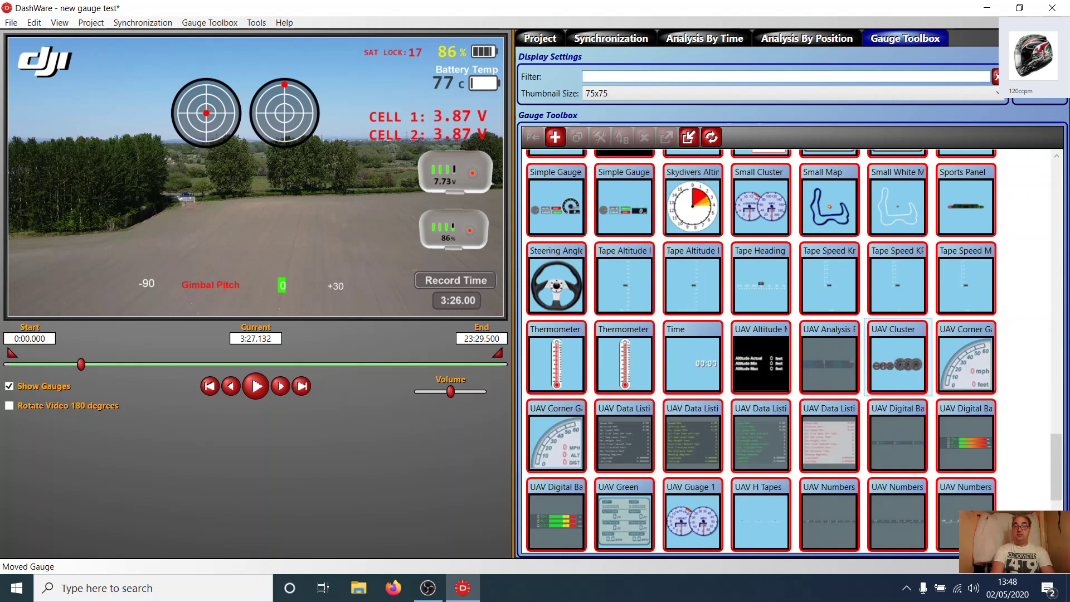
Open the UAV Cluster gauge in the Gauge Designer, inspect its MPH dial, and close the designer.
left_click(897, 359)
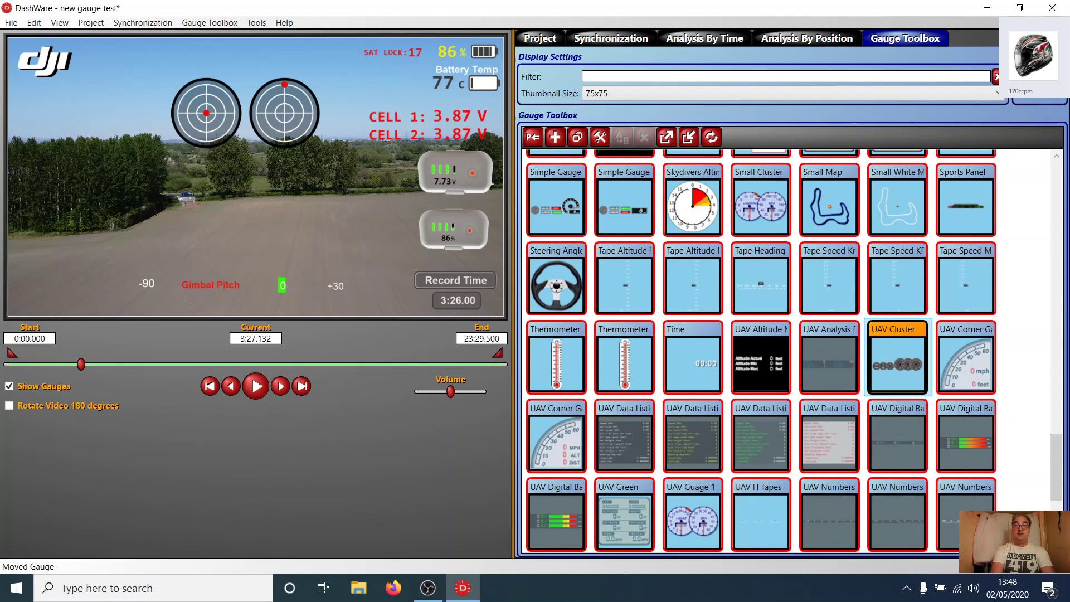
left_click(601, 137)
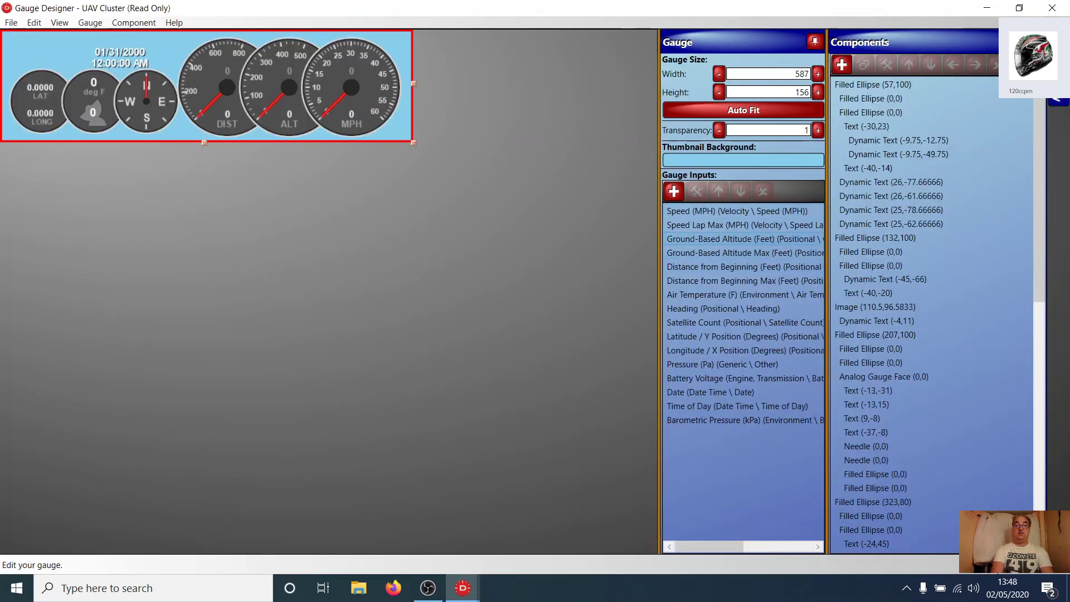
left_click(351, 87)
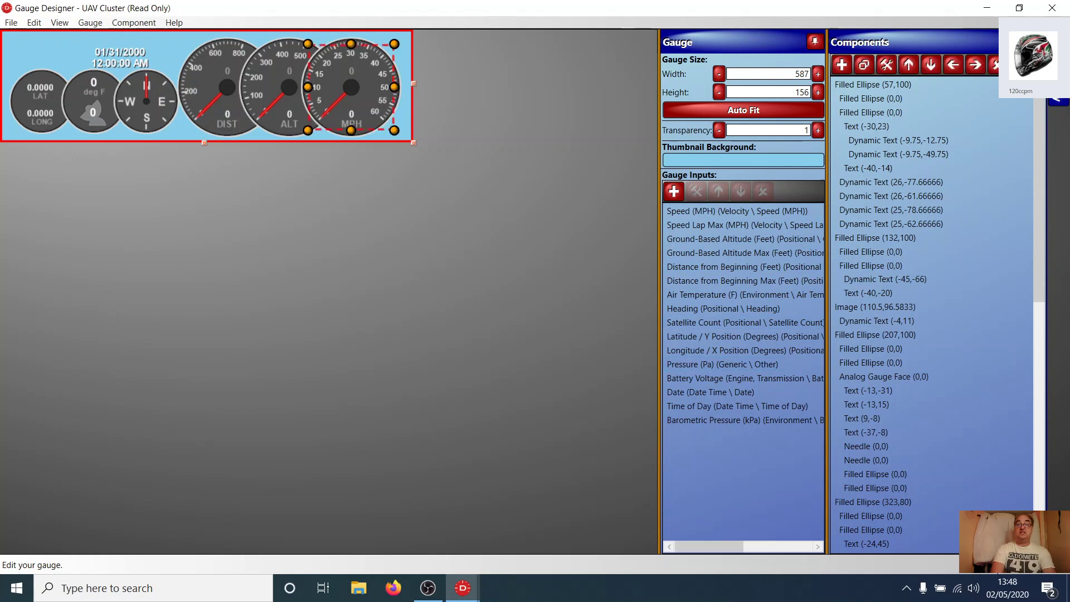
left_click(1052, 8)
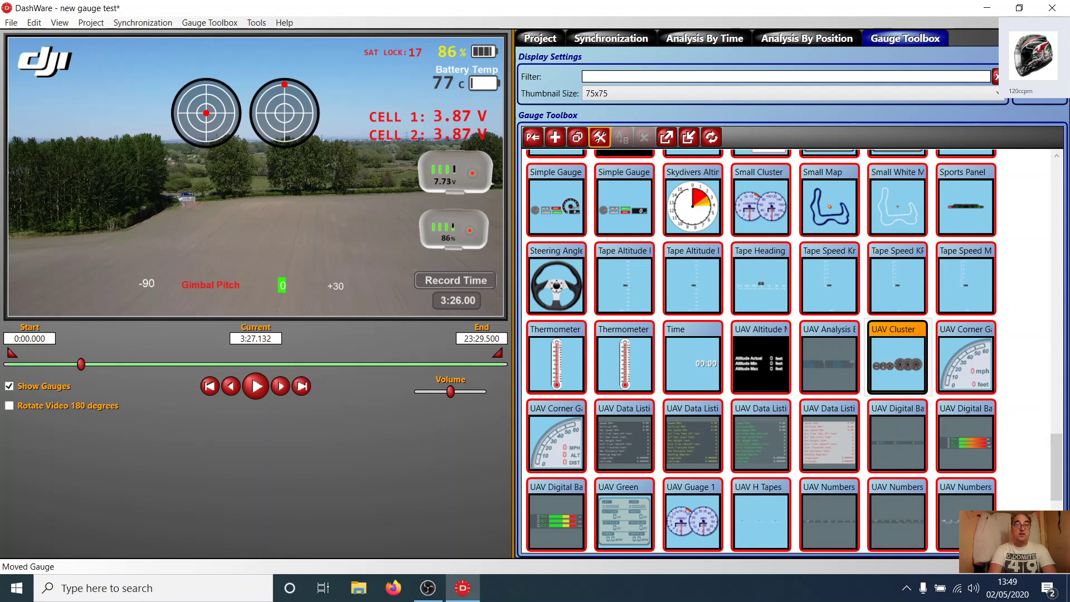
left_click(599, 137)
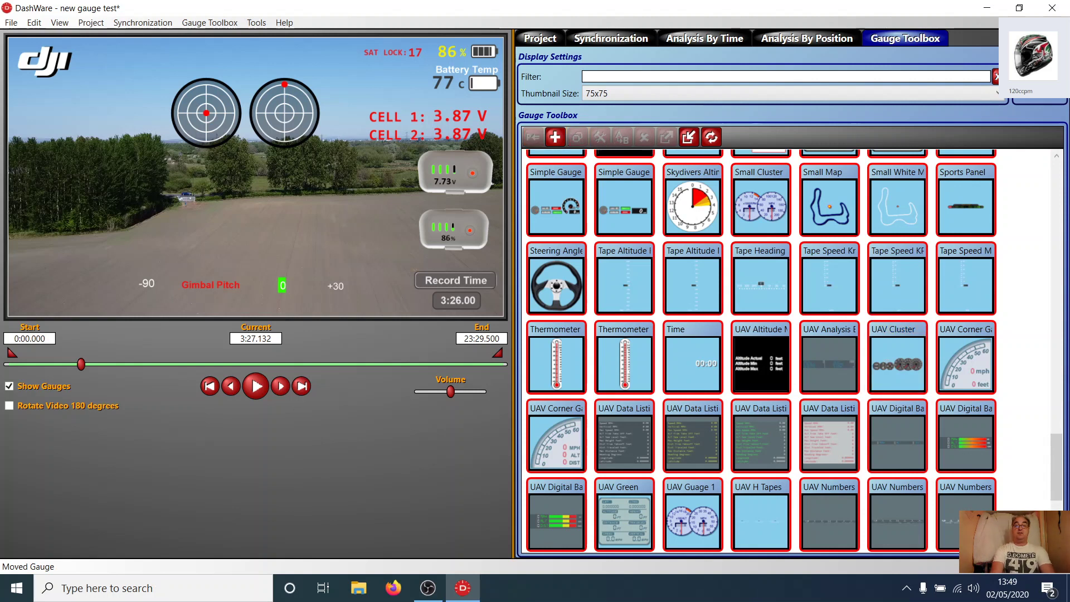